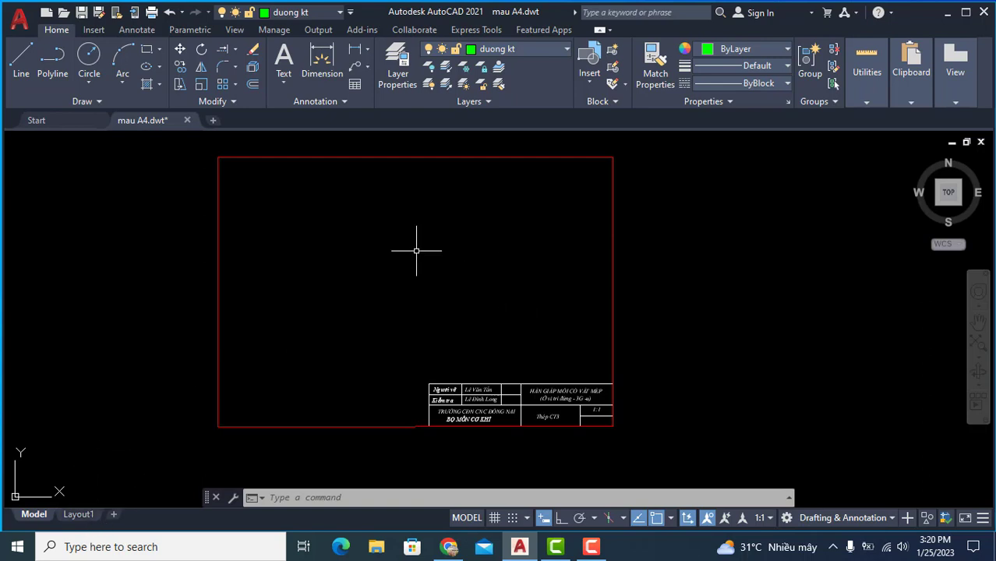
Step: Turn on the classic menu bar from the Quick Access Toolbar customisation list
middle_drag(470, 245, 490, 251)
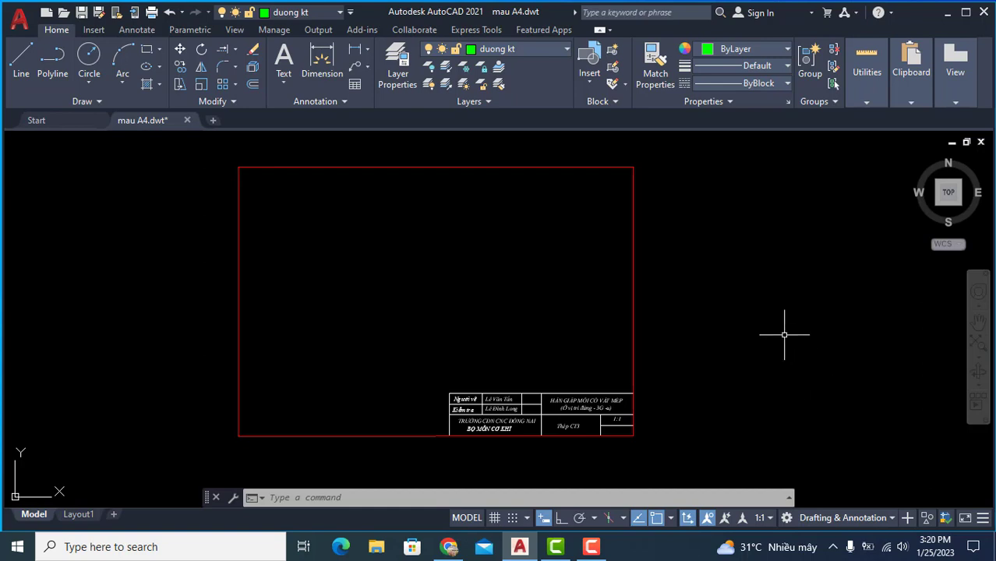
click(861, 517)
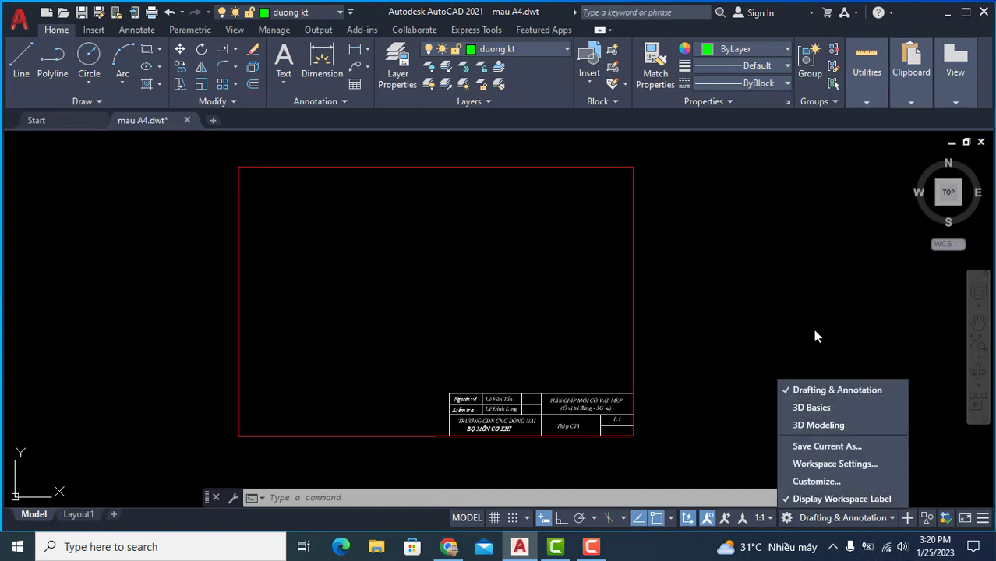
click(800, 305)
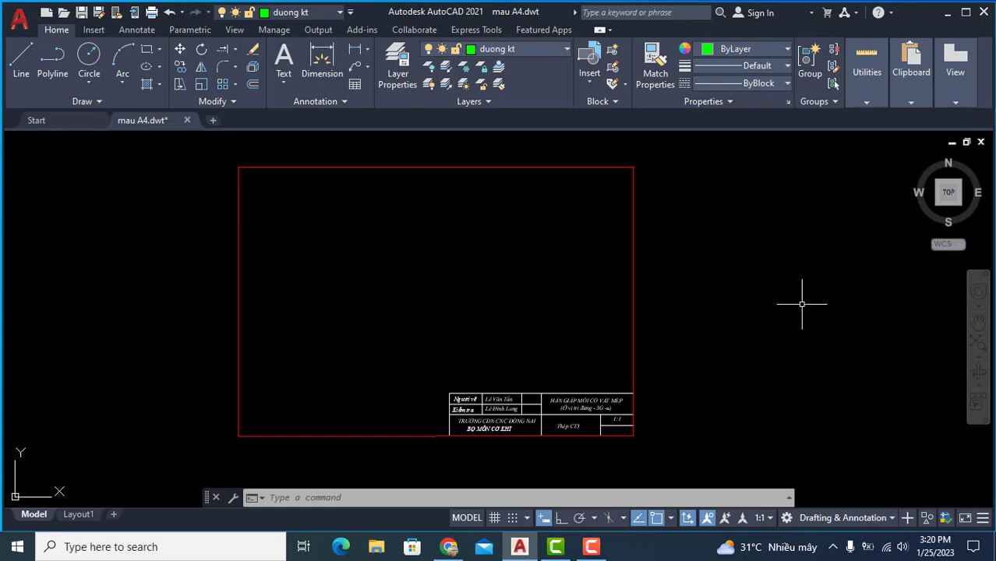
click(800, 305)
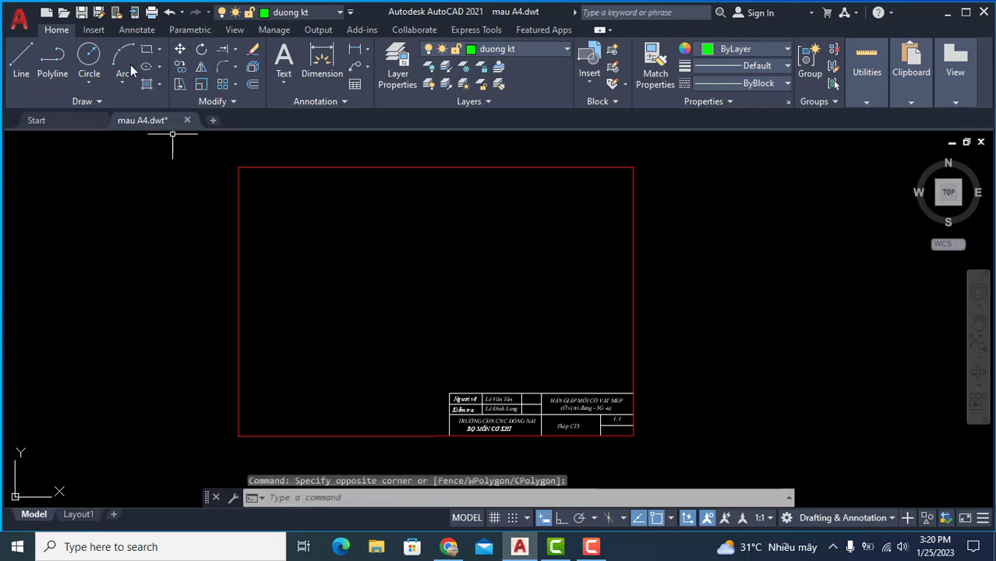
click(351, 12)
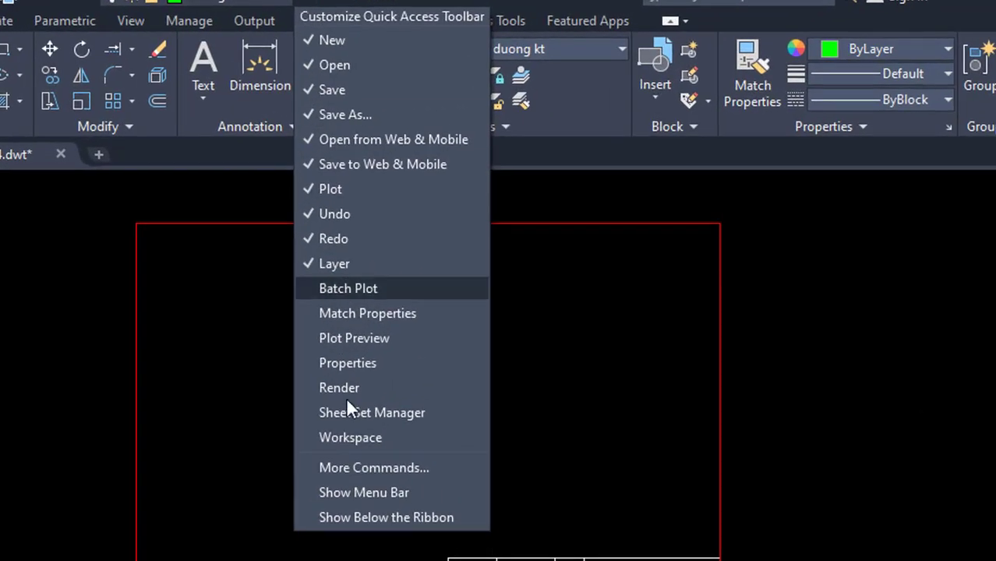
click(353, 491)
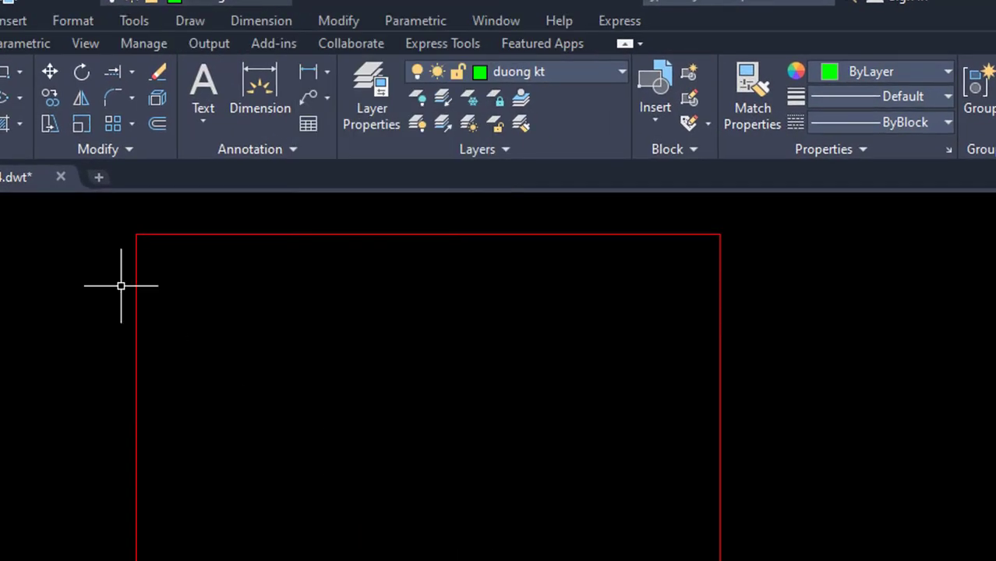
Step: Set the drawing's insertion scale units to Millimeters in Format > Units
click(302, 47)
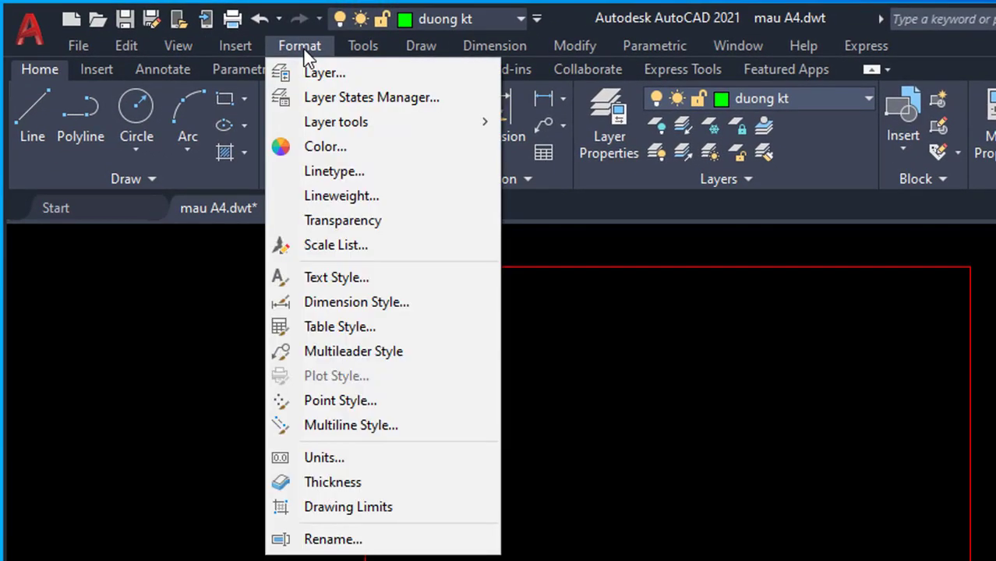
click(359, 466)
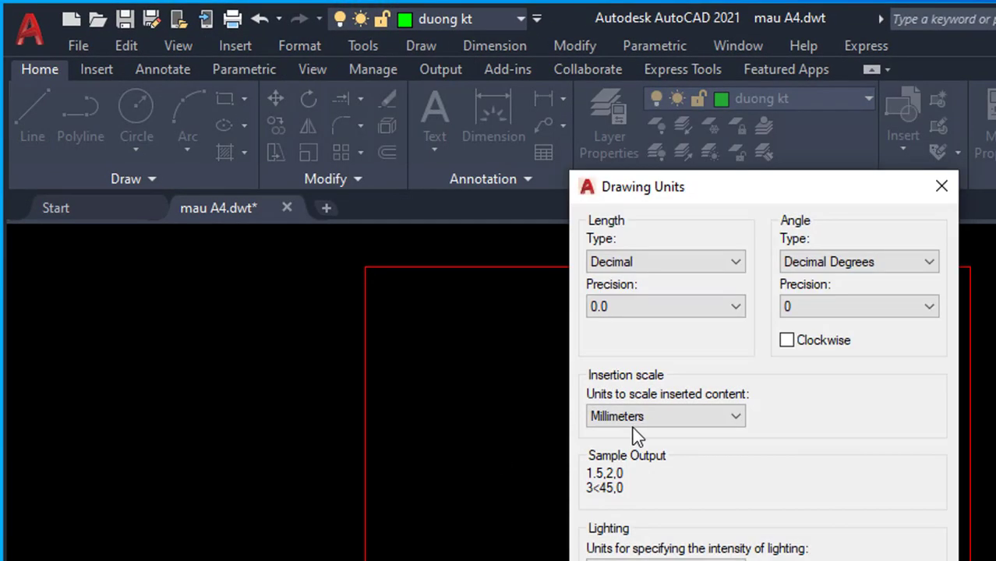
click(642, 418)
click(647, 510)
key(Return)
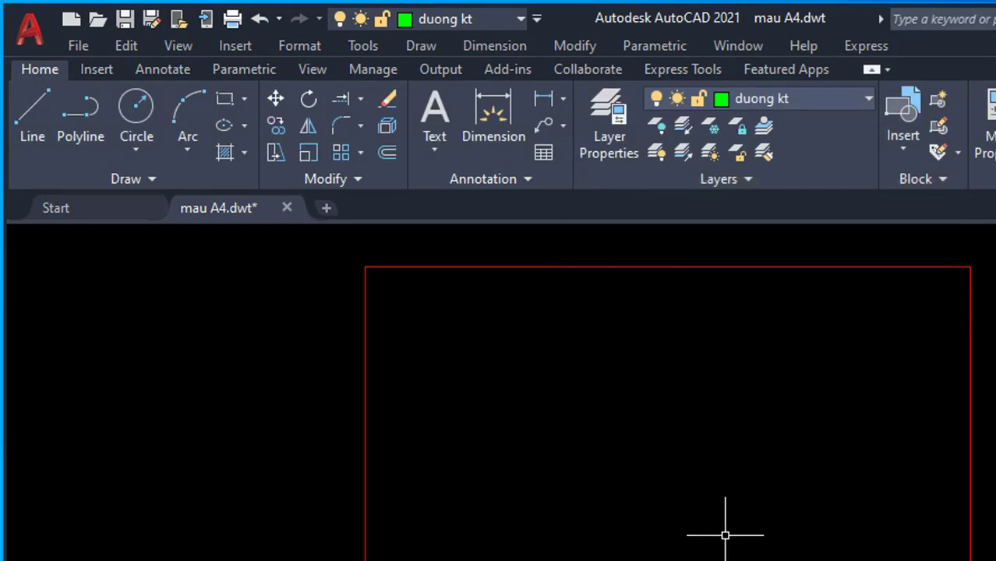
scroll(796, 558, up, 3)
scroll(797, 558, down, 2)
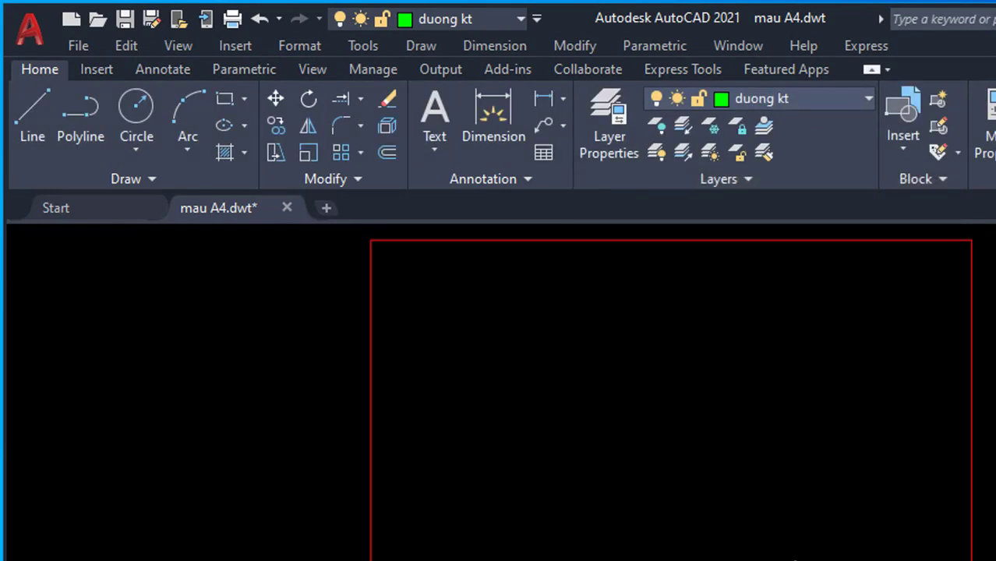
scroll(797, 558, down, 1)
scroll(797, 558, down, 1)
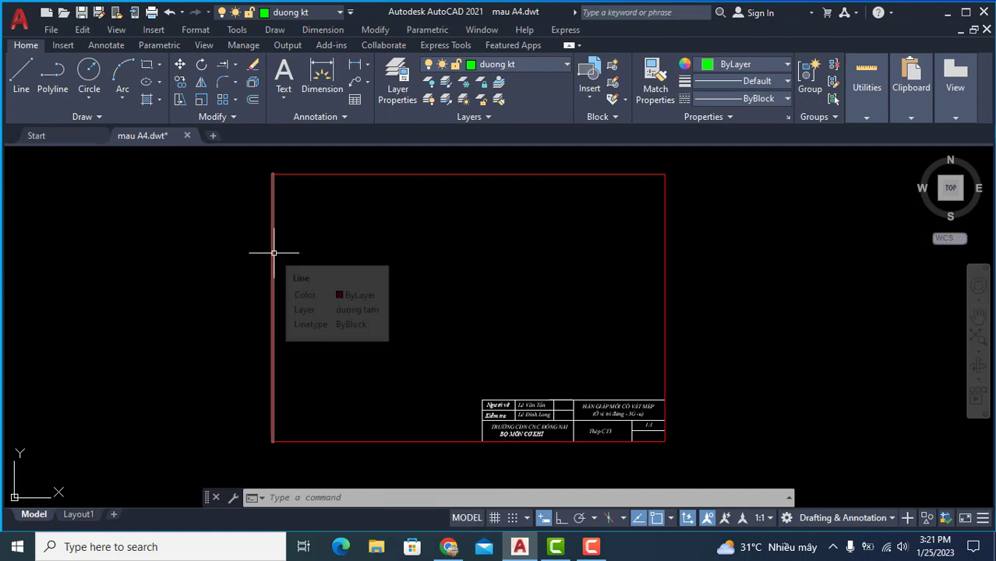
scroll(316, 264, down, 2)
scroll(312, 265, up, 2)
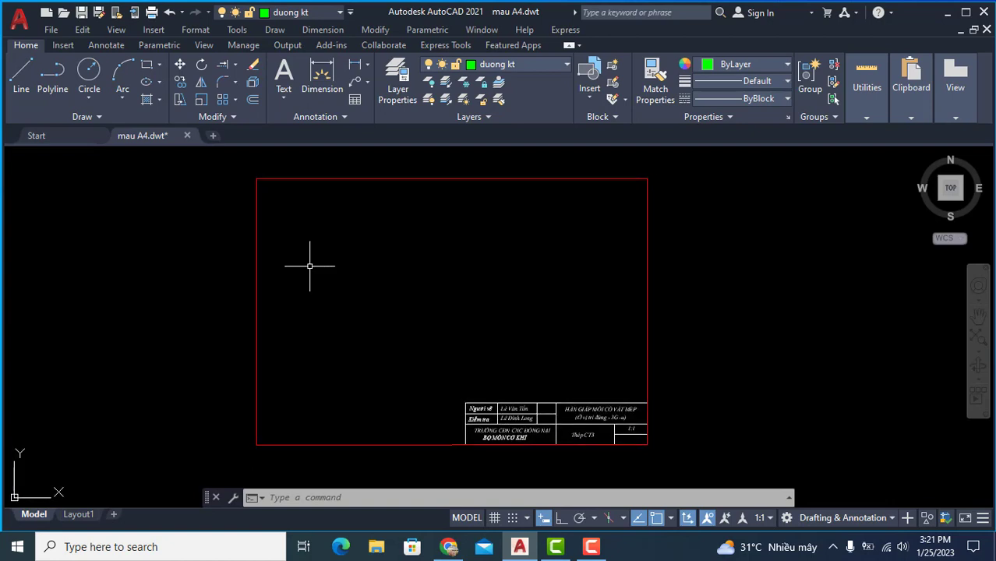
scroll(309, 265, down, 2)
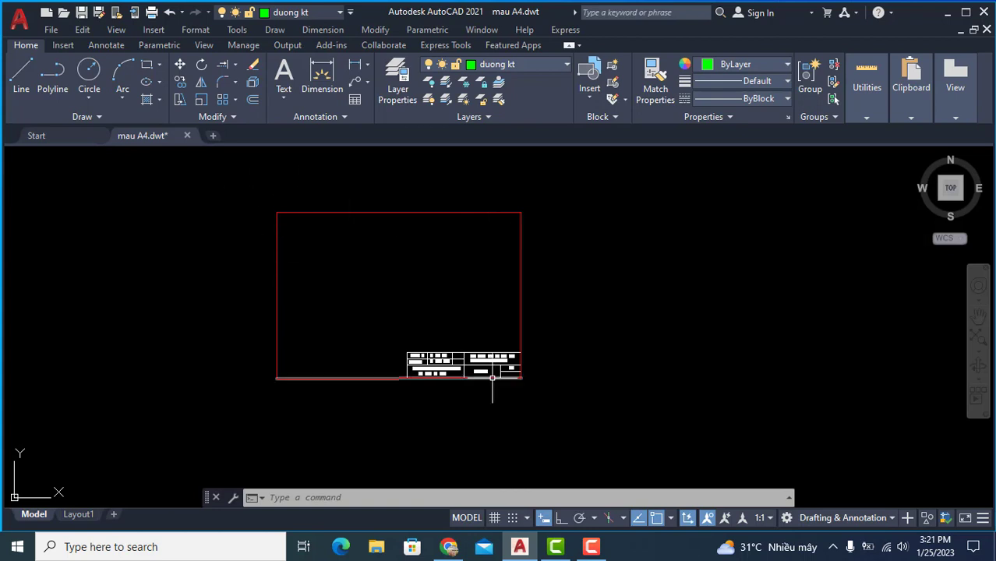
Step: Switch to Layout1 and bring up its Page Setup Manager
click(86, 515)
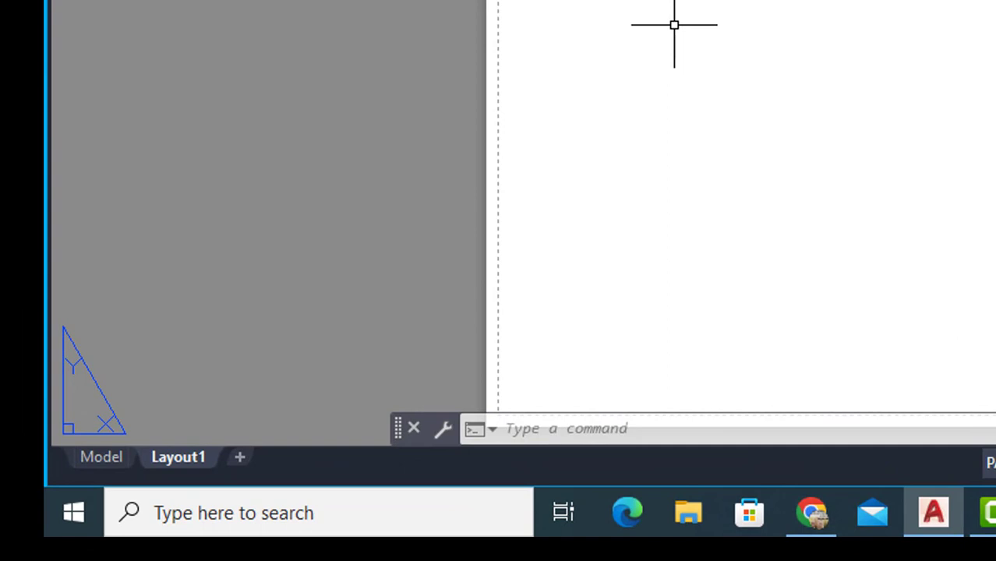
right_click(173, 460)
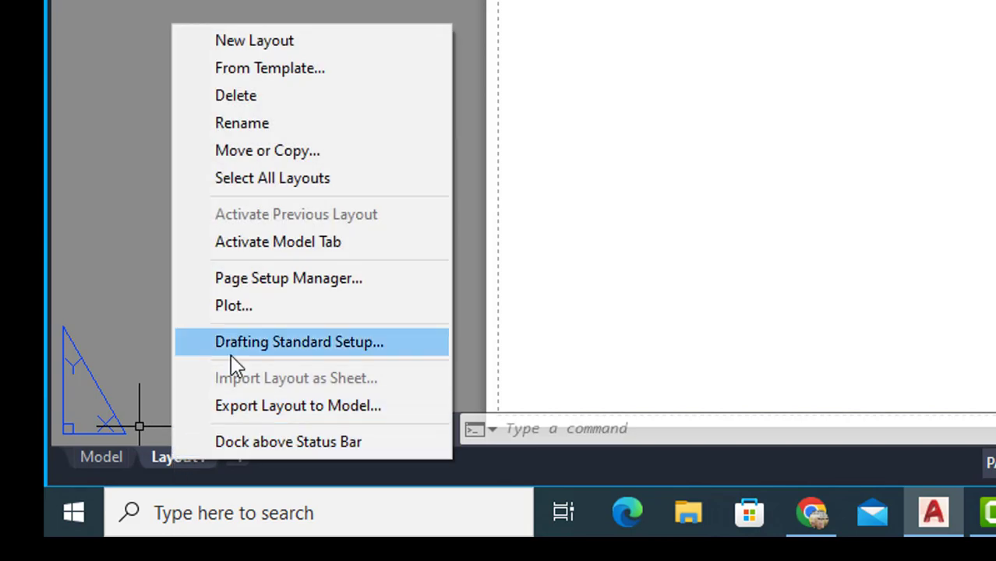
click(288, 278)
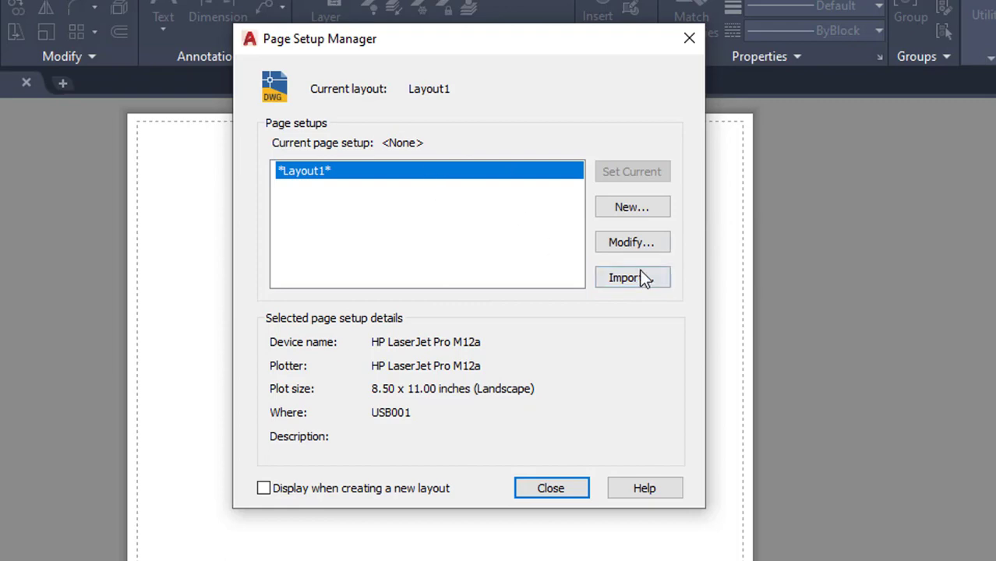
Step: Modify Layout1's page setup to use DWG To PDF.pc3 with ISO A4 (297 x 210 mm) paper
click(635, 242)
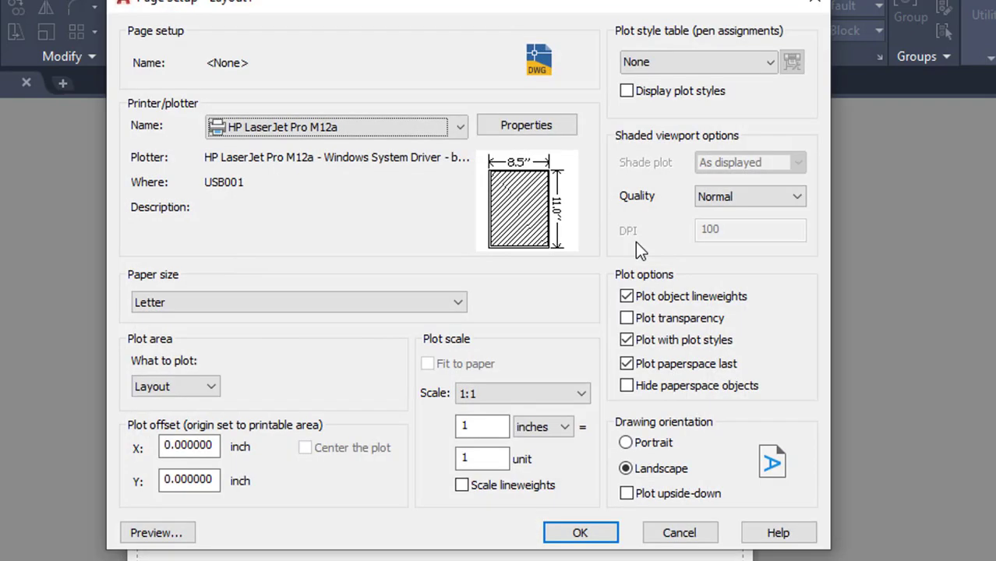
click(364, 125)
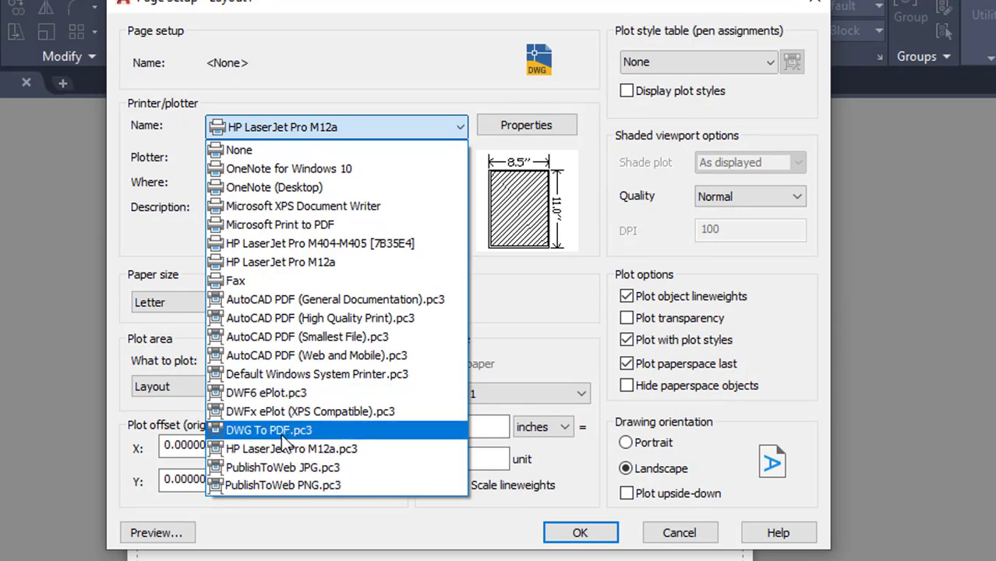
click(280, 433)
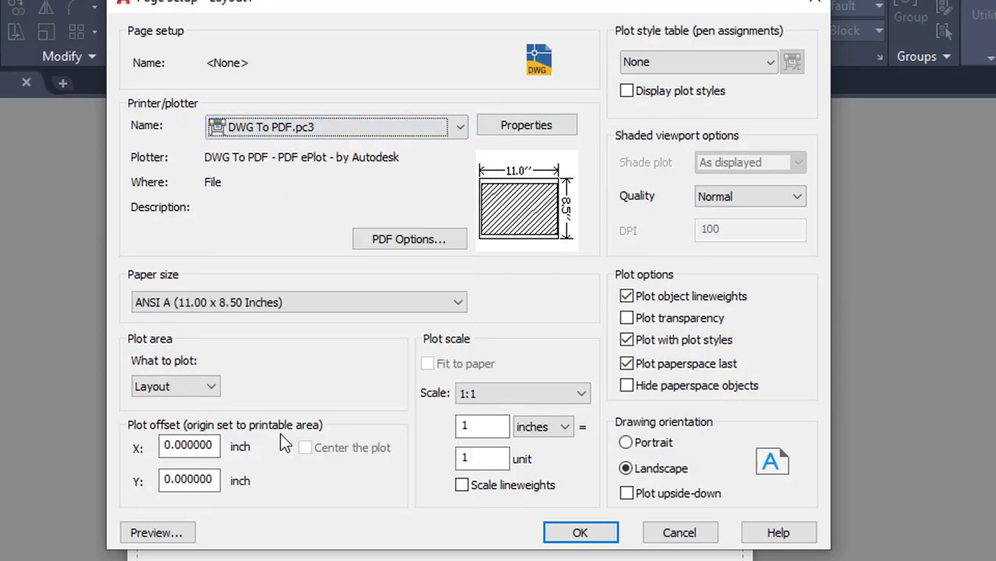
click(306, 302)
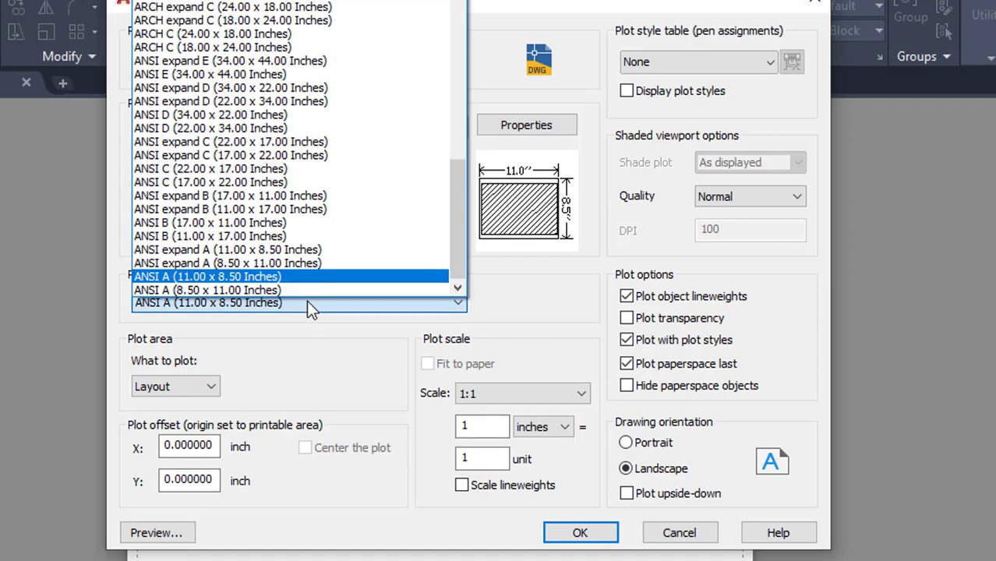
scroll(234, 187, up, 1)
scroll(226, 140, up, 1)
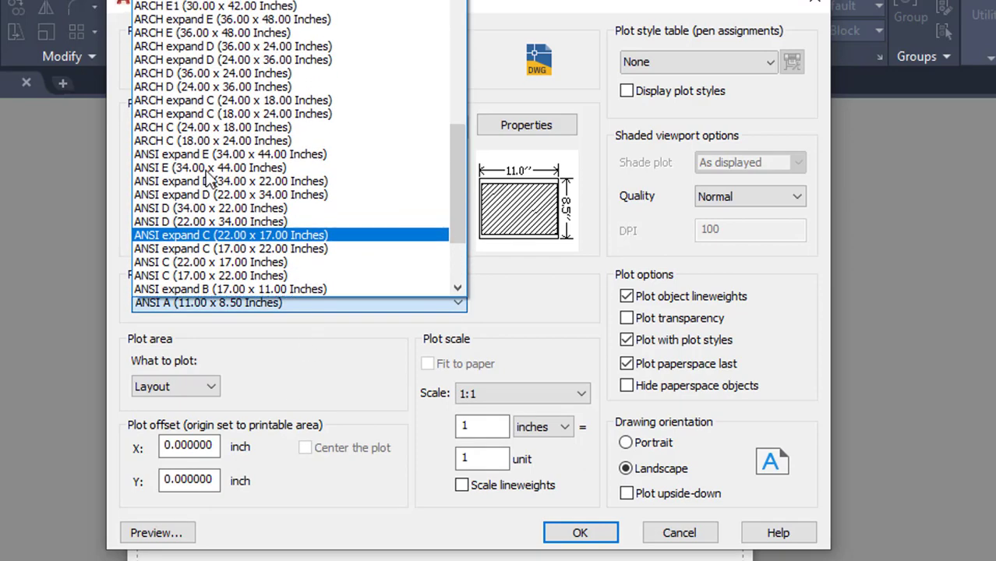
scroll(202, 78, up, 1)
click(195, 7)
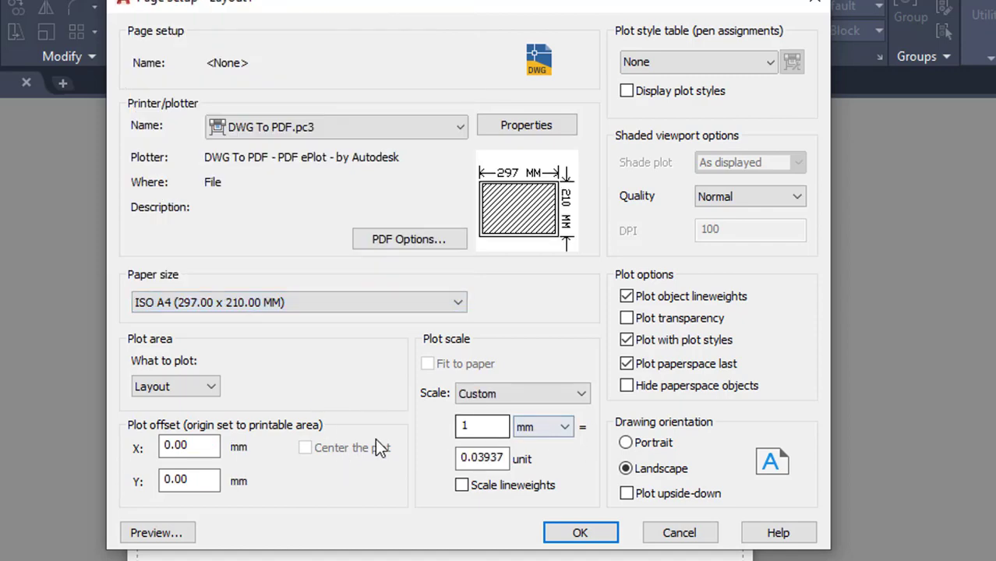
Step: Set plot scale 1:1, plot style monochrome.ctb and Draft quality
click(510, 392)
click(497, 427)
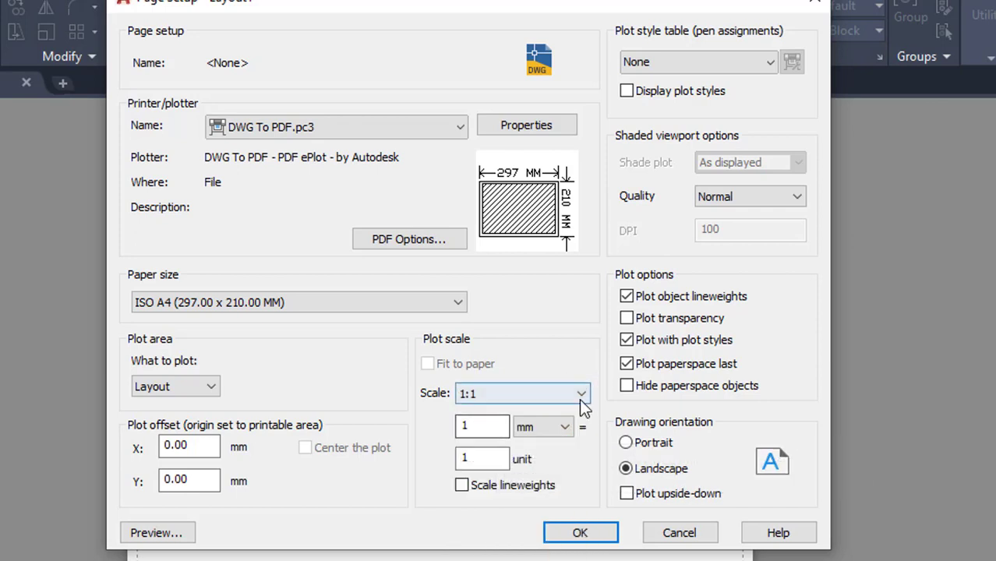
click(705, 60)
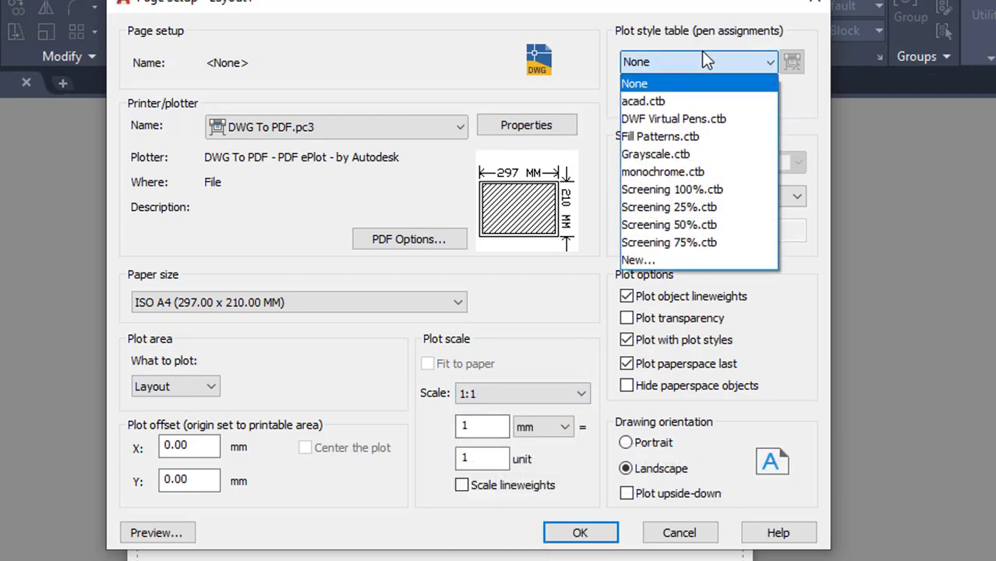
click(682, 171)
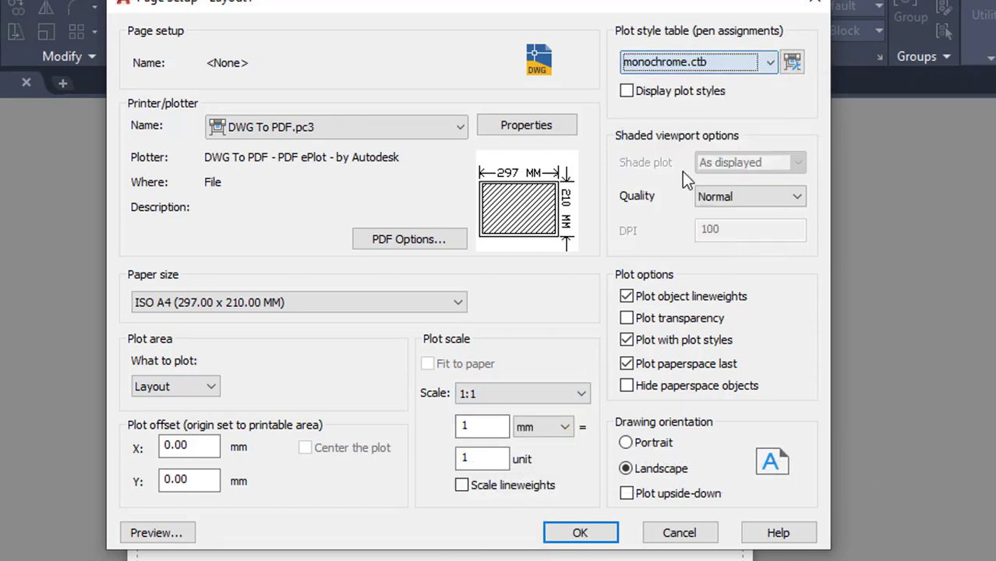
click(760, 201)
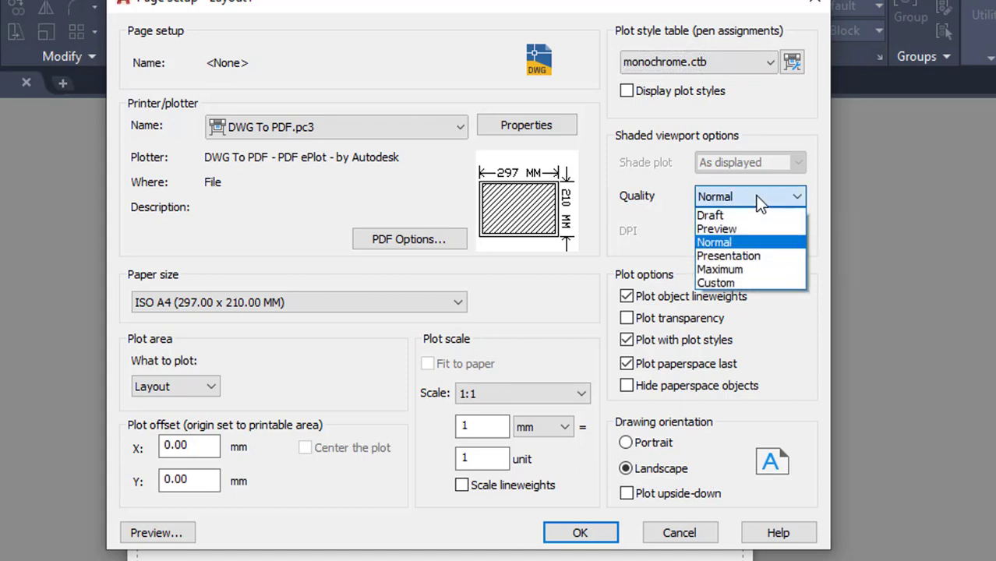
click(729, 217)
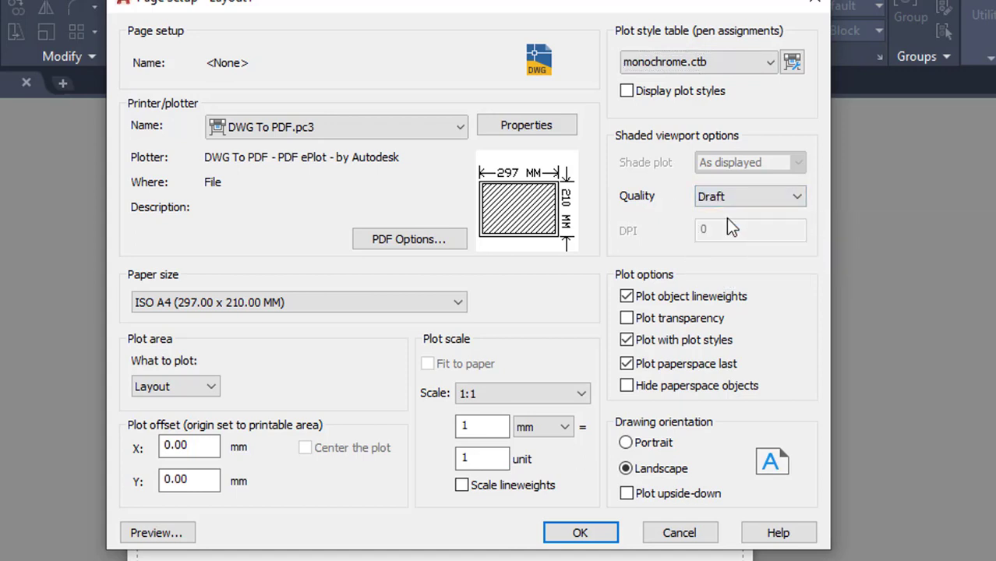
click(527, 127)
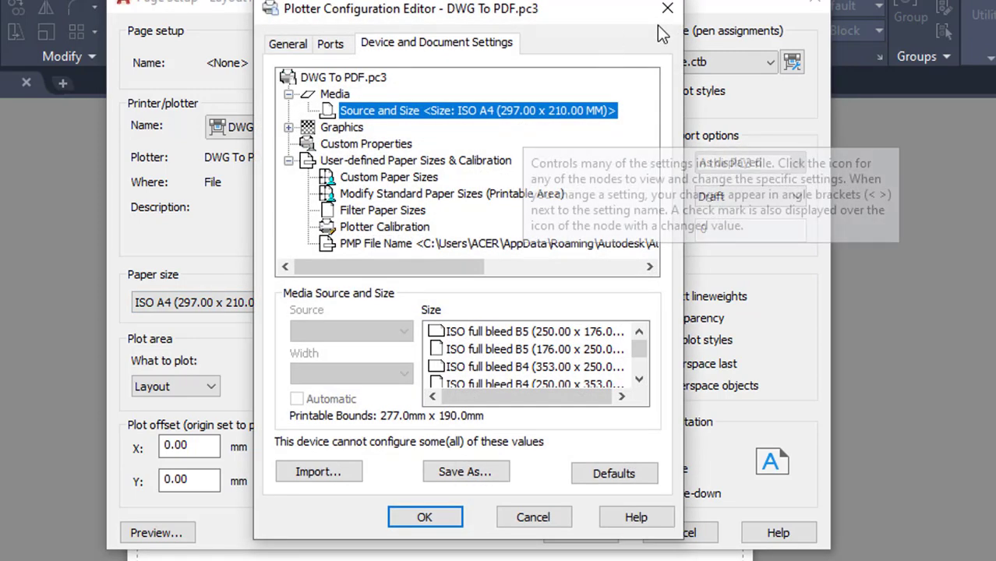
Step: In the DWG To PDF plotter configuration, select the landscape ISO full bleed A4 paper size
click(668, 11)
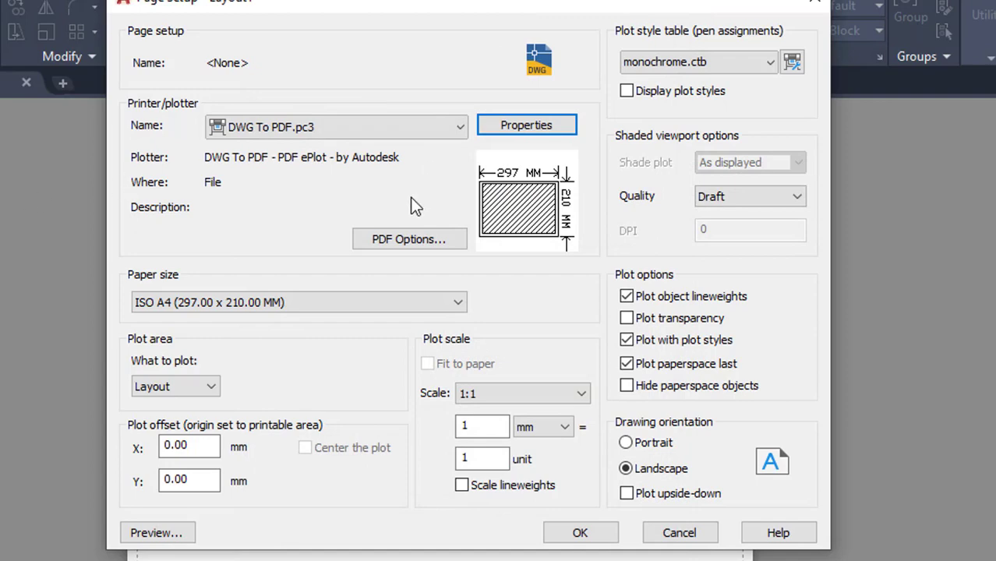
click(544, 132)
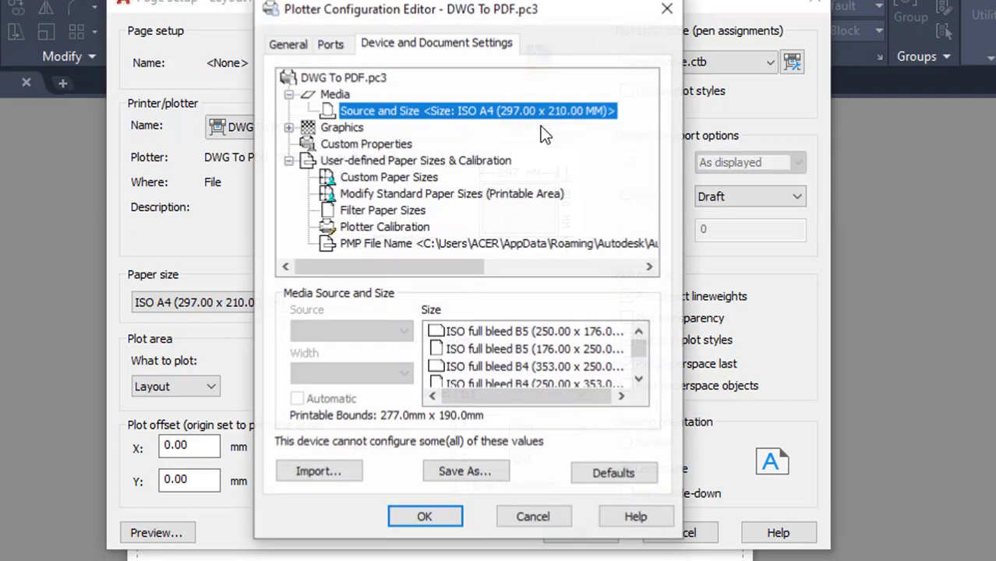
click(394, 195)
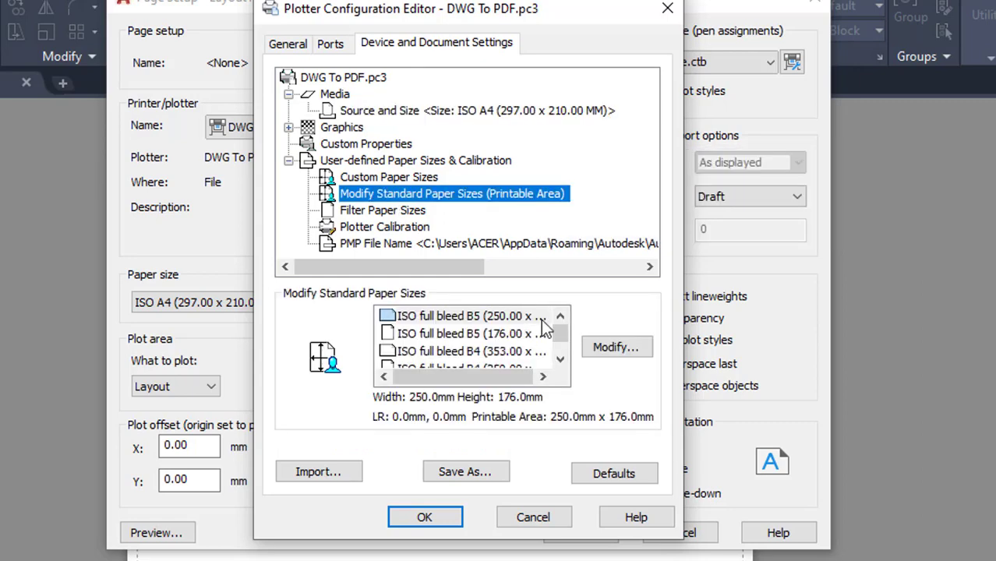
click(559, 358)
click(559, 359)
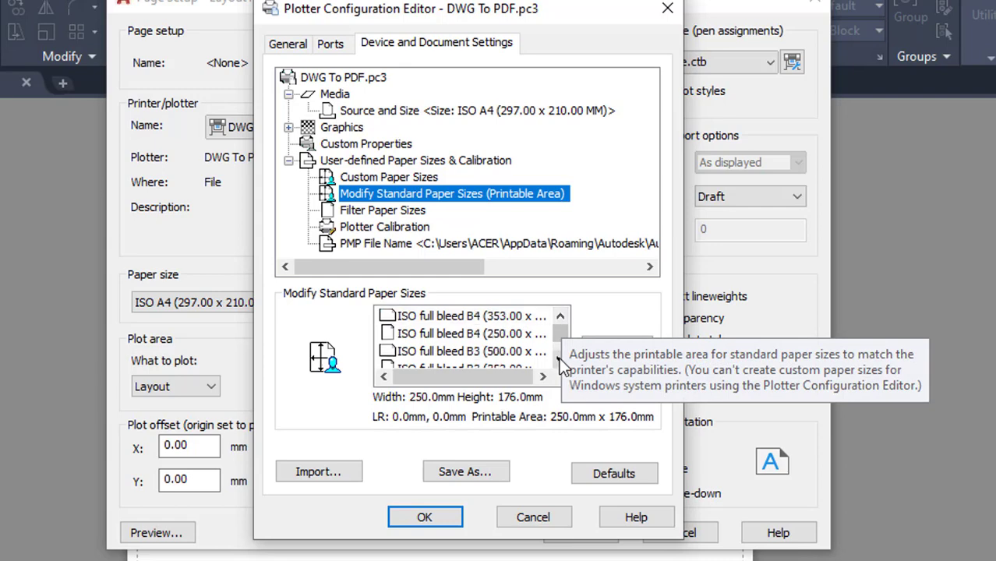
click(558, 359)
click(559, 359)
click(559, 359)
click(559, 359)
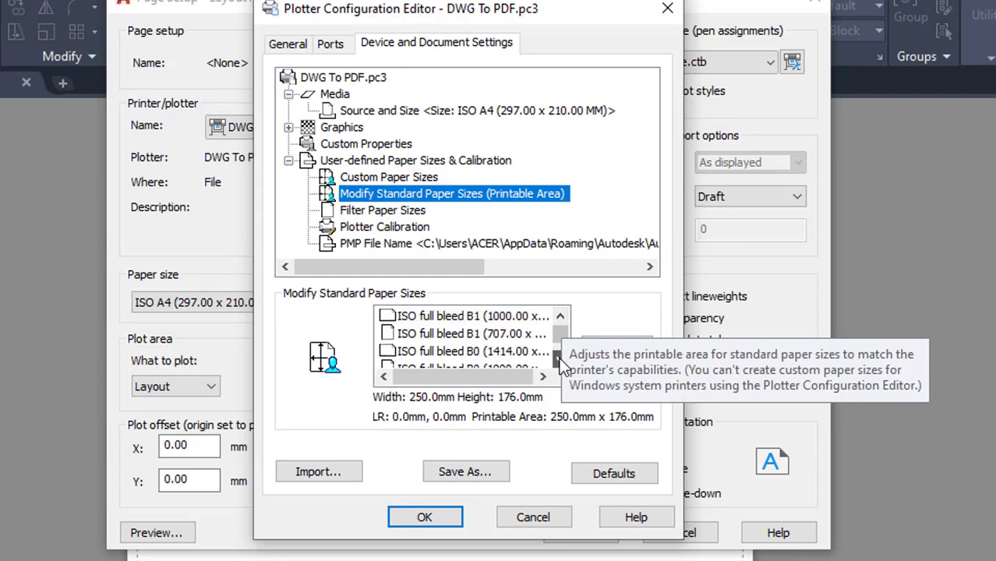
click(559, 360)
click(559, 359)
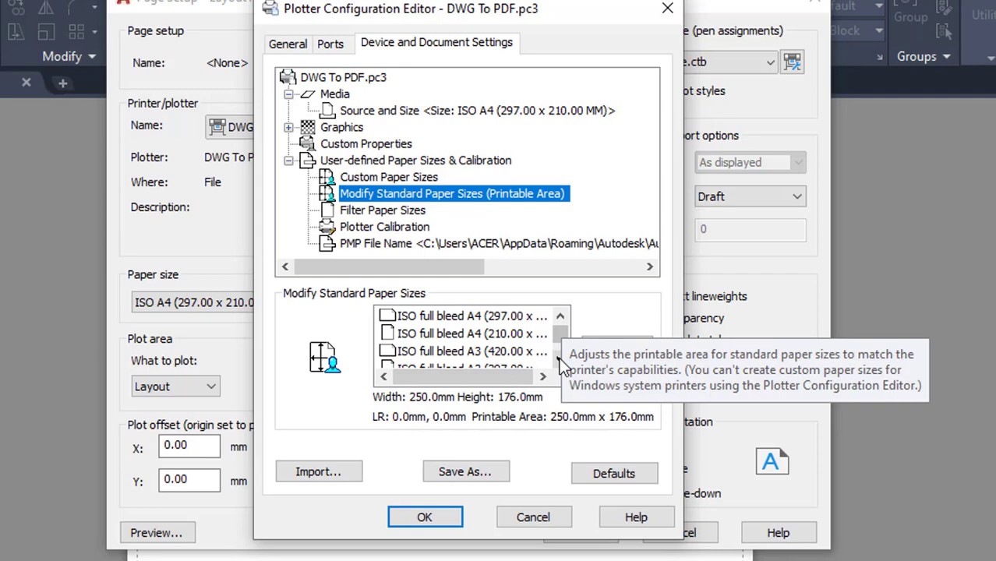
click(479, 315)
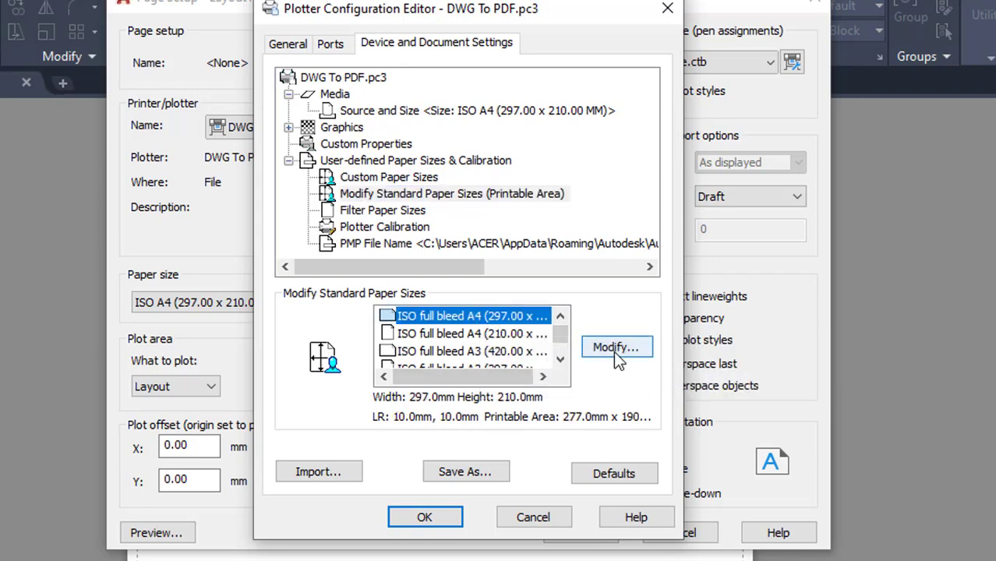
Step: Give that paper size 10 mm top, bottom, left and right margins and save the configuration
click(615, 353)
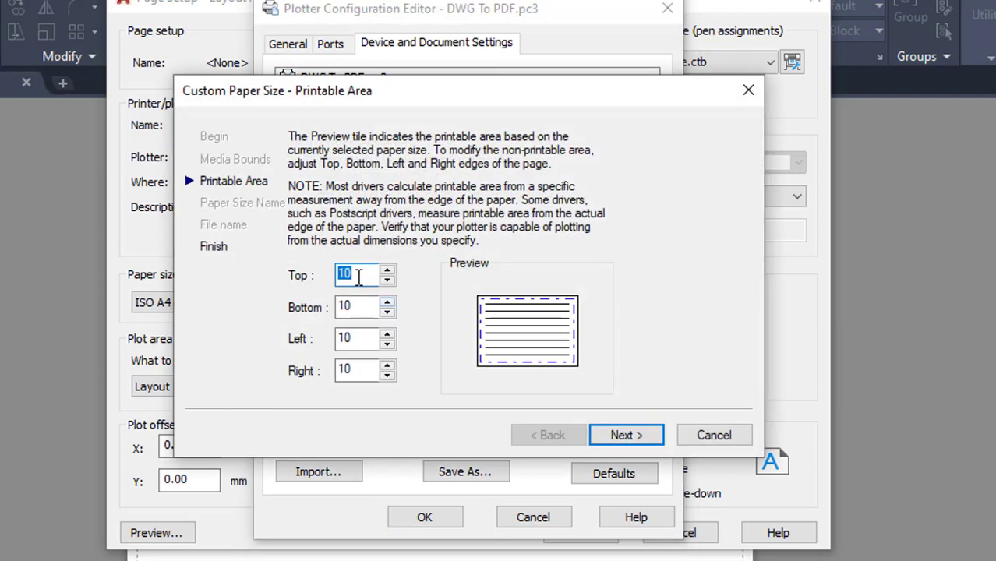
key(Tab)
text(10)
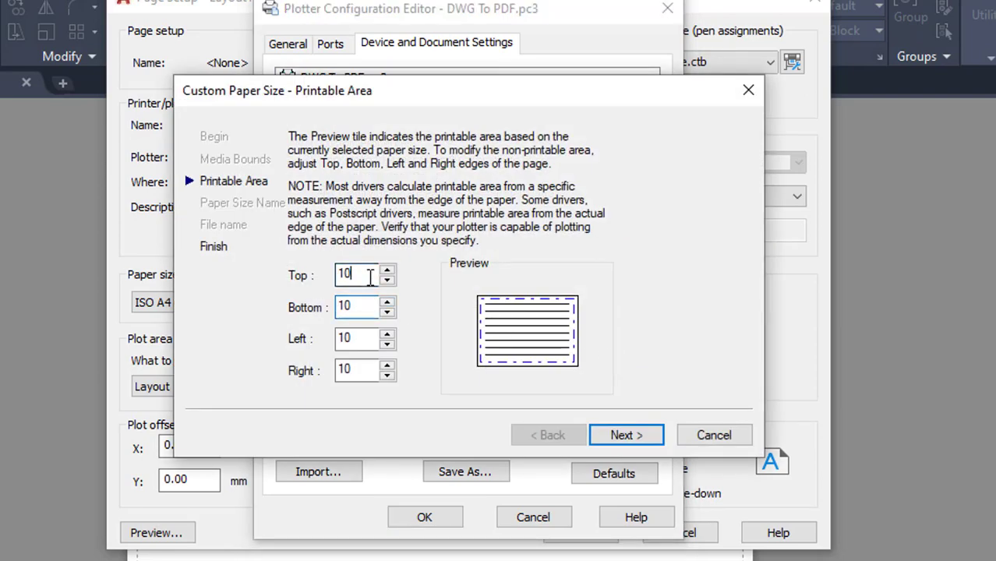
click(370, 276)
double_click(357, 308)
text(10)
click(367, 276)
click(366, 306)
click(366, 342)
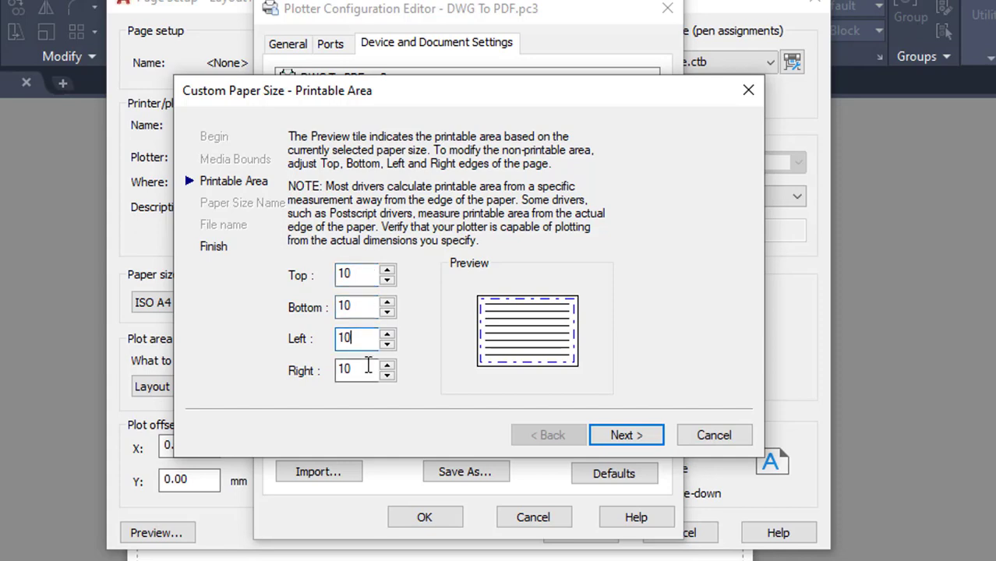
click(366, 373)
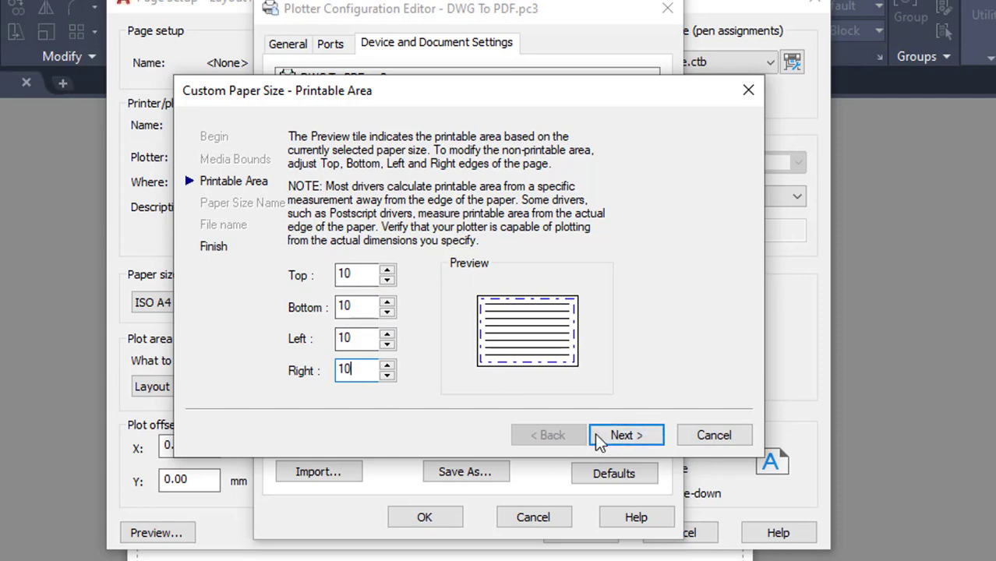
click(628, 436)
click(635, 446)
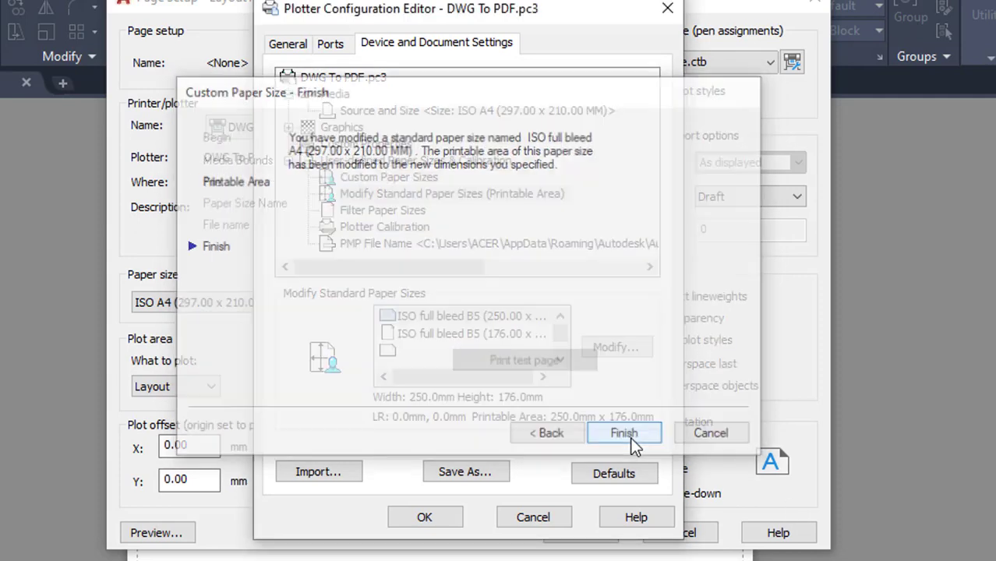
click(458, 514)
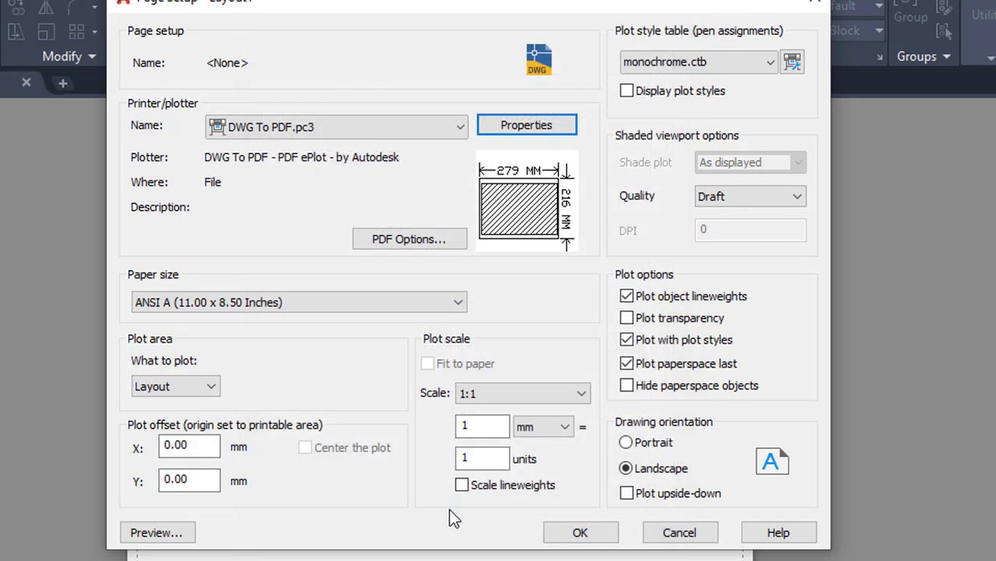
Step: Confirm the page setup, close the Page Setup Manager, and return to model space
click(596, 542)
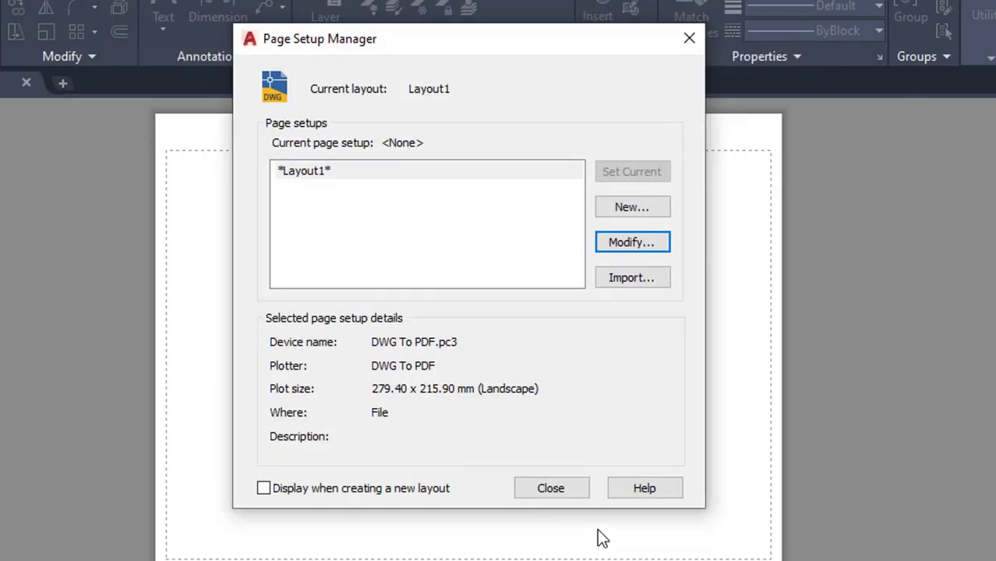
click(564, 490)
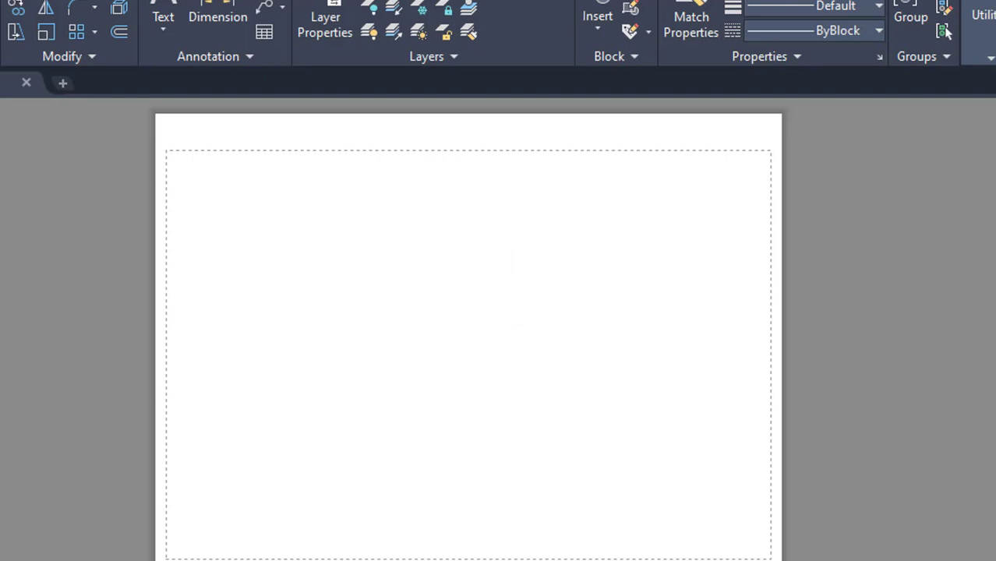
key(ctrl+Page_Up)
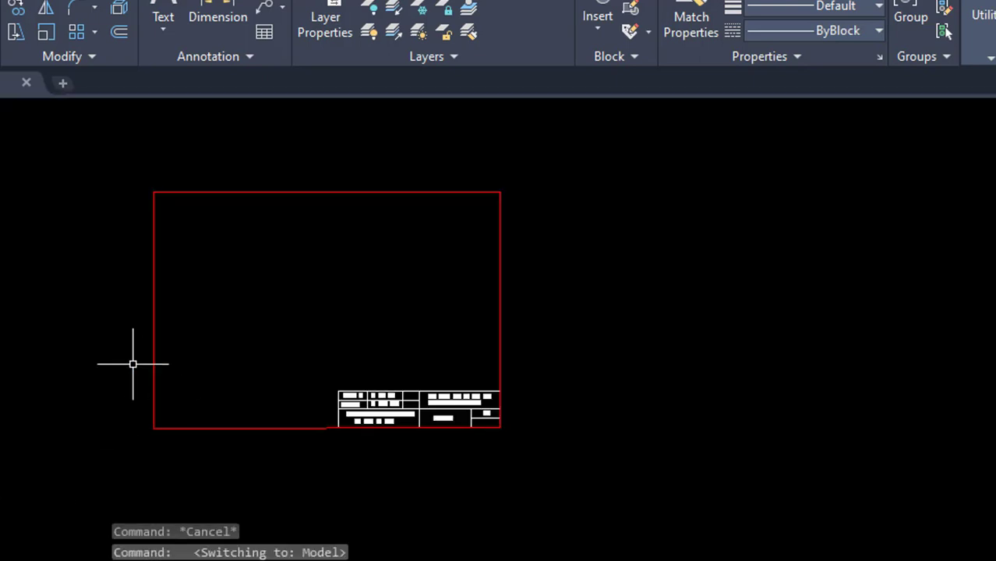
click(102, 156)
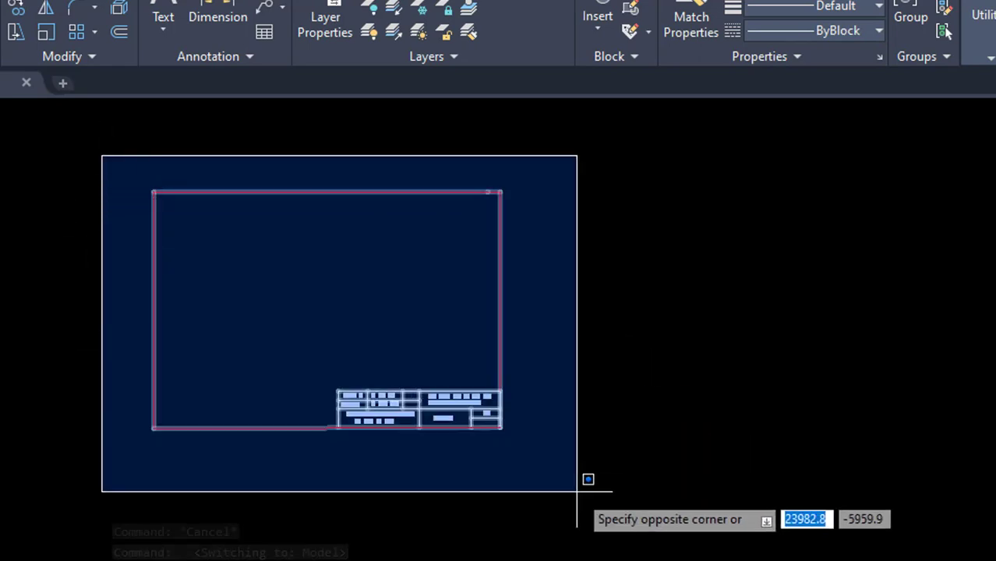
click(577, 491)
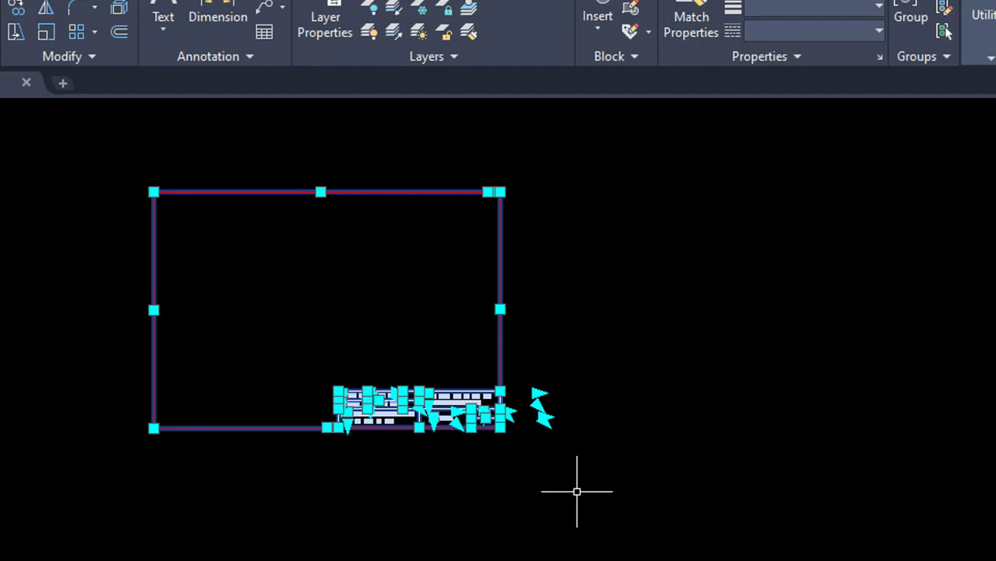
key(ctrl+shift+c)
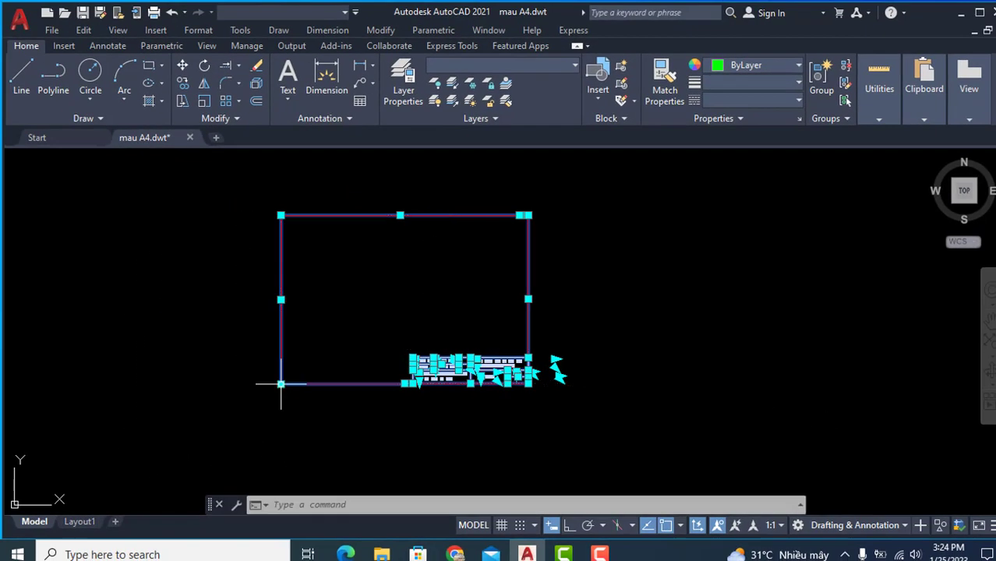
click(80, 522)
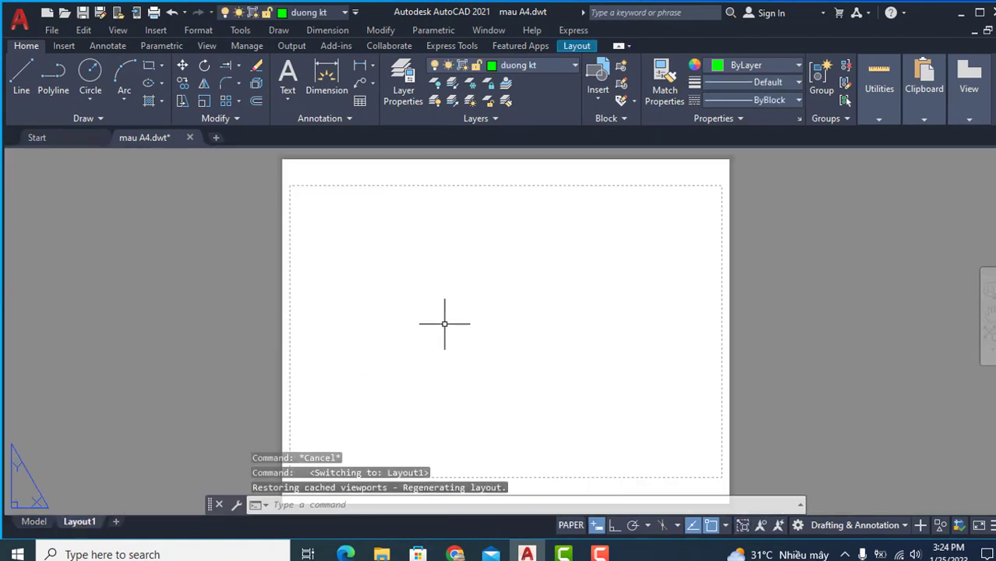
key(ctrl+v)
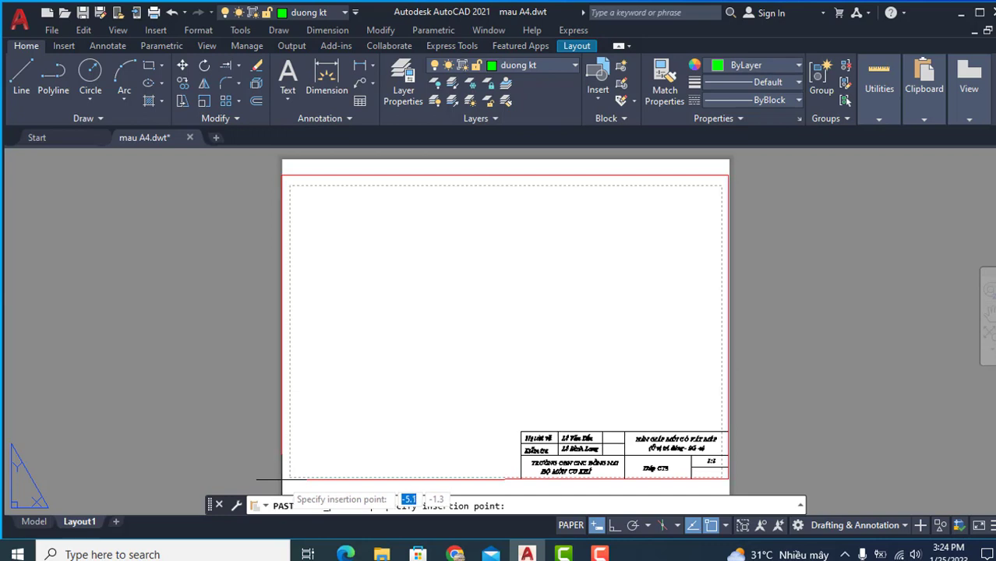
key(Escape)
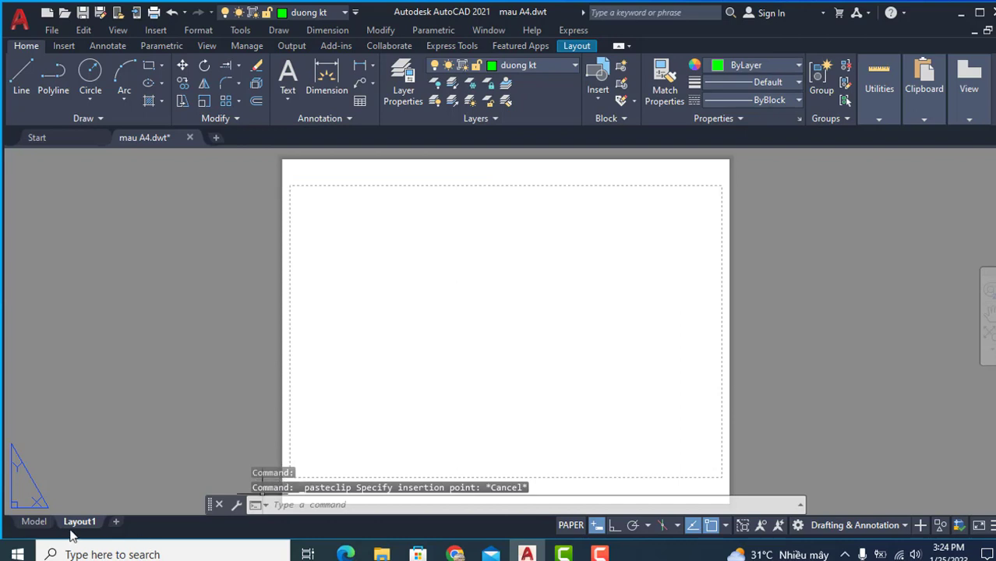
click(33, 521)
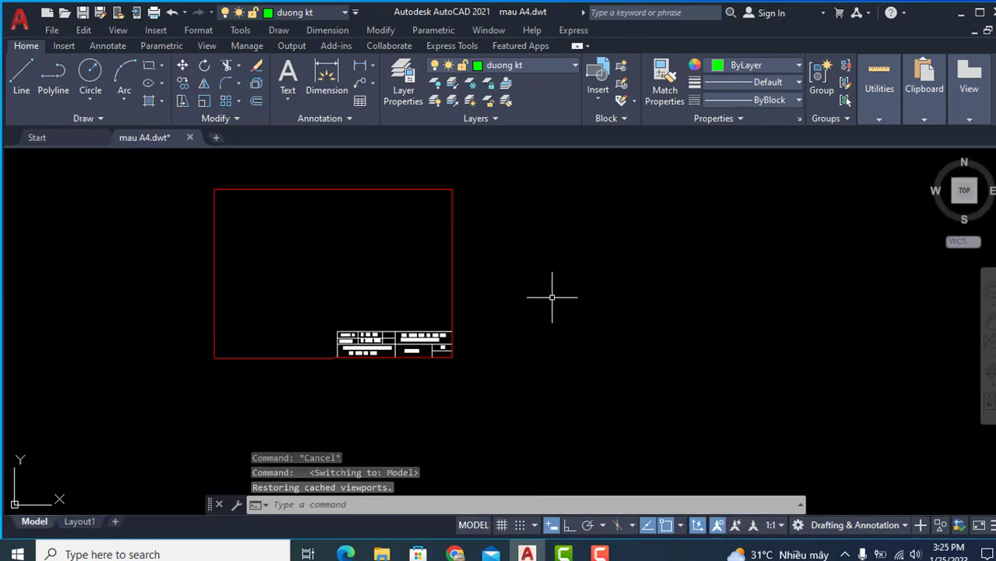
Step: Copy the red frame and title block with the frame's lower-left corner as base point
click(186, 171)
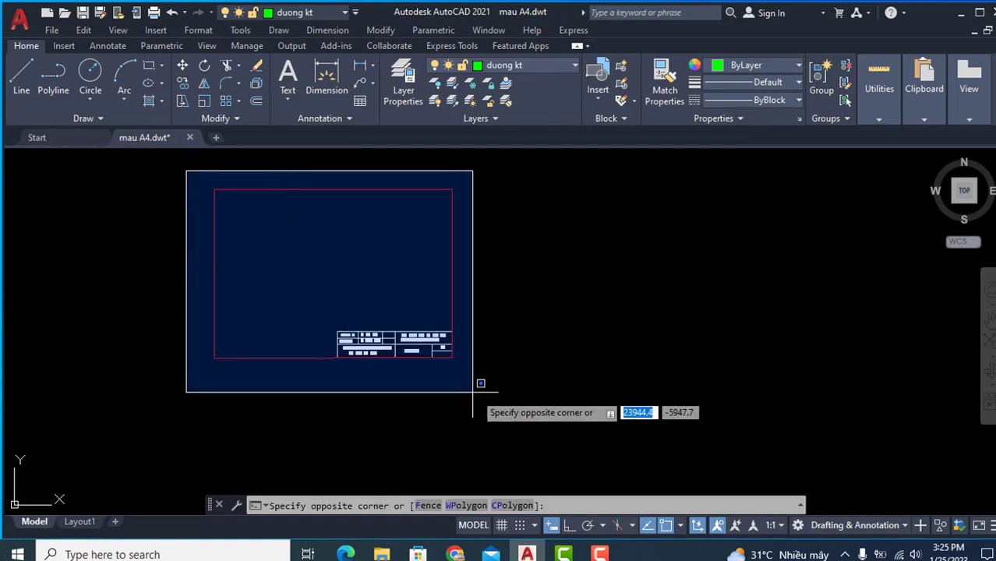
click(473, 392)
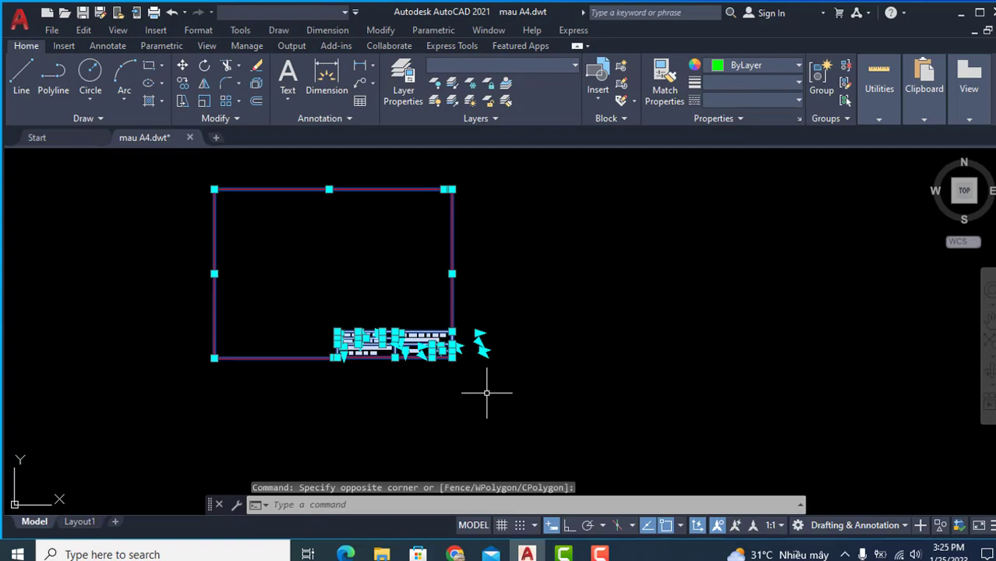
key(ctrl+shift+c)
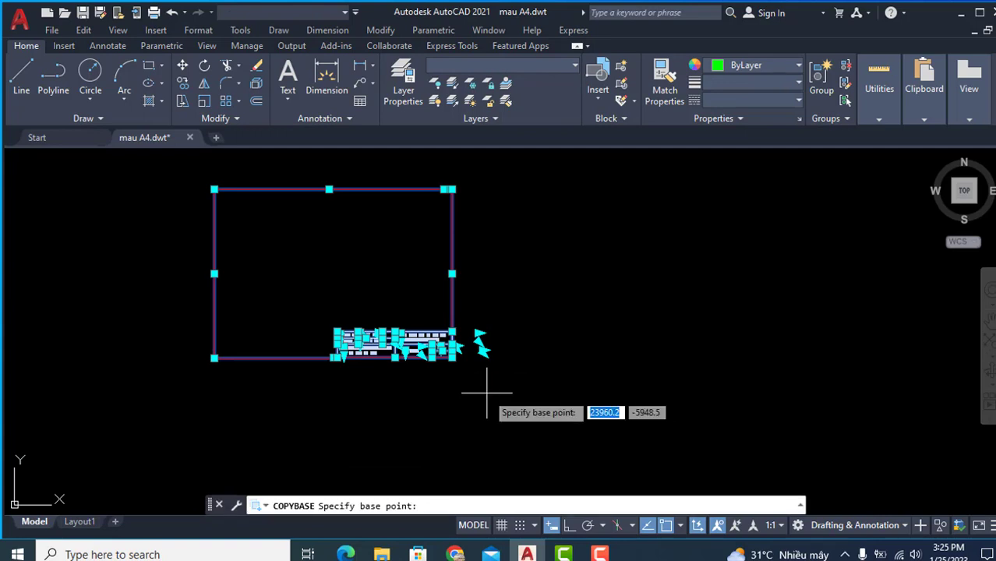
click(214, 358)
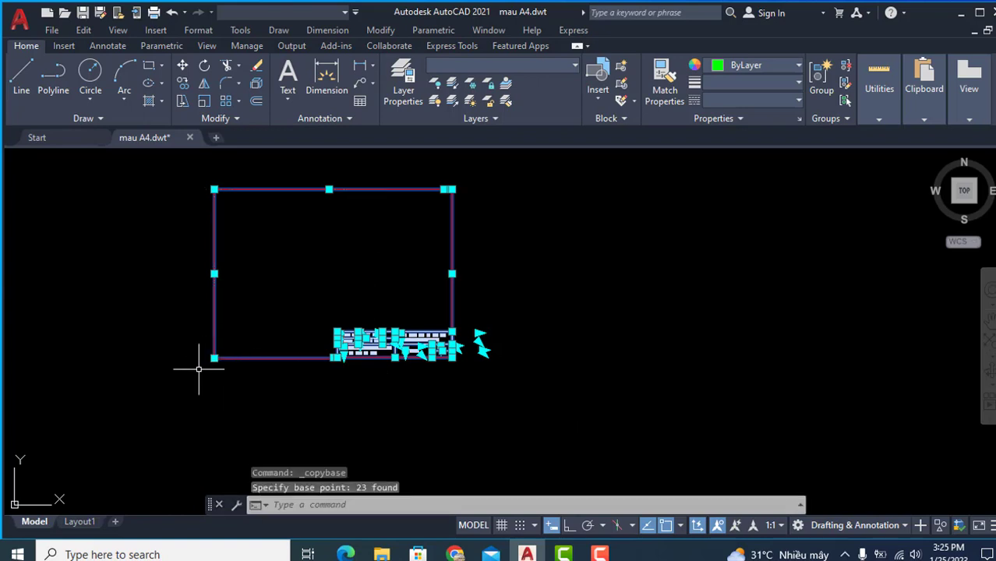
Step: Paste the frame and title block onto Layout1 at insertion point 0,0
click(85, 527)
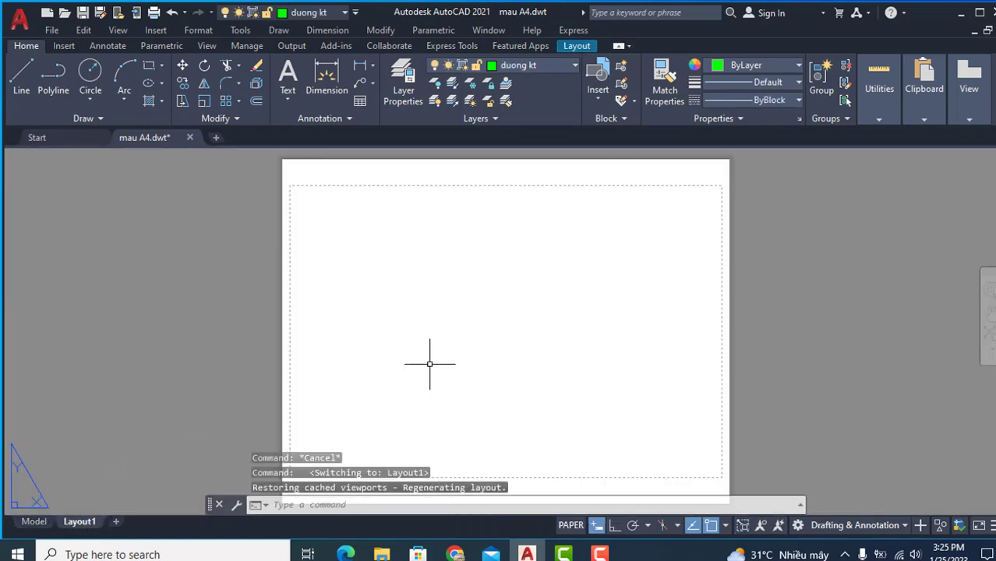
key(ctrl+v)
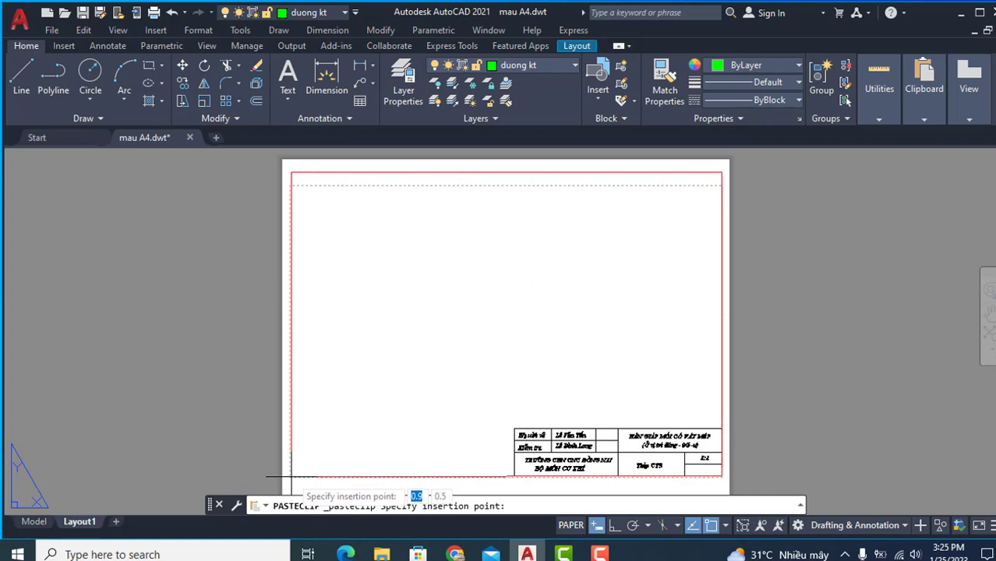
text(0,0)
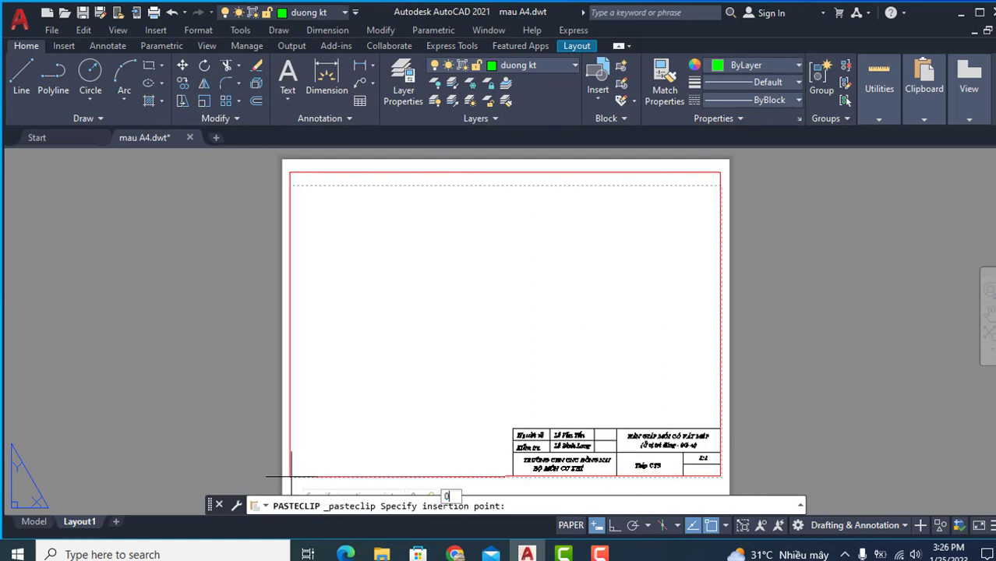
key(Return)
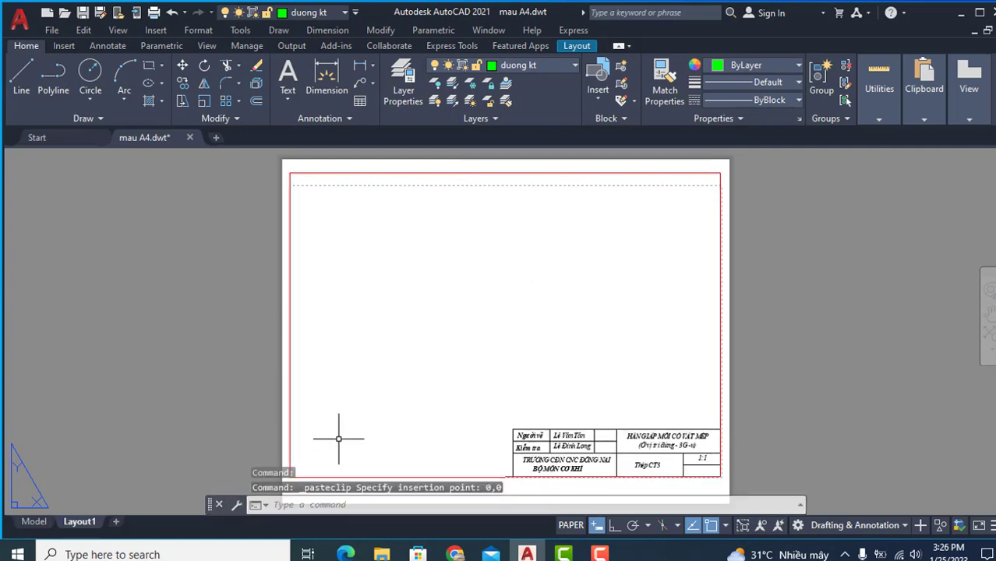
scroll(677, 404, down, 3)
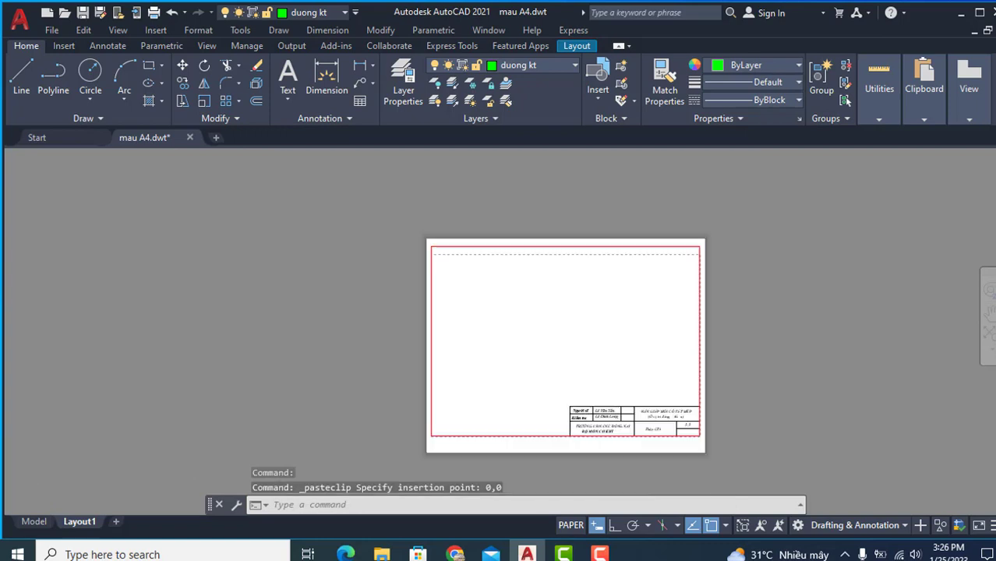
scroll(651, 398, up, 3)
scroll(633, 389, down, 2)
middle_drag(634, 396, 551, 359)
scroll(551, 359, up, 2)
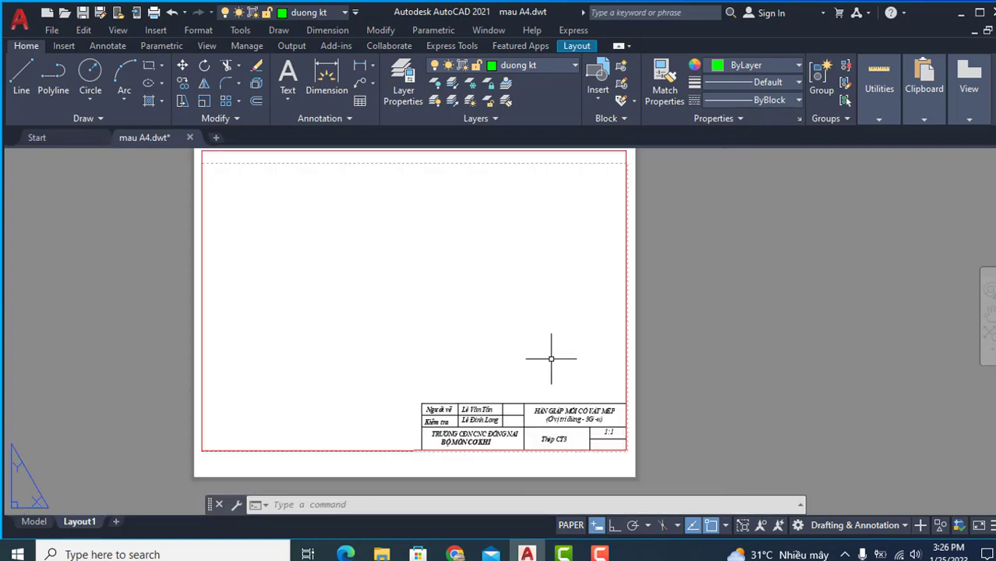
scroll(551, 358, down, 2)
scroll(561, 378, up, 3)
scroll(554, 366, down, 2)
scroll(550, 356, down, 2)
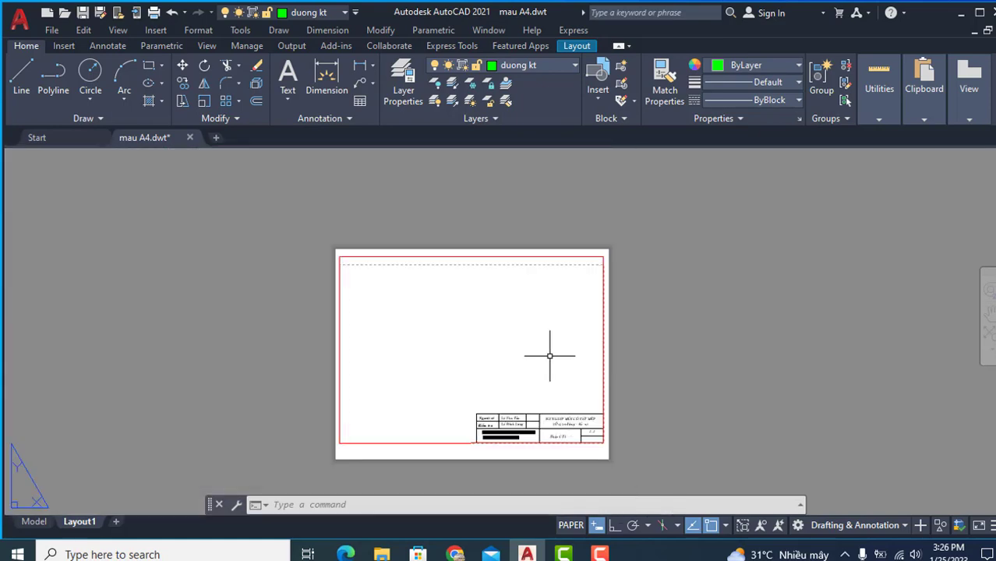
middle_drag(550, 356, 460, 352)
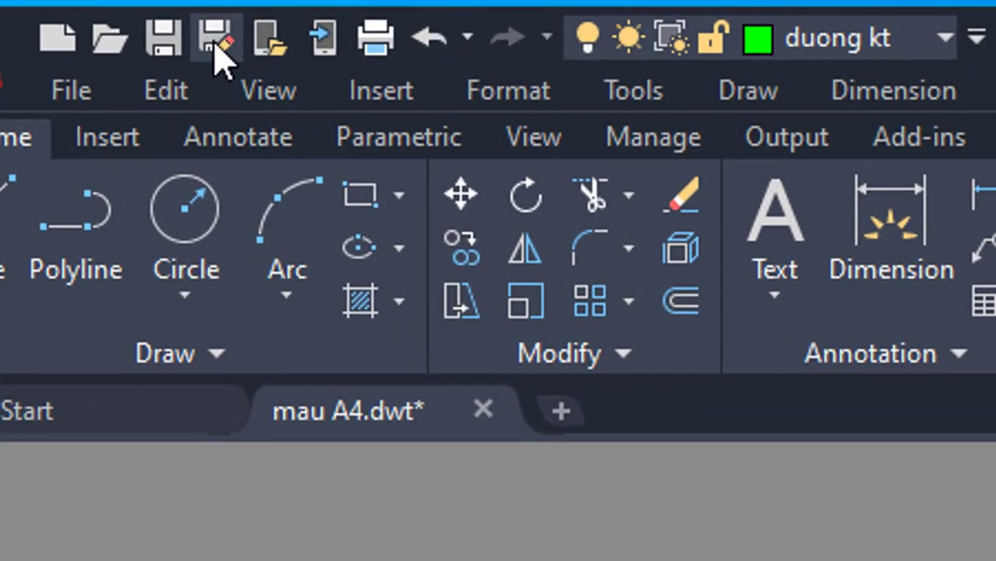
Step: Try template file names with the .dwt type in Save Drawing As, then cancel without saving
click(217, 43)
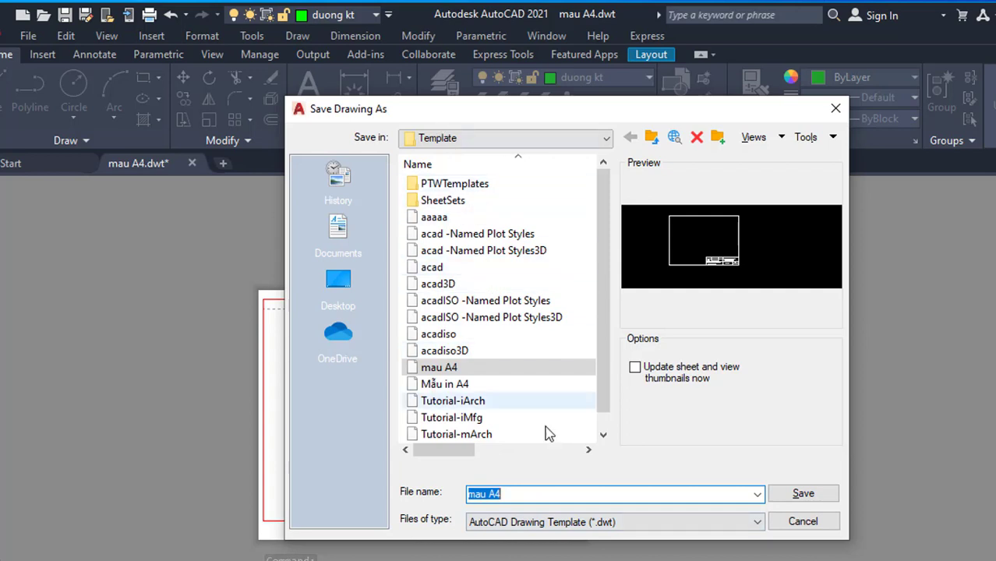
double_click(526, 499)
drag(526, 499, 460, 505)
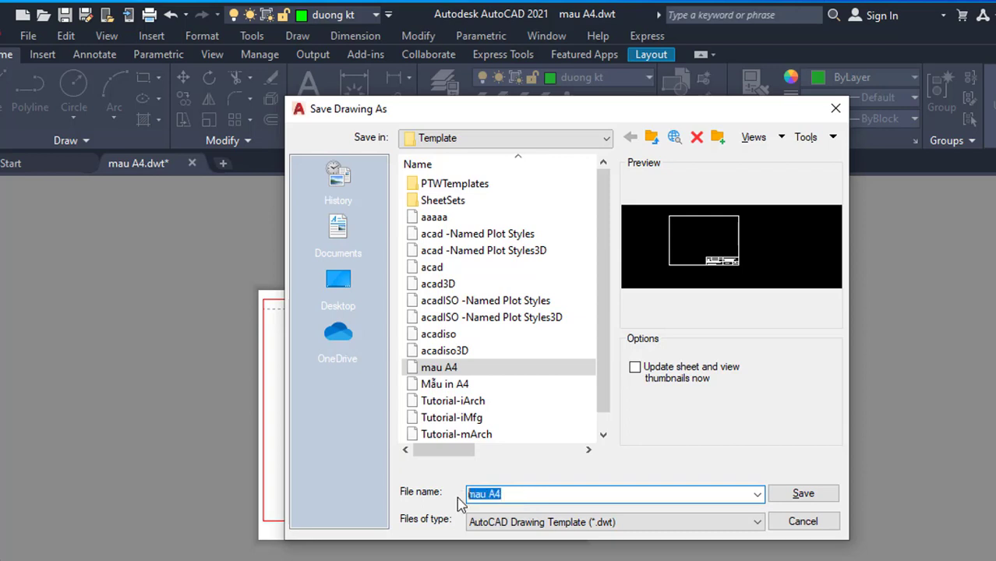
text(B)
text(A)
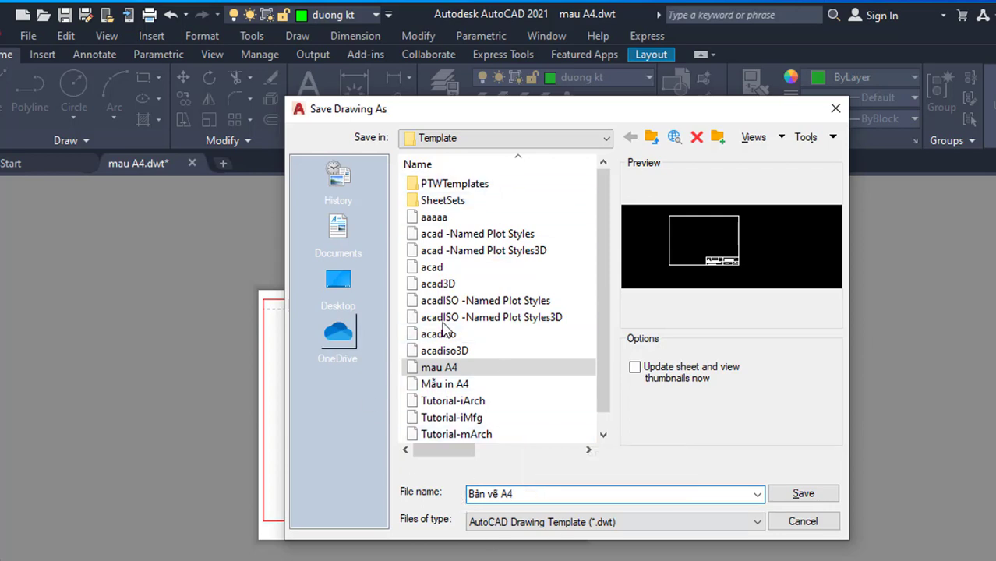
click(595, 524)
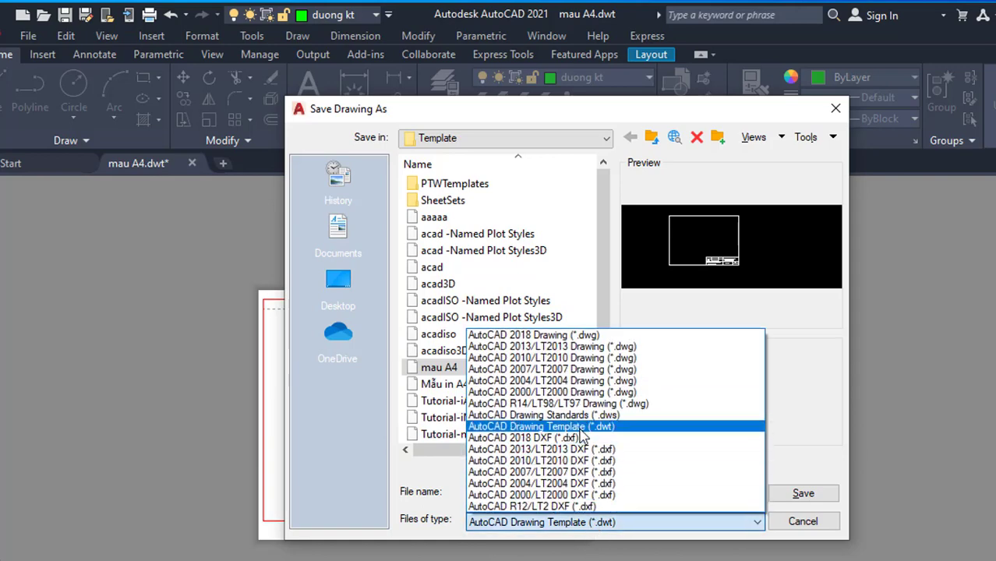
click(581, 428)
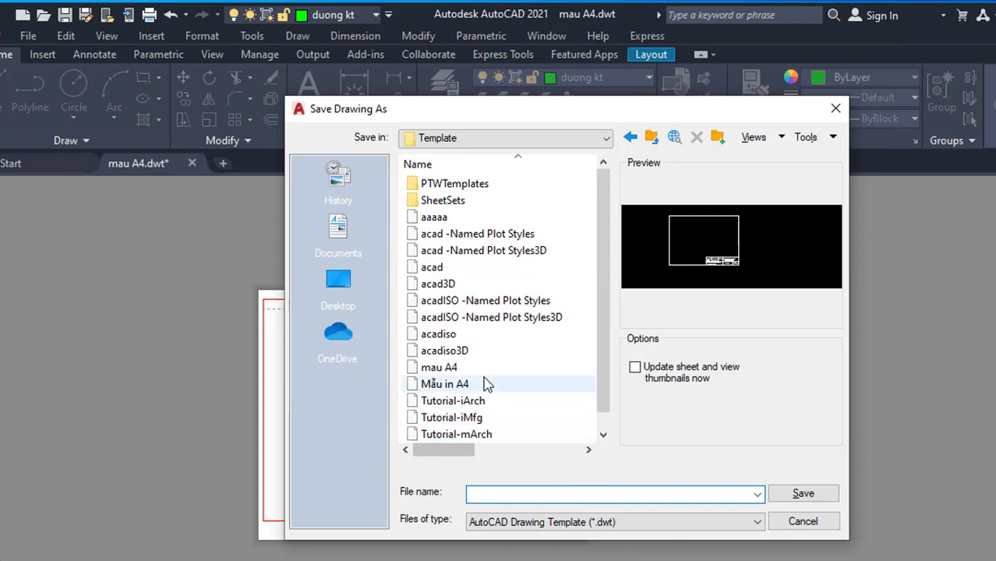
click(456, 388)
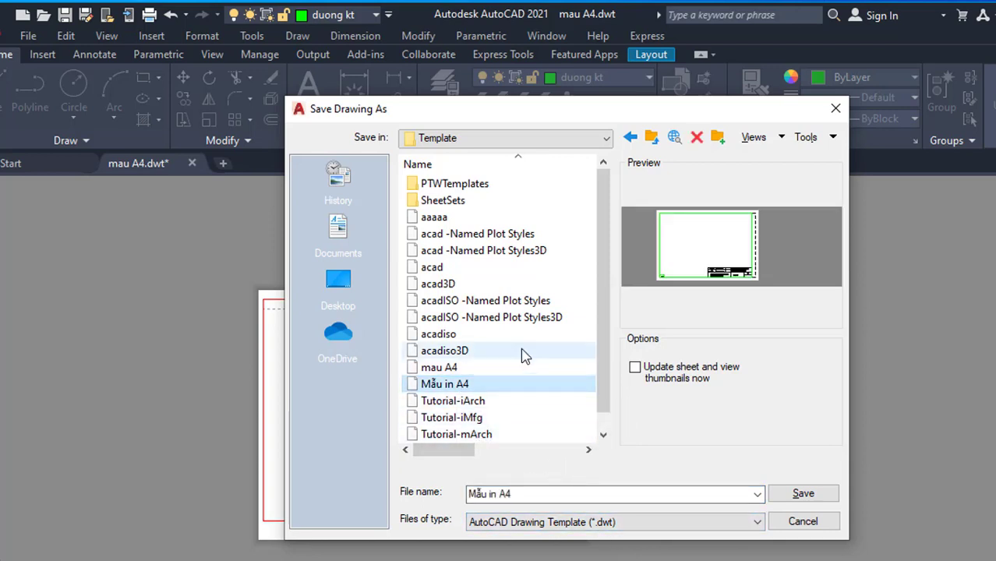
scroll(524, 352, down, 1)
click(550, 501)
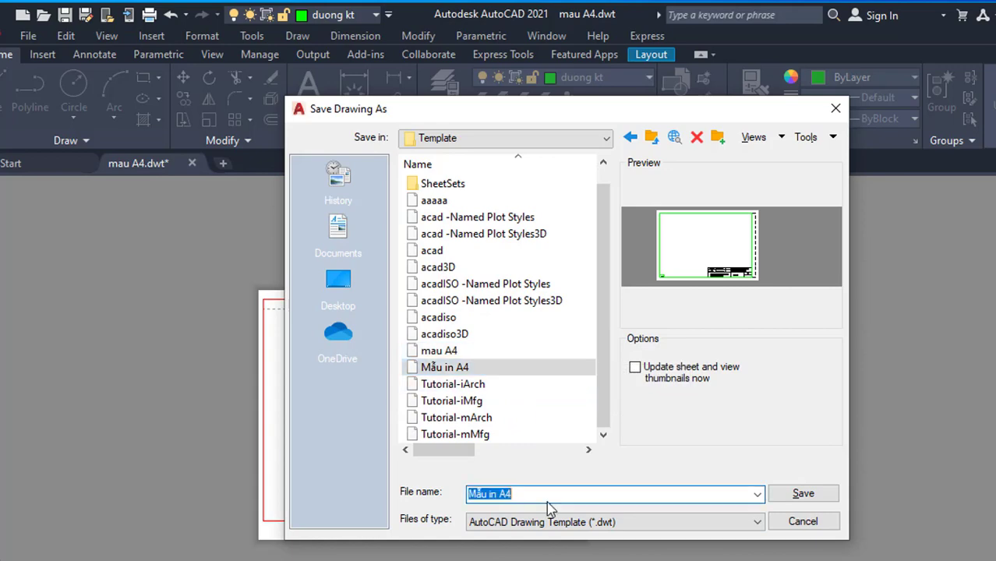
click(481, 493)
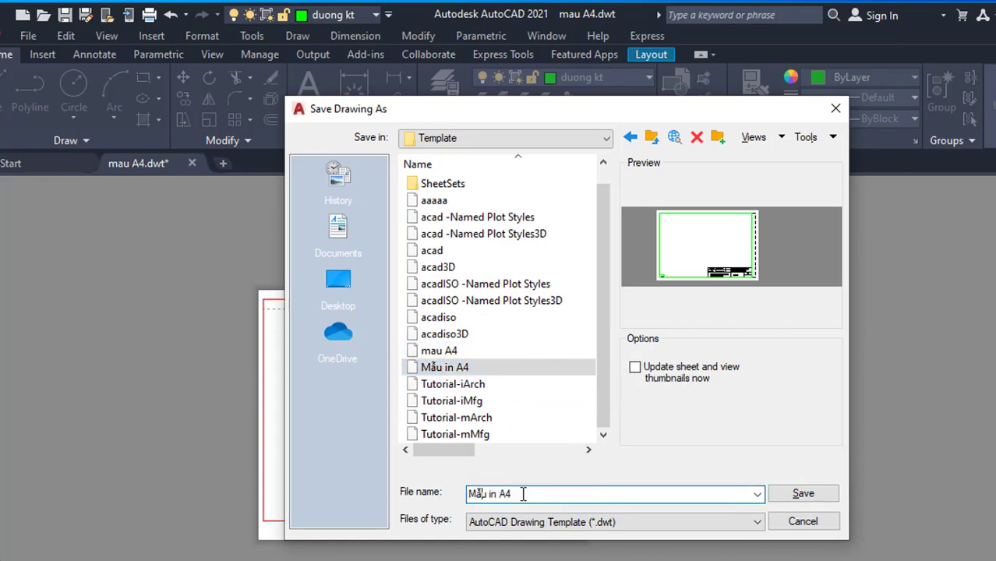
click(827, 524)
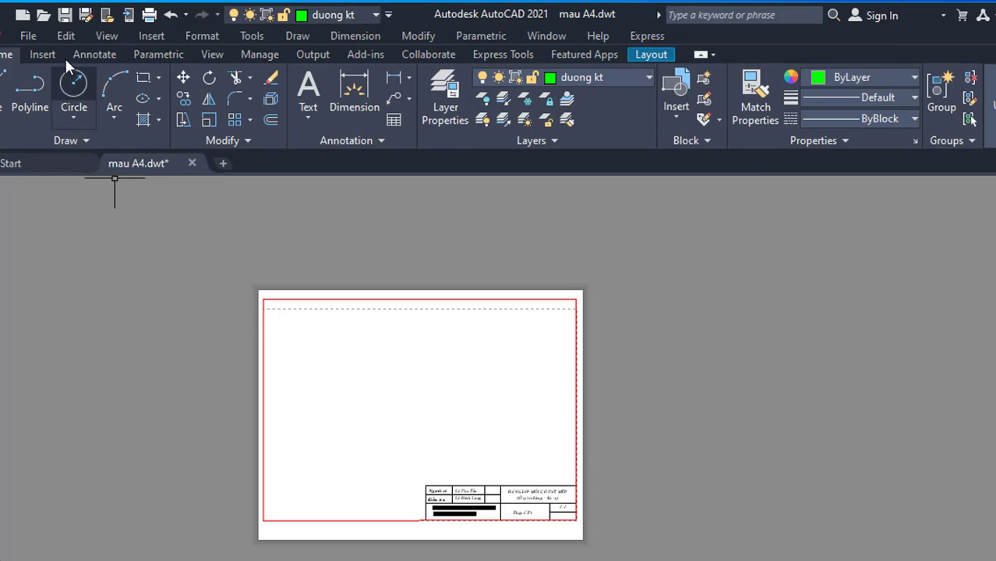
Step: Save the drawing as template 'Bản vẽ mẫu A4.dwt' with description A4
click(82, 18)
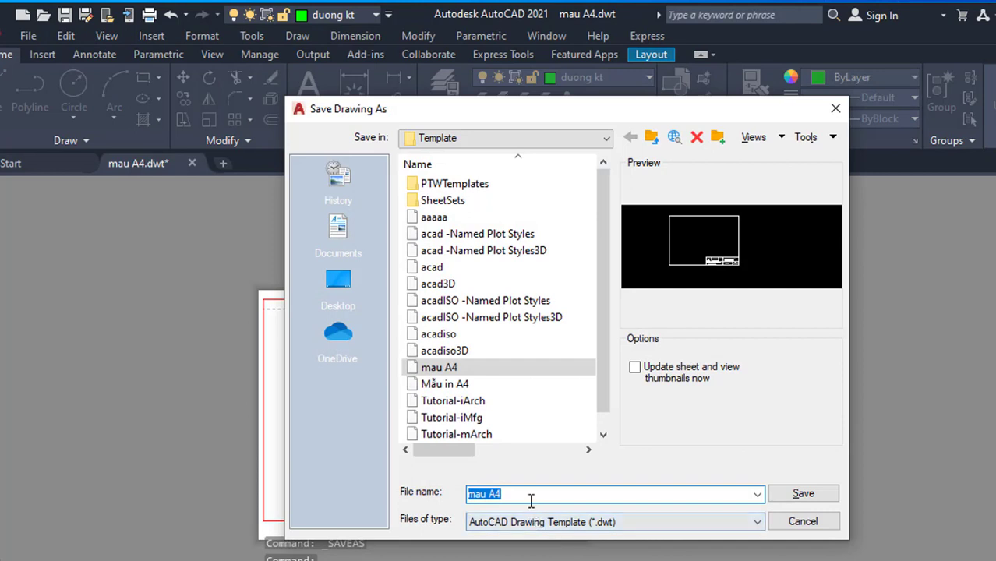
click(486, 493)
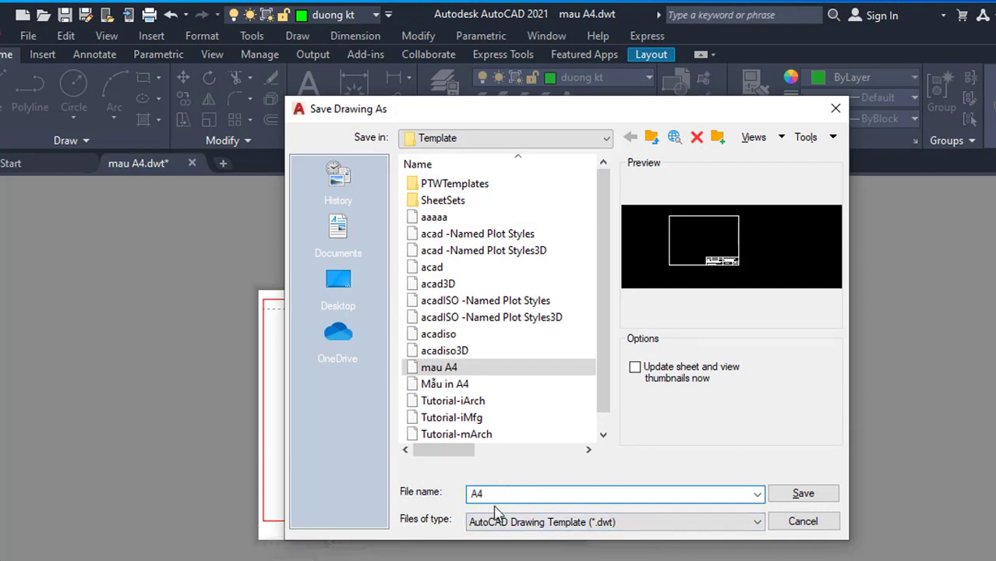
text(B ản vẽ mẫu)
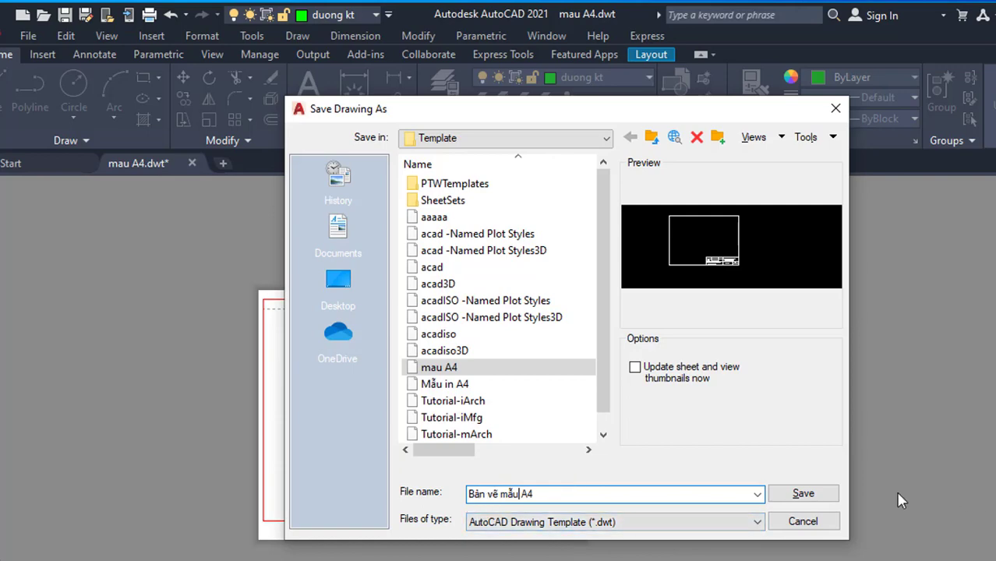
click(815, 494)
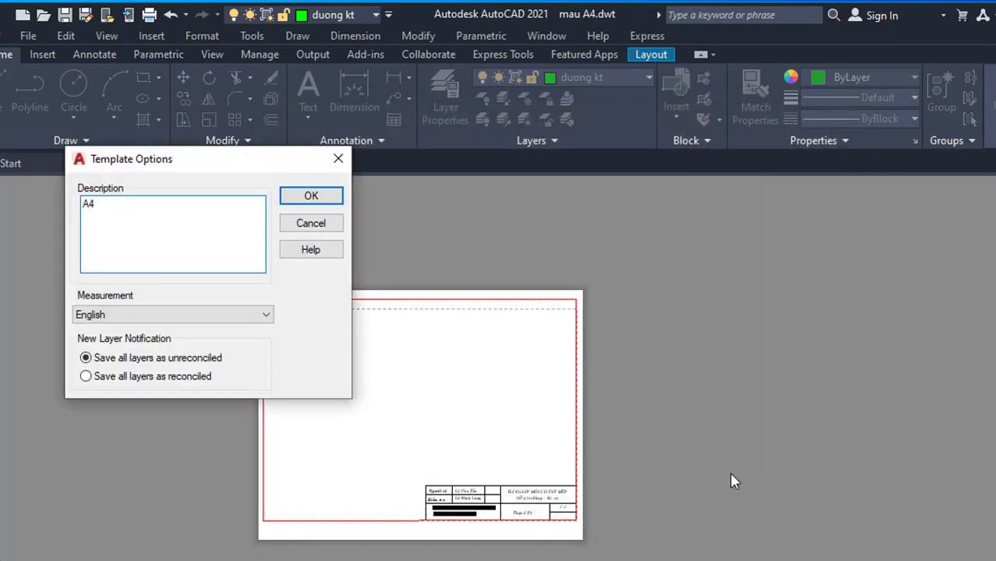
click(324, 196)
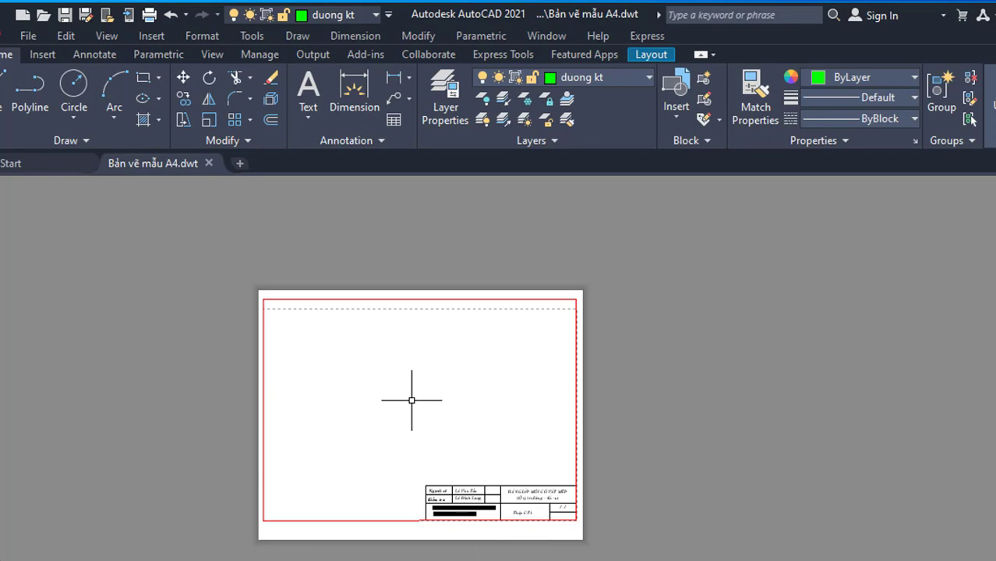
Step: Erase the frame and title block from model space and switch to the 3D Modeling workspace
click(32, 558)
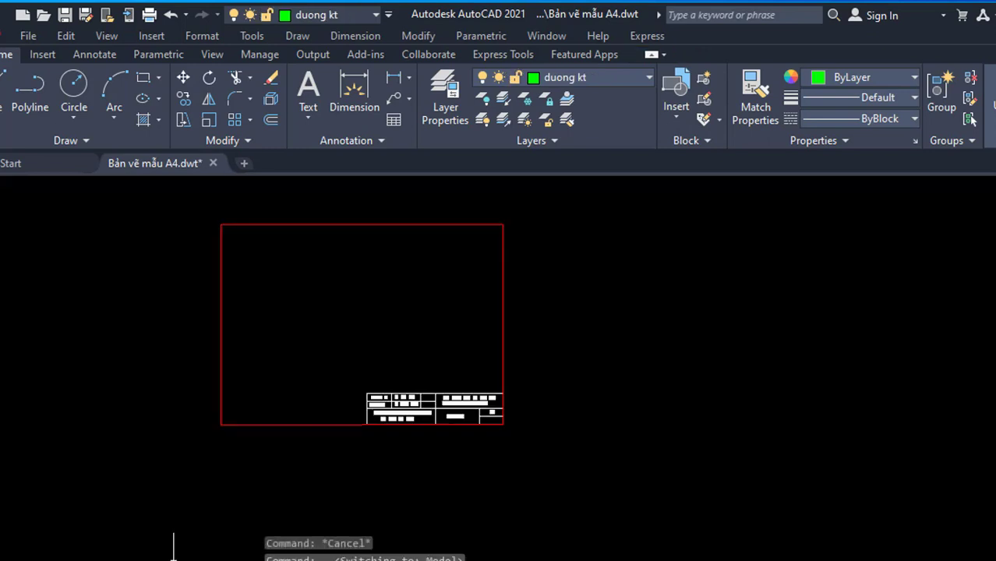
scroll(262, 367, down, 2)
click(483, 431)
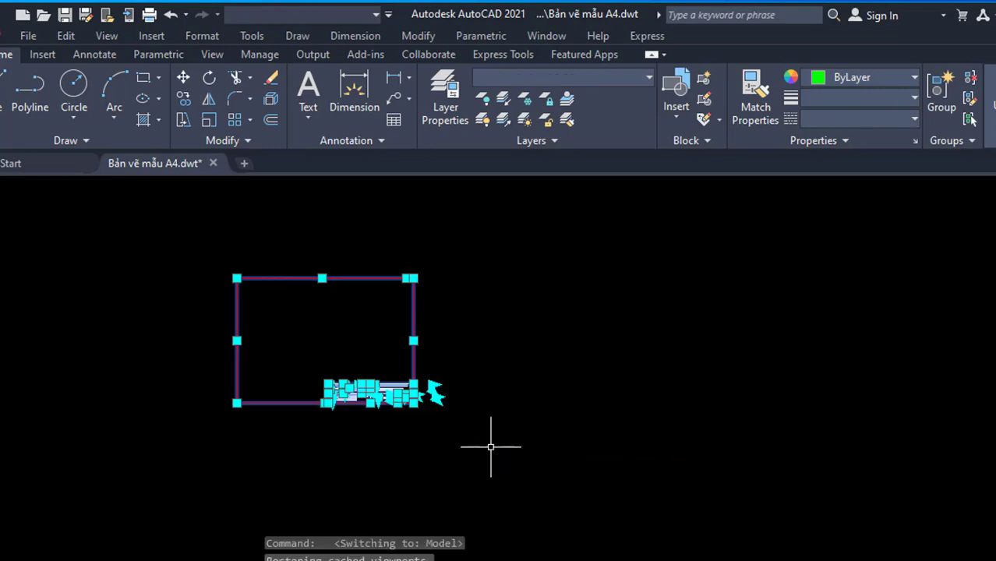
key(Delete)
click(491, 447)
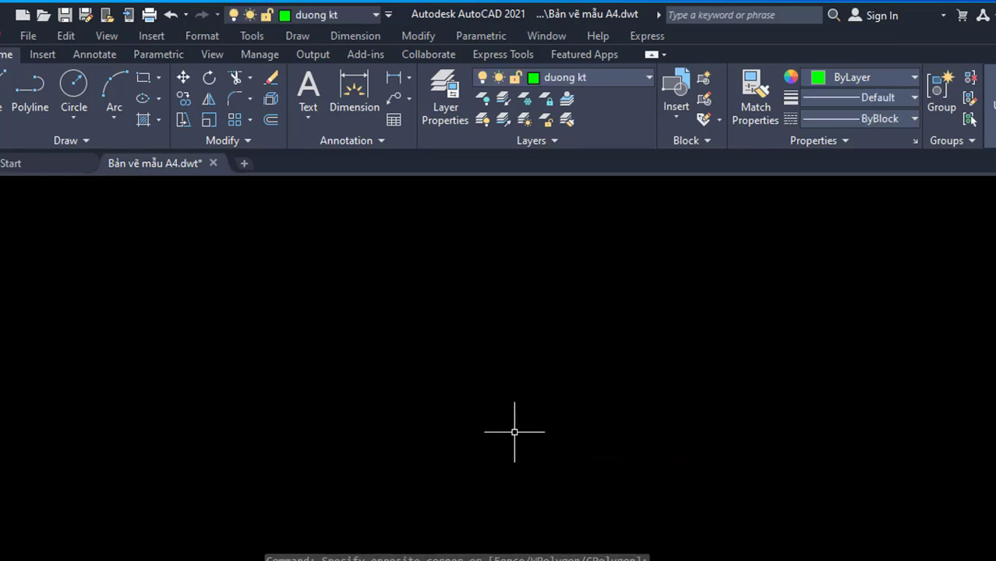
click(966, 559)
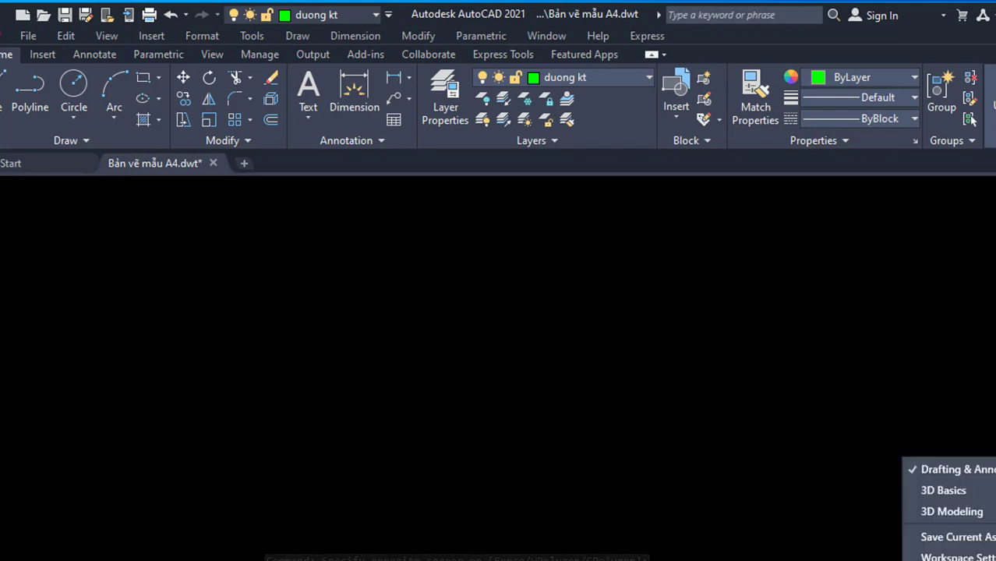
click(961, 512)
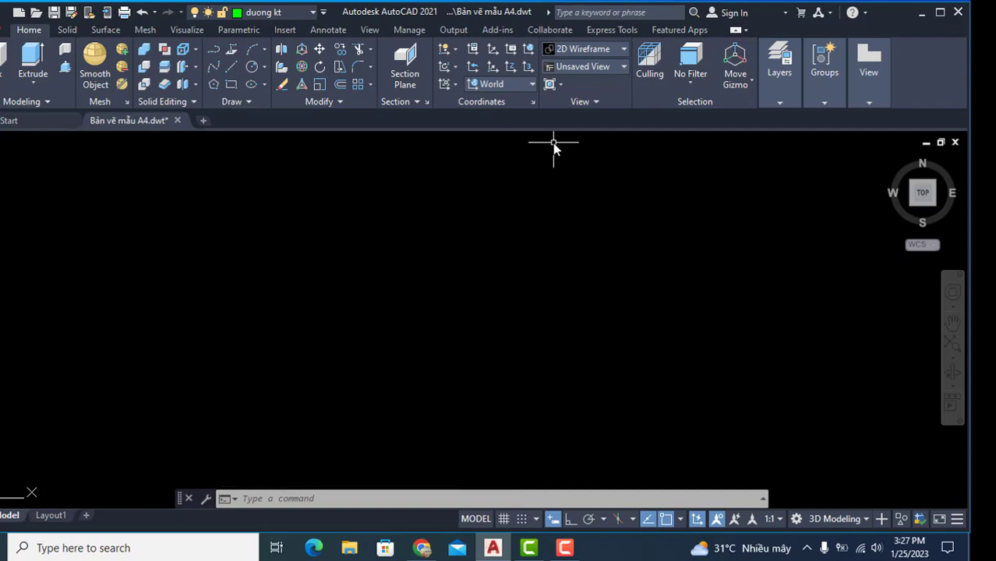
Step: Switch to Top view and draw a 100 by 50 rectangle
click(577, 68)
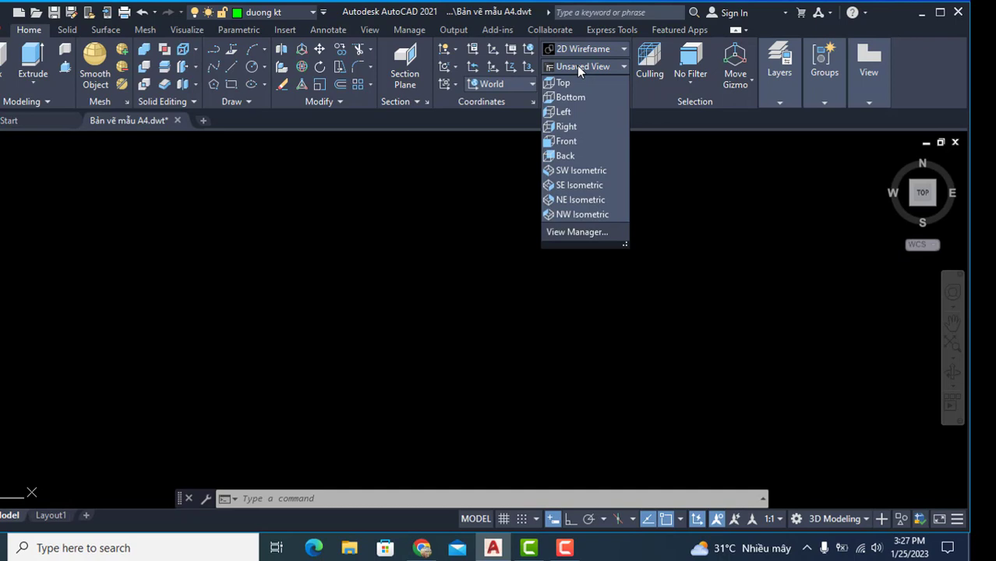
click(570, 81)
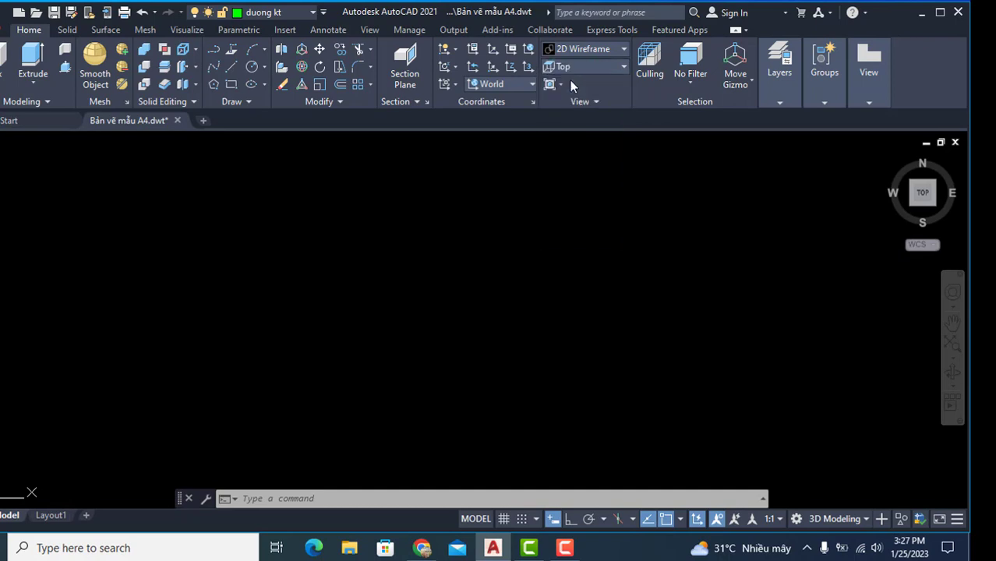
click(231, 84)
click(367, 225)
text(100)
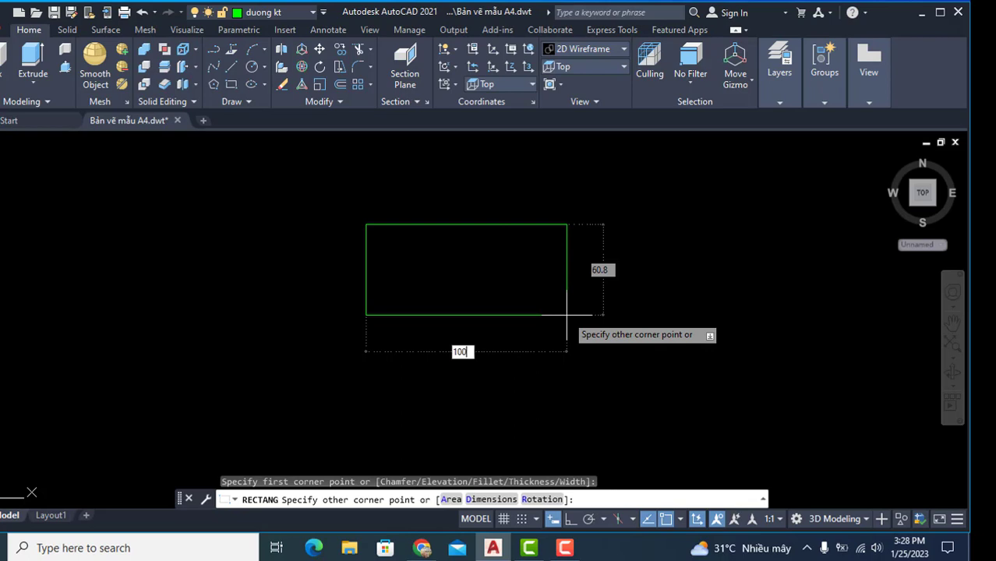
key(Tab)
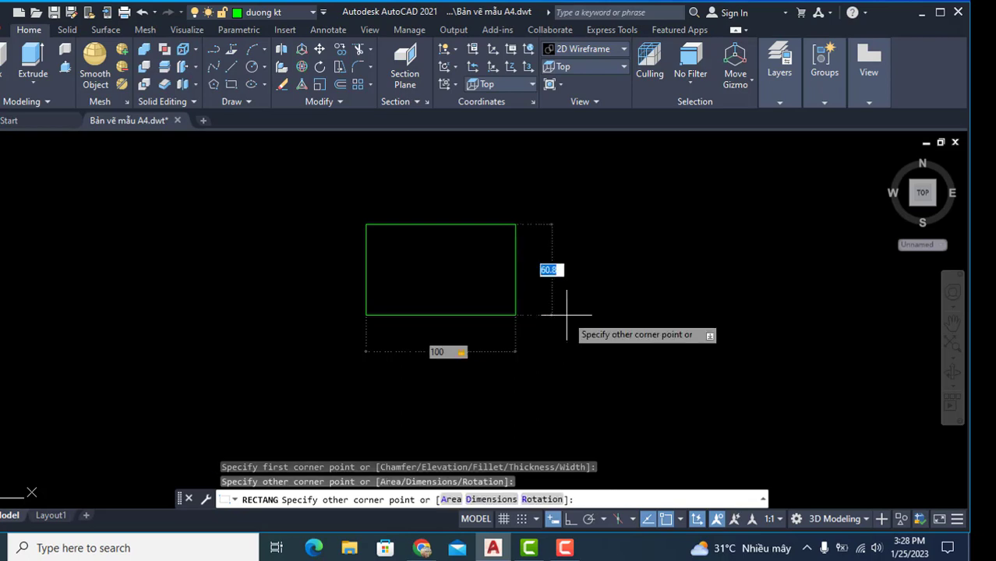
text(50)
key(Return)
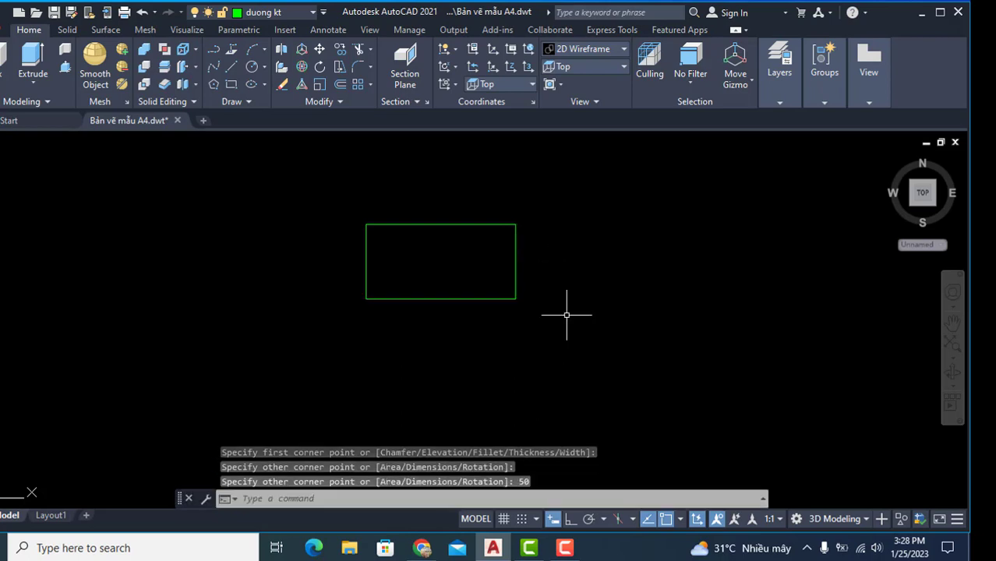
scroll(485, 256, up, 2)
scroll(487, 251, down, 4)
middle_drag(488, 251, 487, 272)
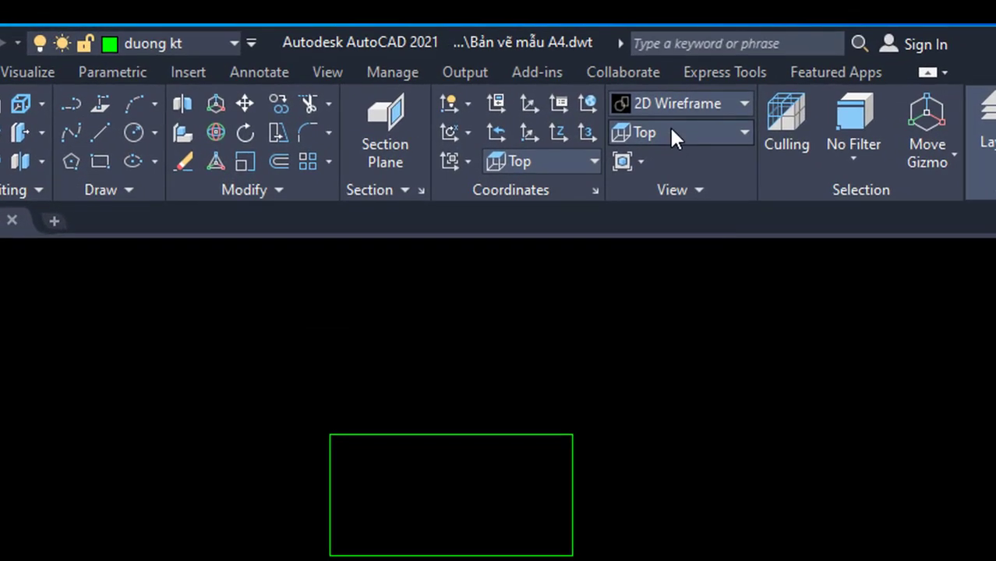
click(672, 131)
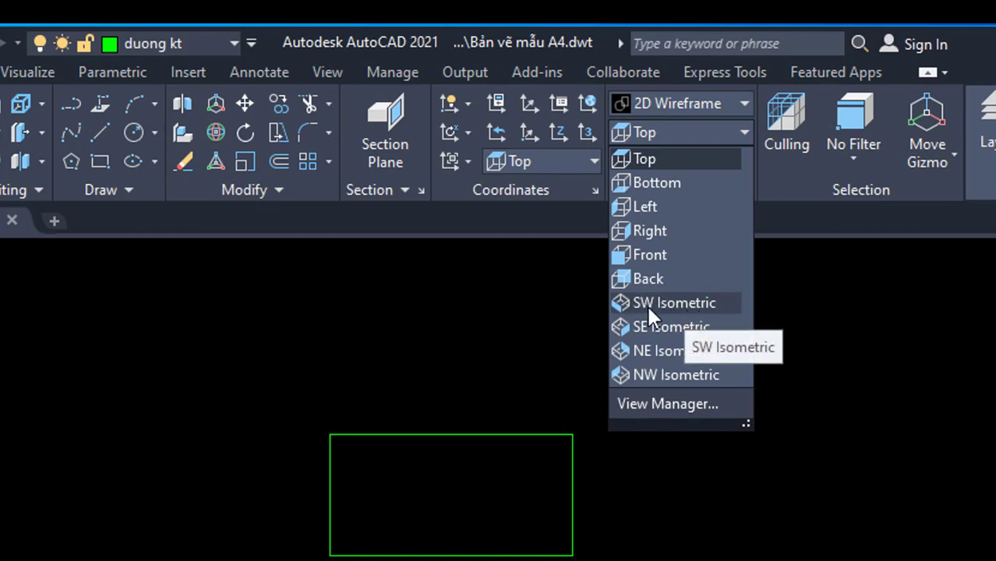
Step: In SW Isometric, extrude the 100 by 50 rectangle 20 units into a box solid
click(688, 304)
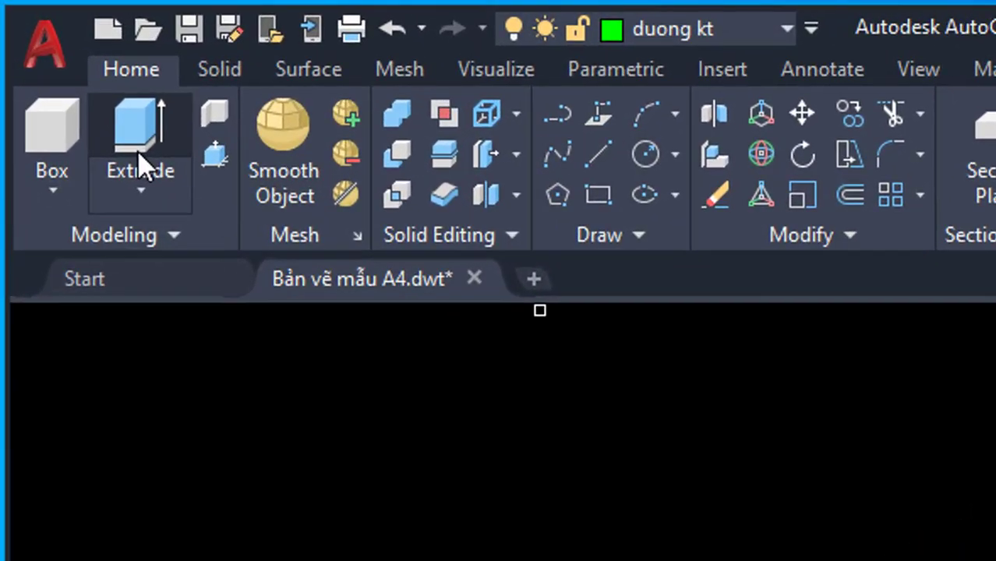
click(73, 84)
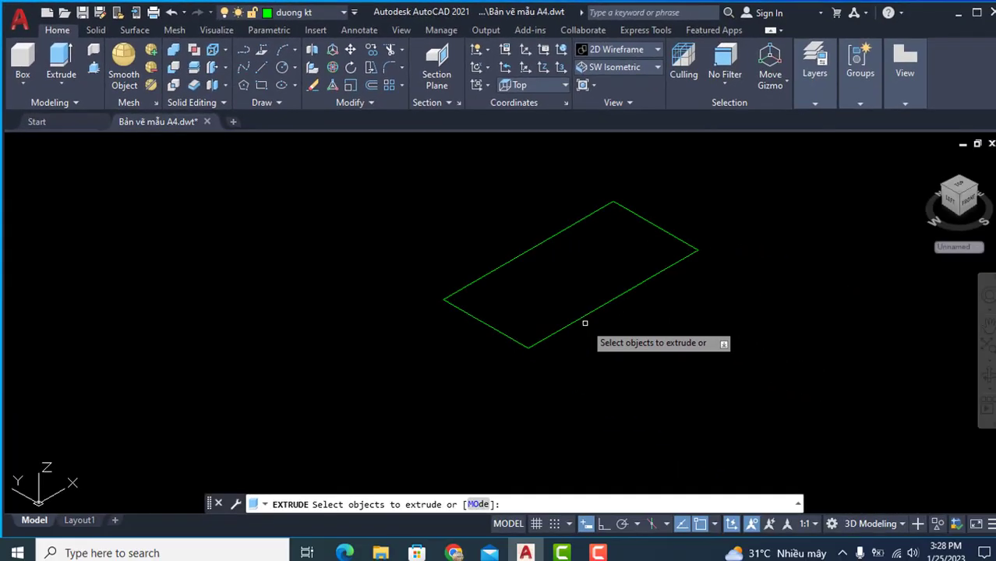
click(584, 317)
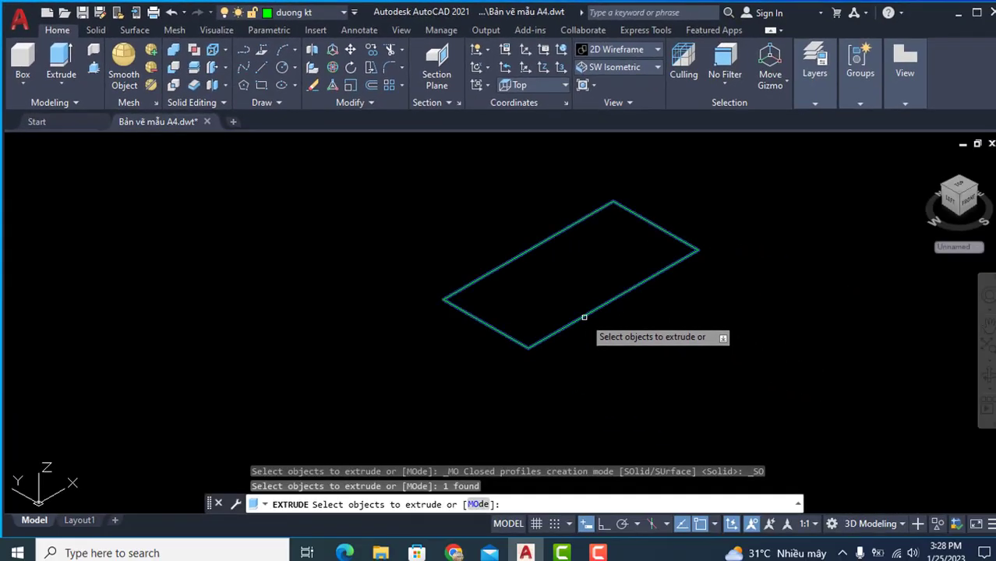
key(Return)
text(20)
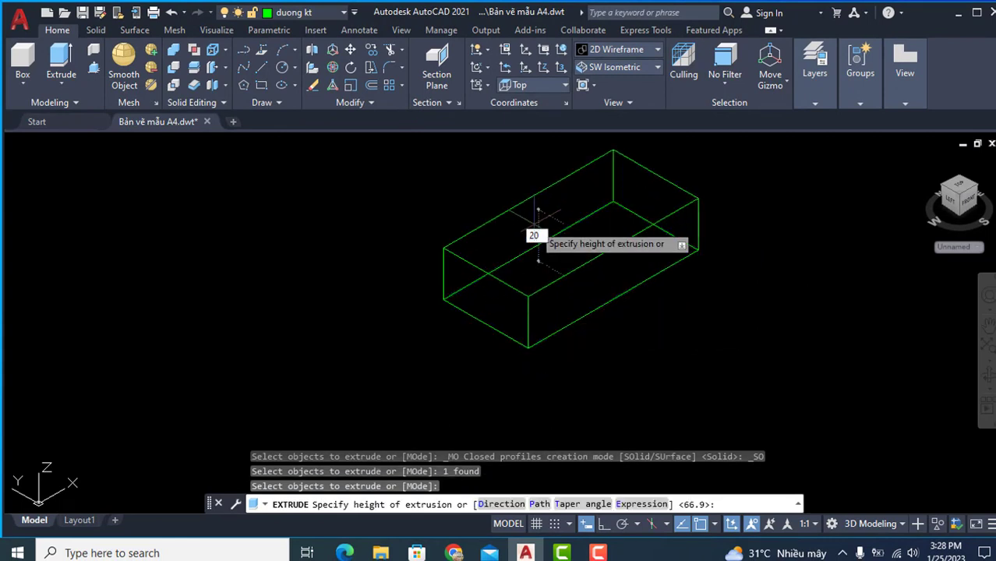
key(Return)
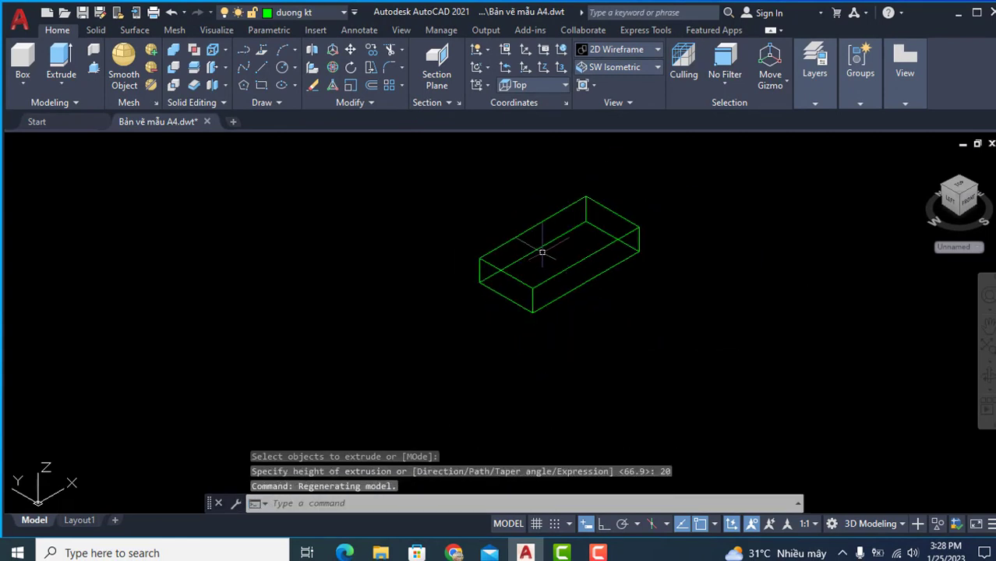
middle_drag(539, 251, 472, 269)
scroll(472, 269, up, 1)
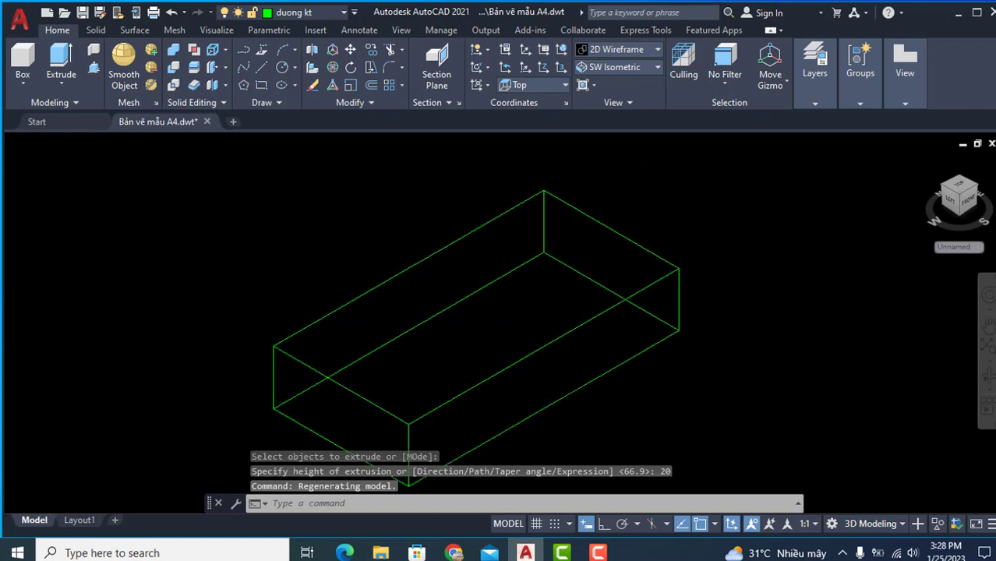
scroll(450, 266, down, 1)
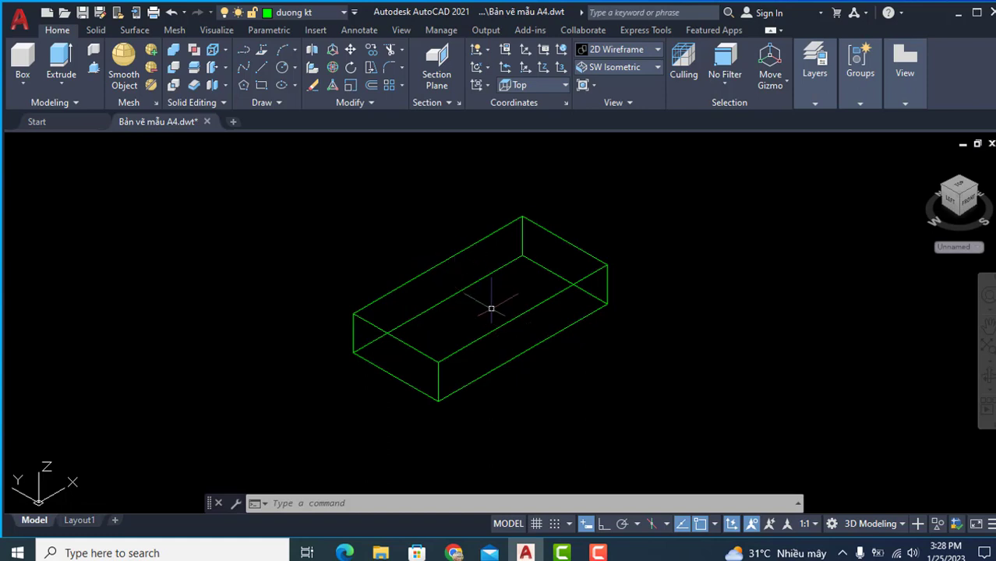
Step: Switch to the Top view, looking straight down on the box
click(634, 68)
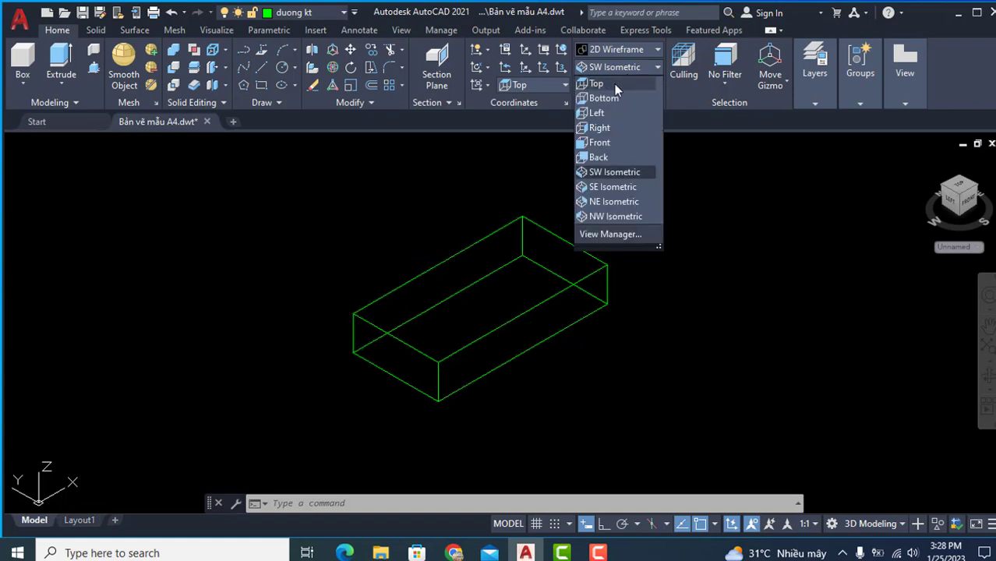
click(614, 83)
scroll(554, 285, up, 2)
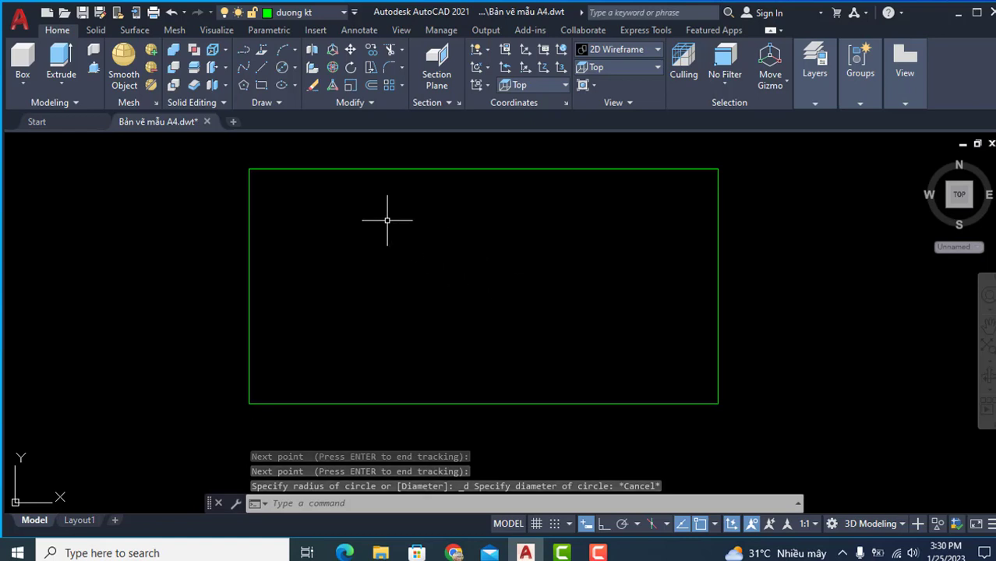
Step: Draw a diameter-30 circle, tracked from the bottom-edge midpoint to the rectangle's centre
click(293, 68)
click(294, 68)
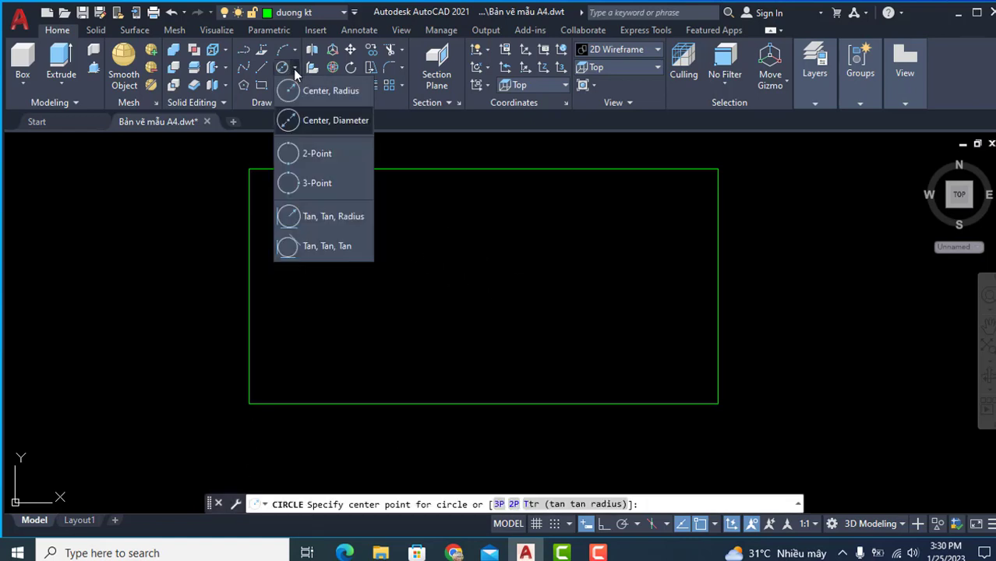
click(345, 122)
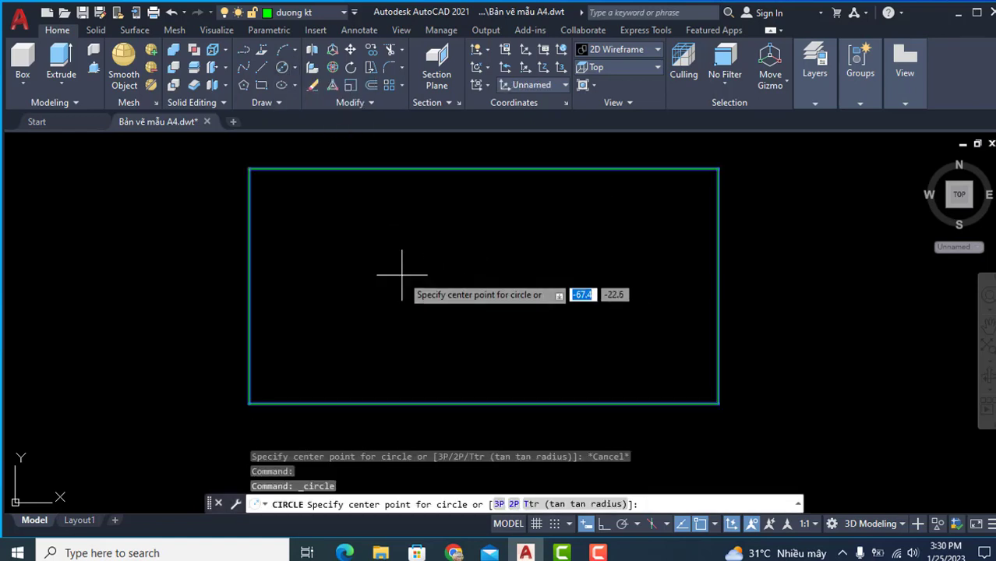
text(tk)
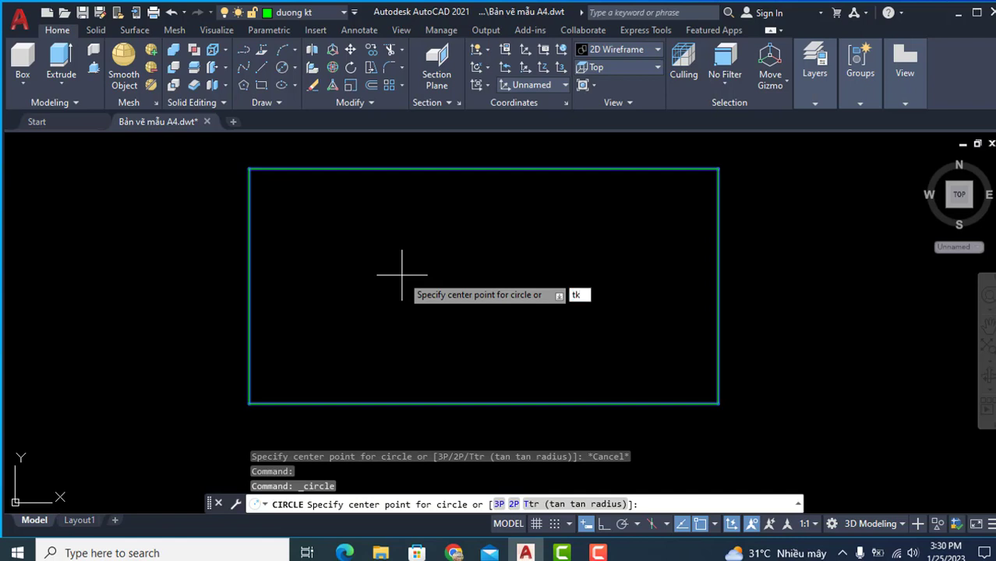
key(Return)
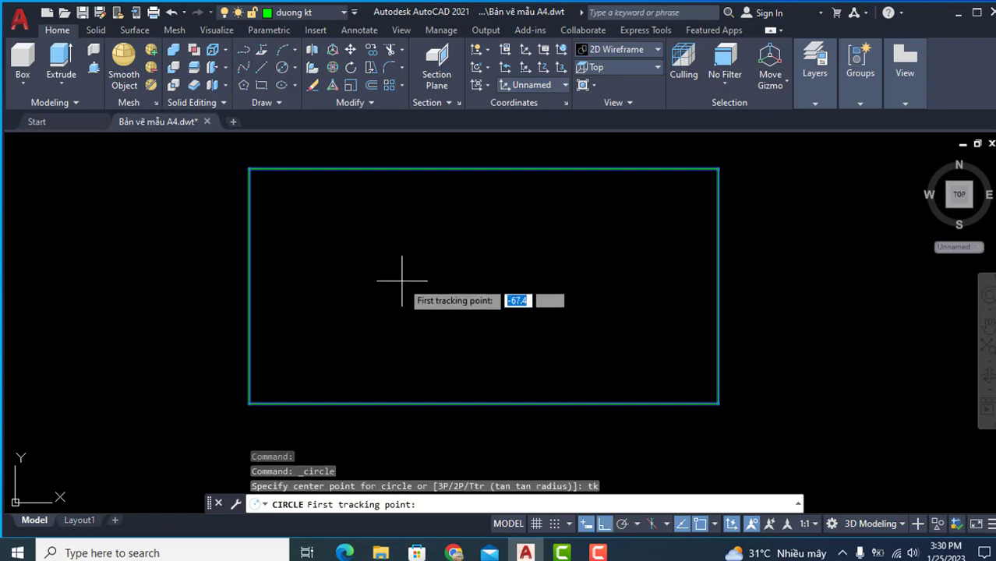
click(484, 404)
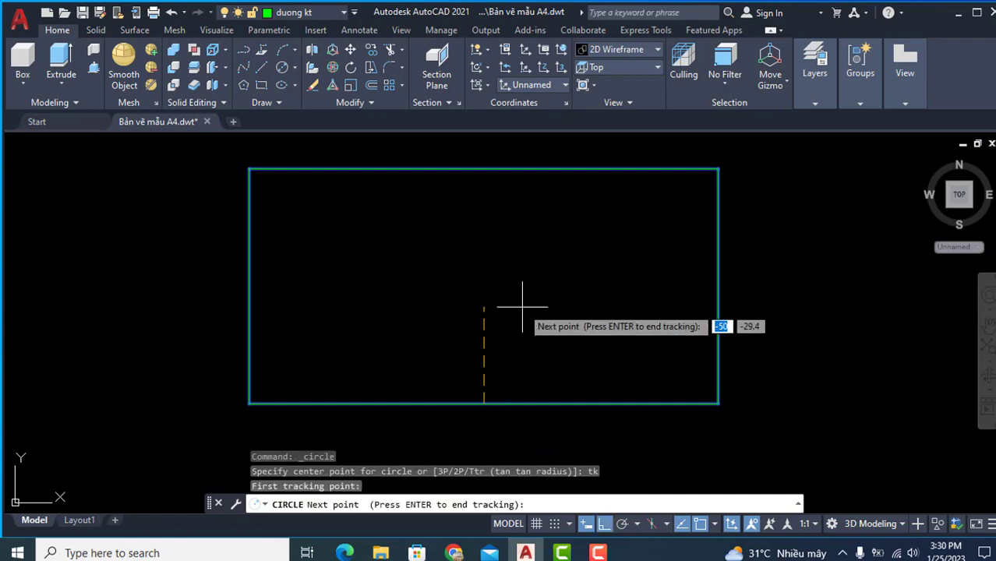
click(718, 285)
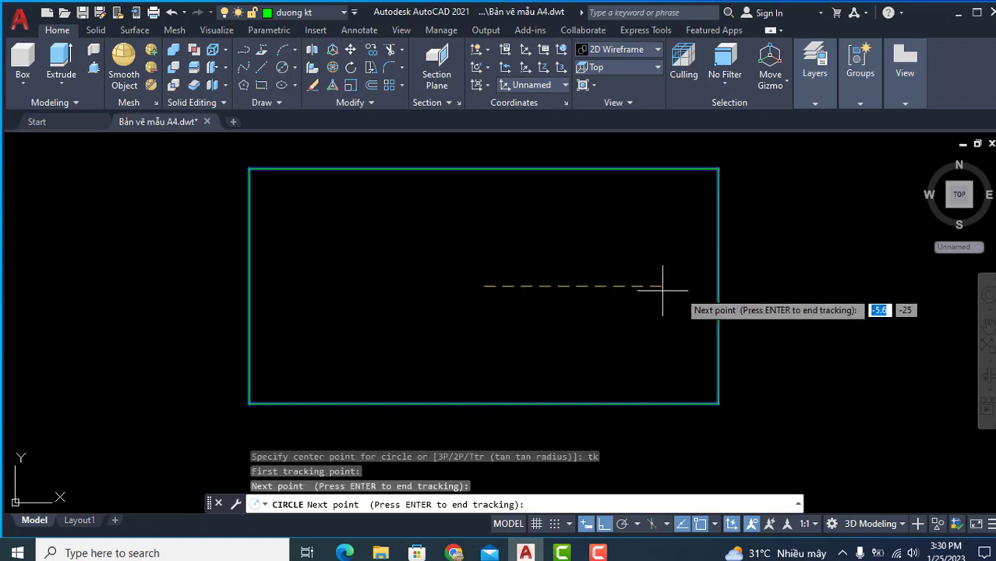
key(Return)
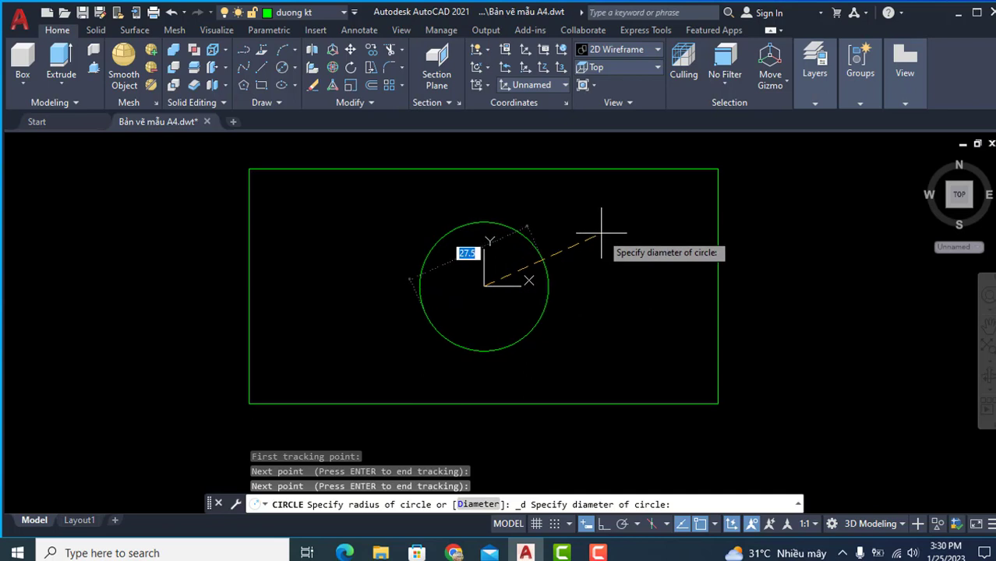
key(Return)
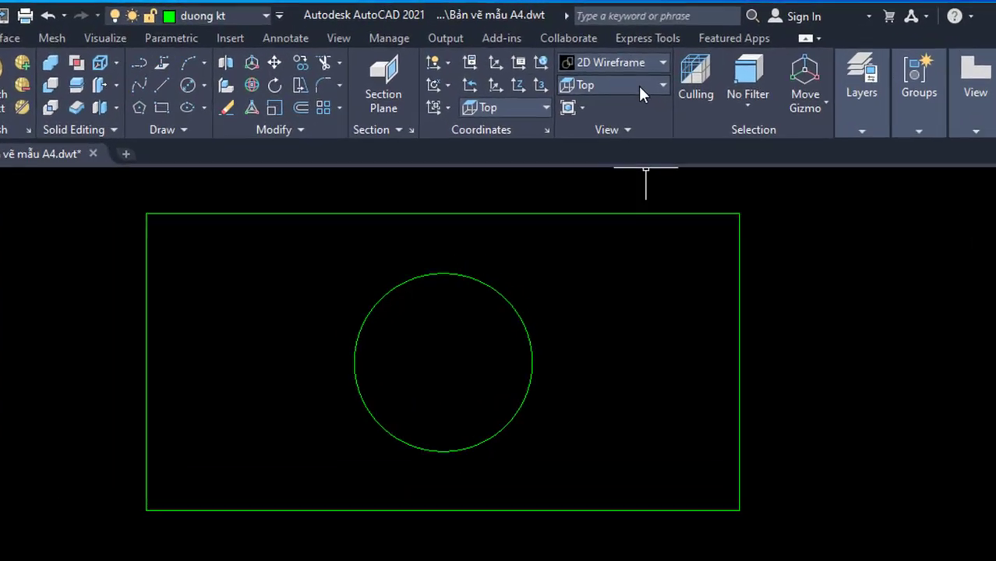
Step: Switch to SW Isometric and orbit to inspect the model in 3D
click(639, 71)
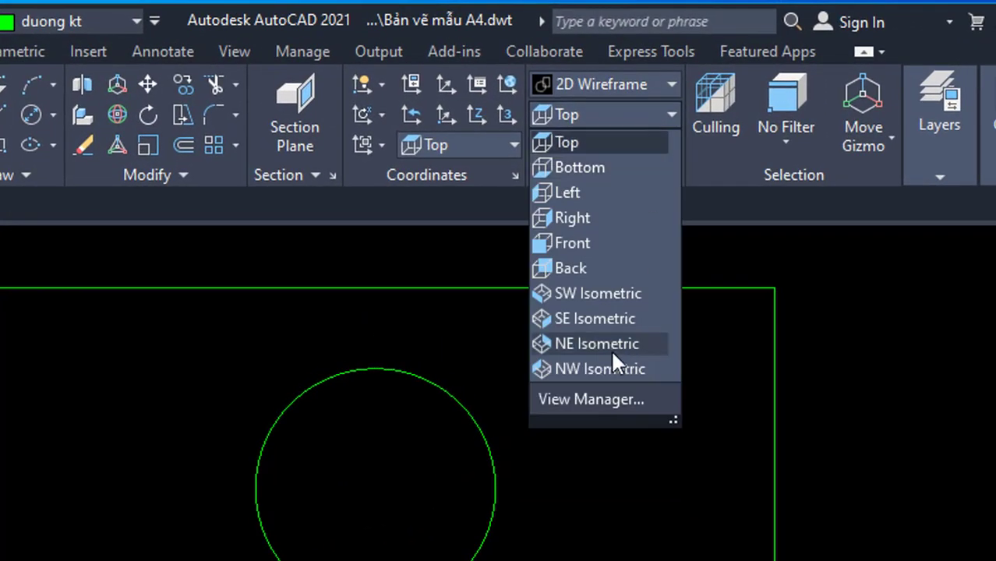
click(599, 296)
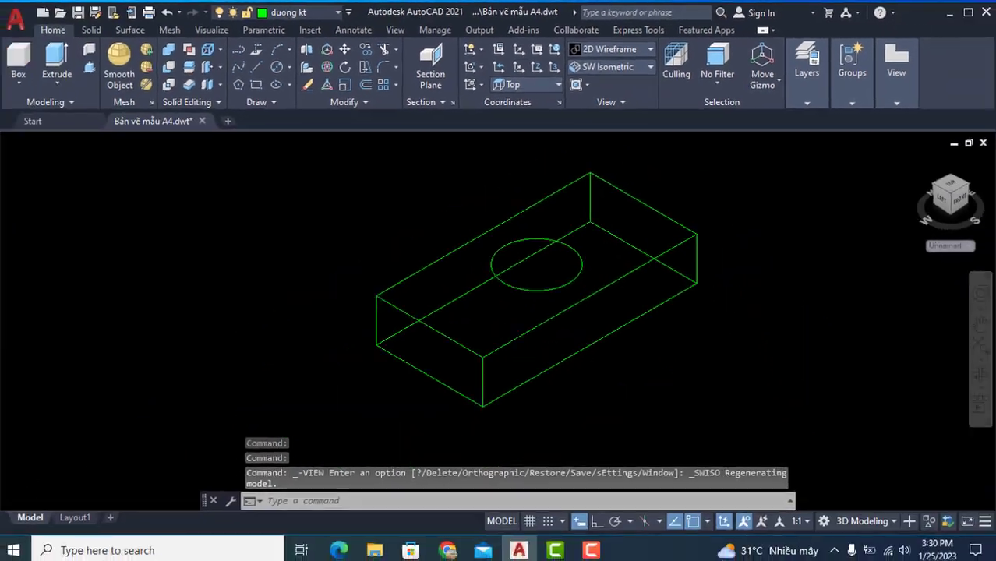
scroll(599, 230, down, 3)
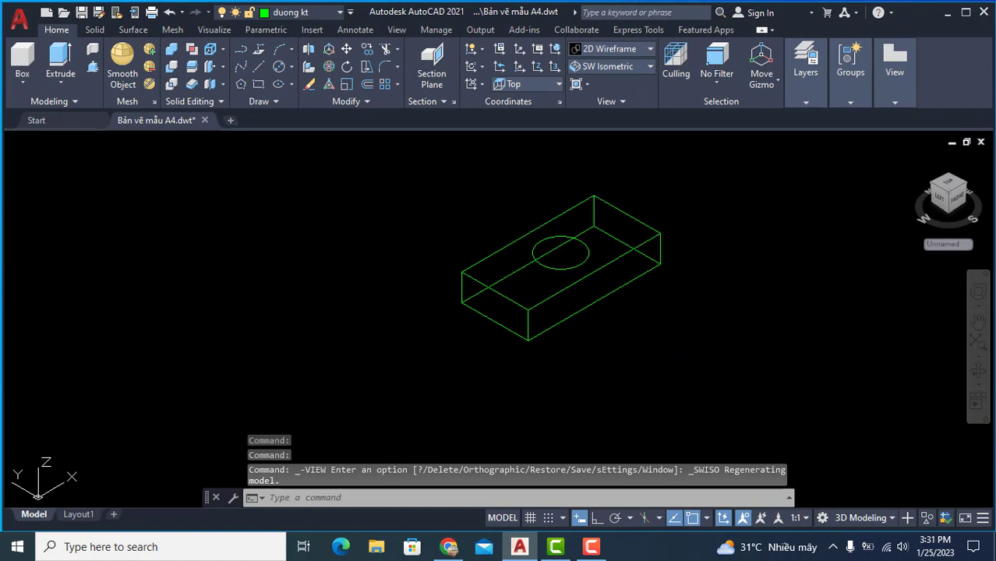
mouse_move(560, 257)
shift+middle_down()
mouse_move(549, 264)
mouse_move(580, 200)
mouse_move(558, 279)
mouse_move(505, 239)
mouse_move(502, 222)
mouse_move(489, 247)
shift+middle_up()
scroll(574, 238, up, 2)
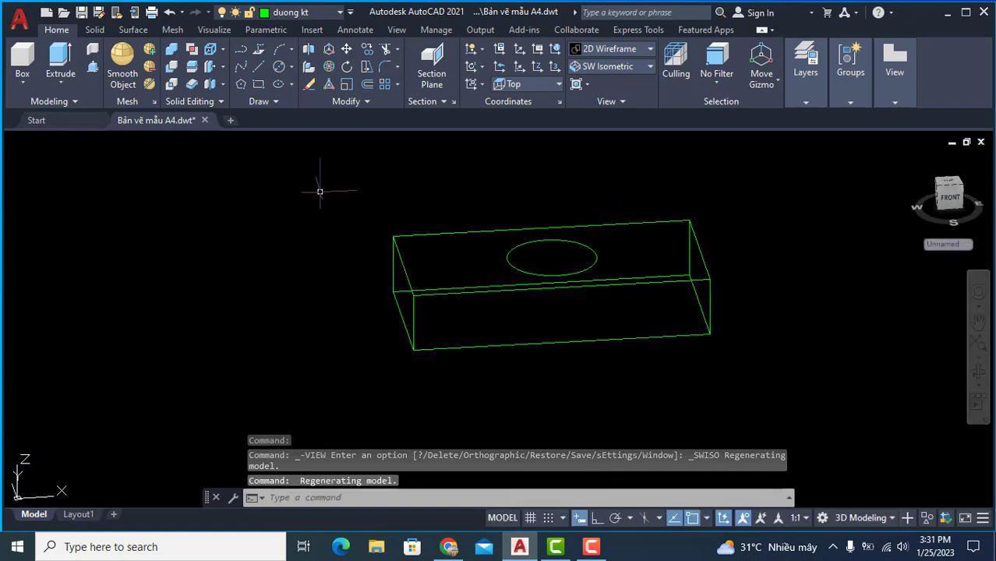
Step: Extrude the 30-diameter circle 25 units into a cylinder on the box
click(60, 62)
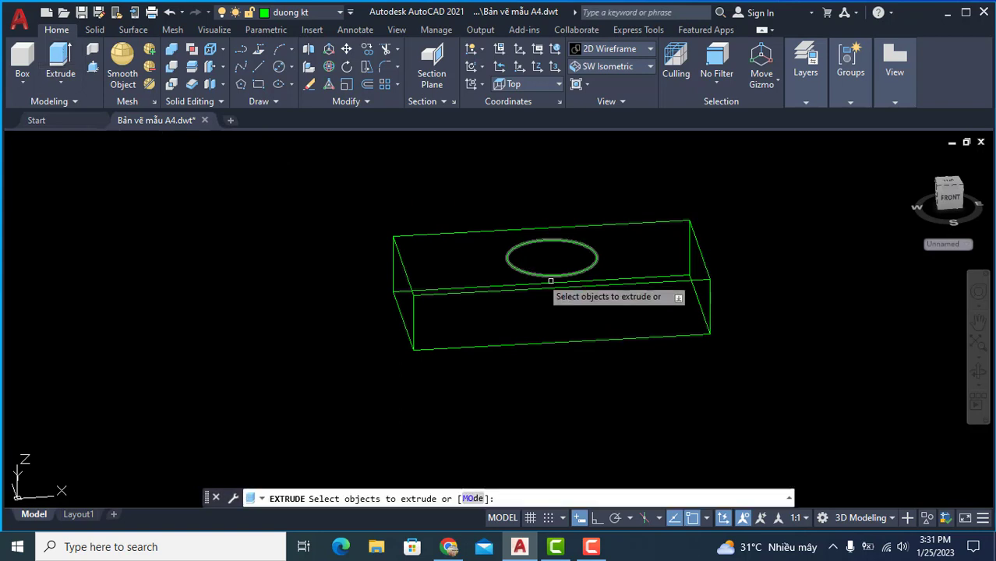
click(522, 270)
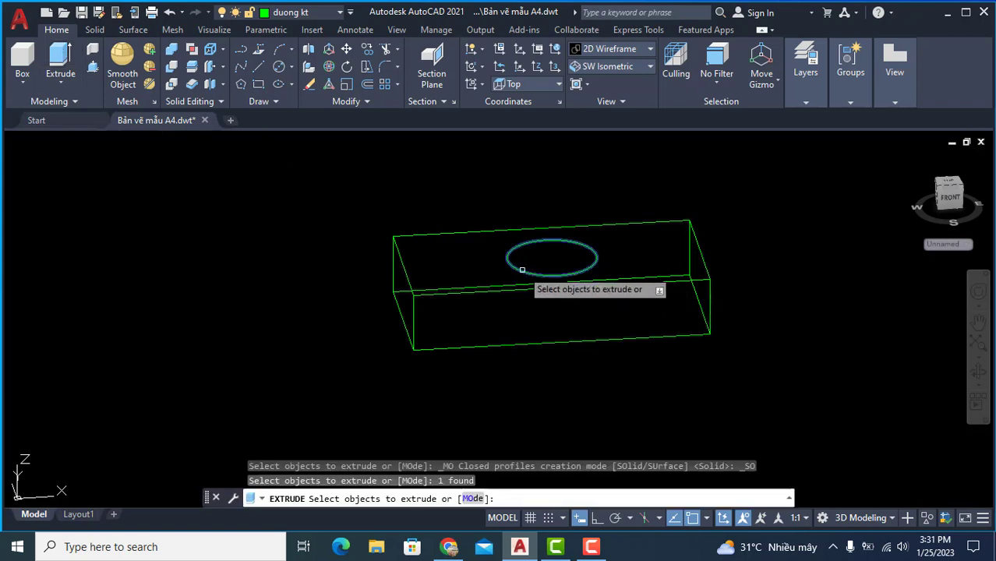
key(Return)
text(25)
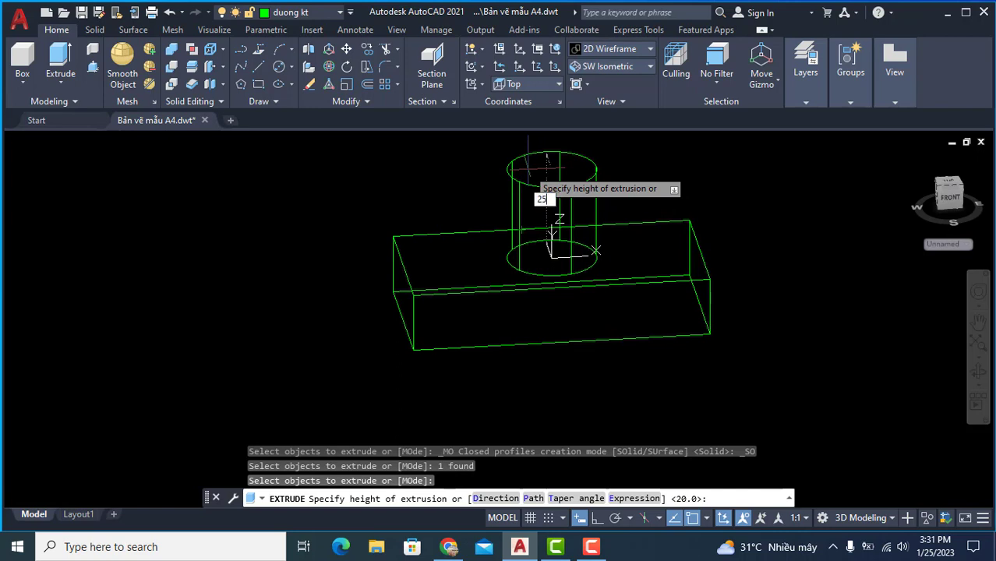
key(Return)
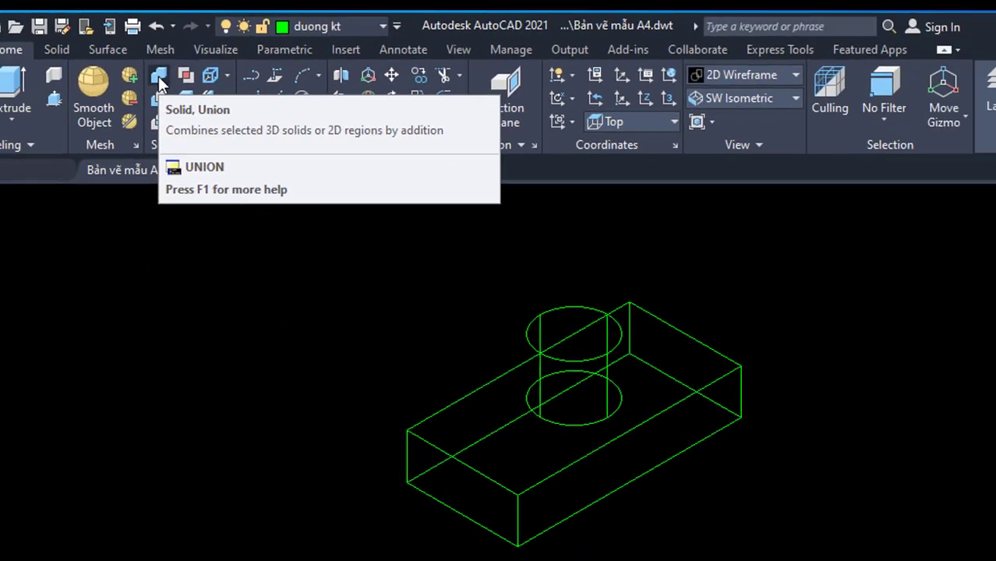
Step: Union the box and the cylinder into one solid, then check and clear the selection
click(165, 61)
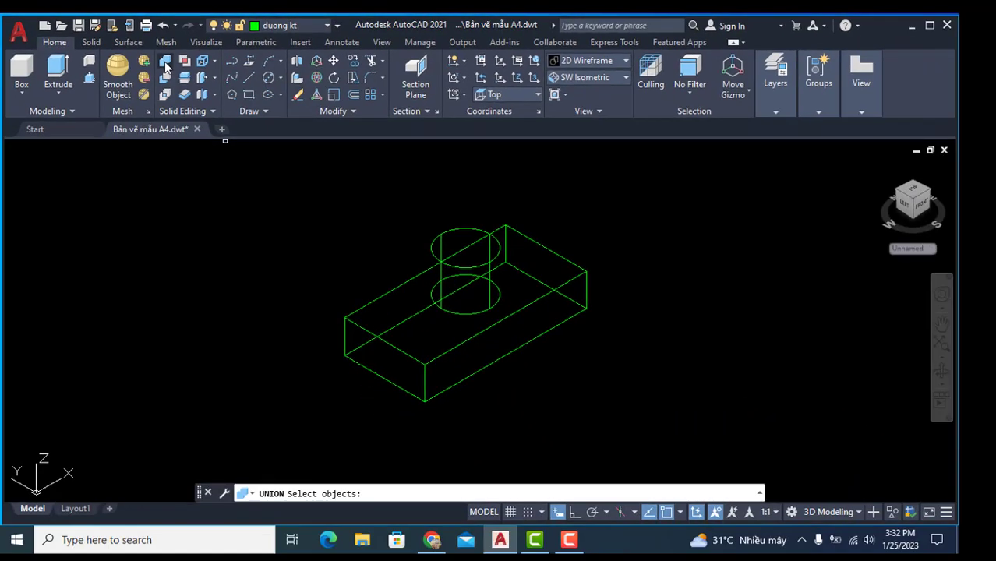
click(381, 338)
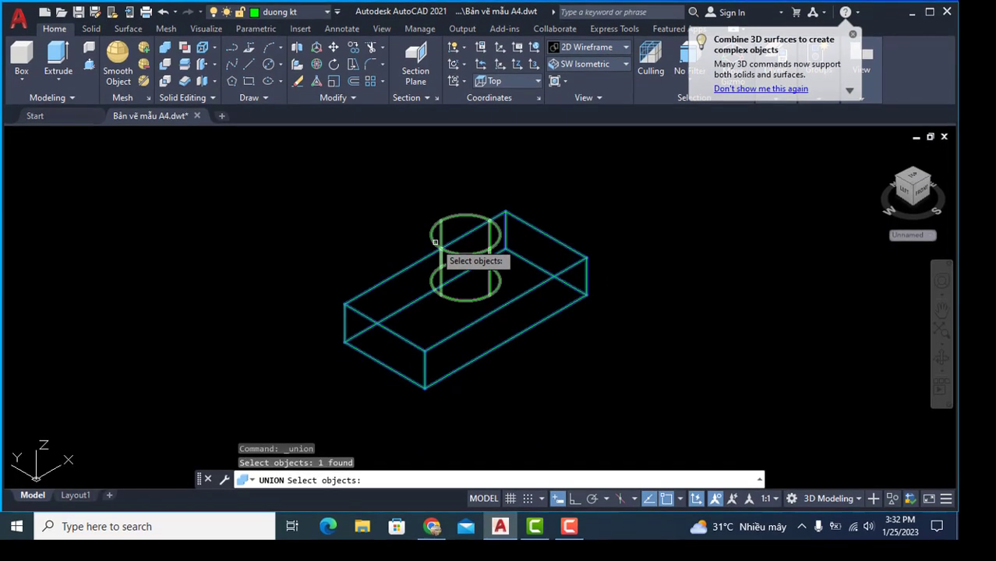
click(441, 257)
key(Return)
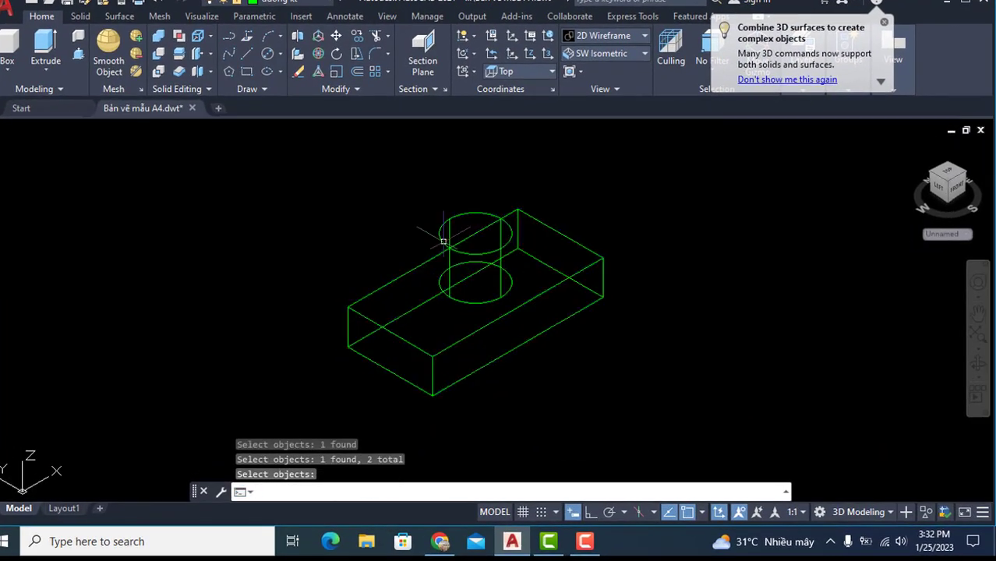
key(Return)
click(518, 306)
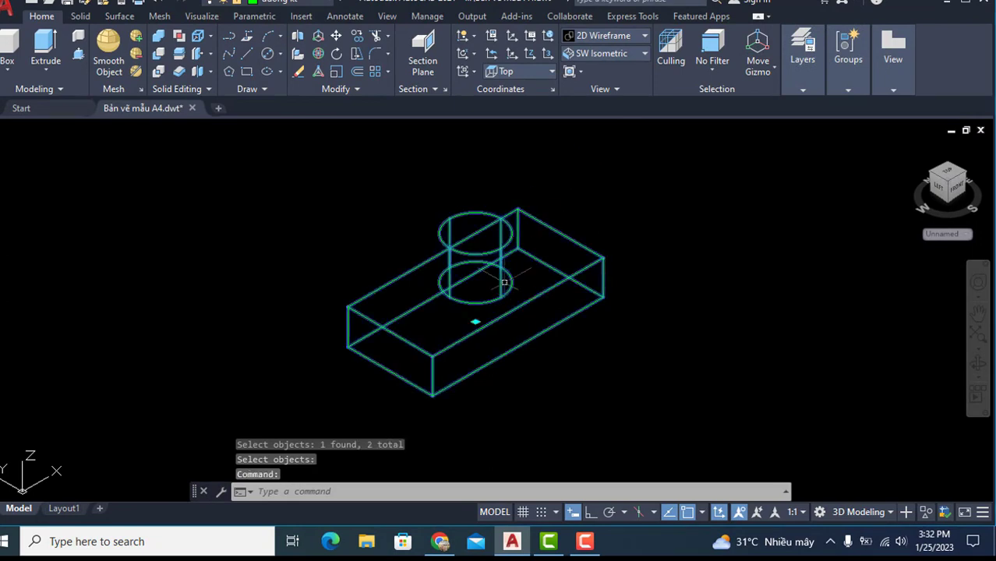
key(Escape)
scroll(484, 219, up, 2)
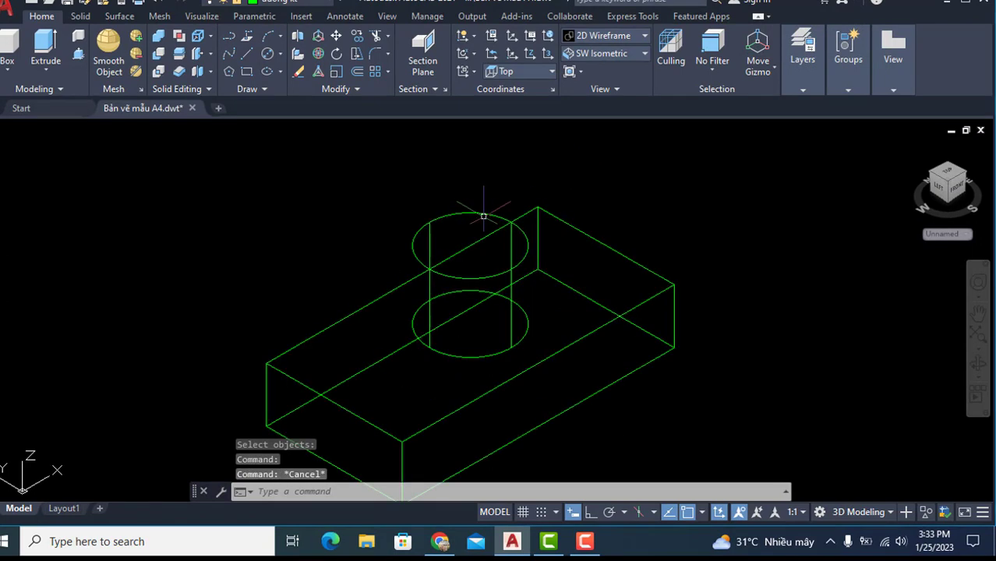
scroll(483, 214, down, 2)
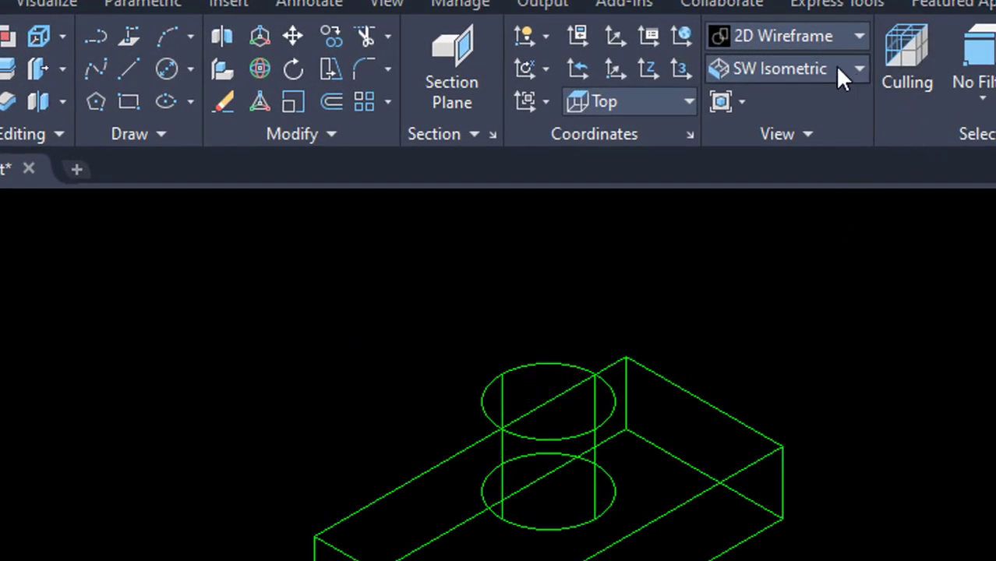
Step: In the Top view, draw a 15 by 15 square beside the part
click(837, 71)
click(776, 102)
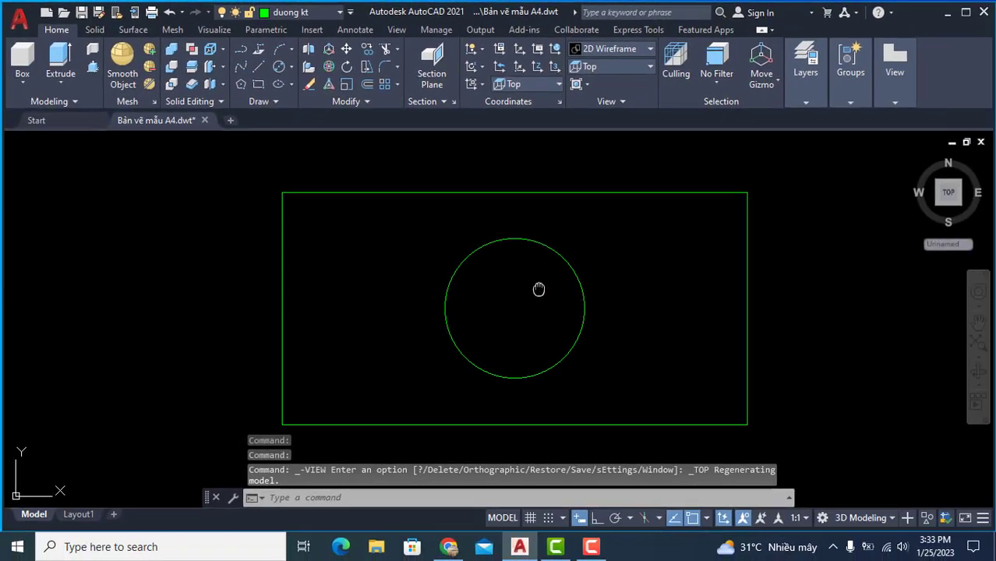
middle_drag(540, 288, 594, 273)
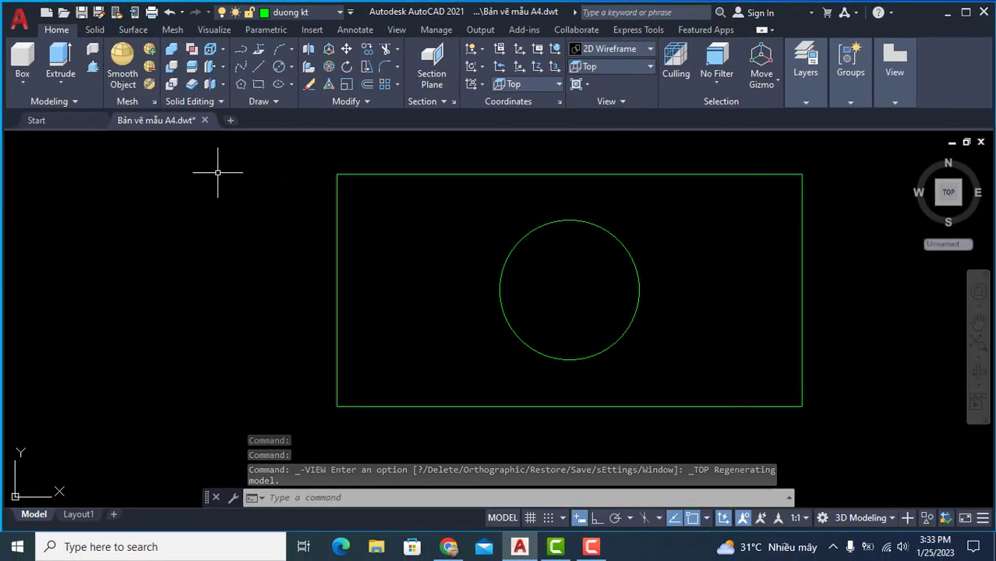
click(252, 88)
click(107, 269)
text(1)
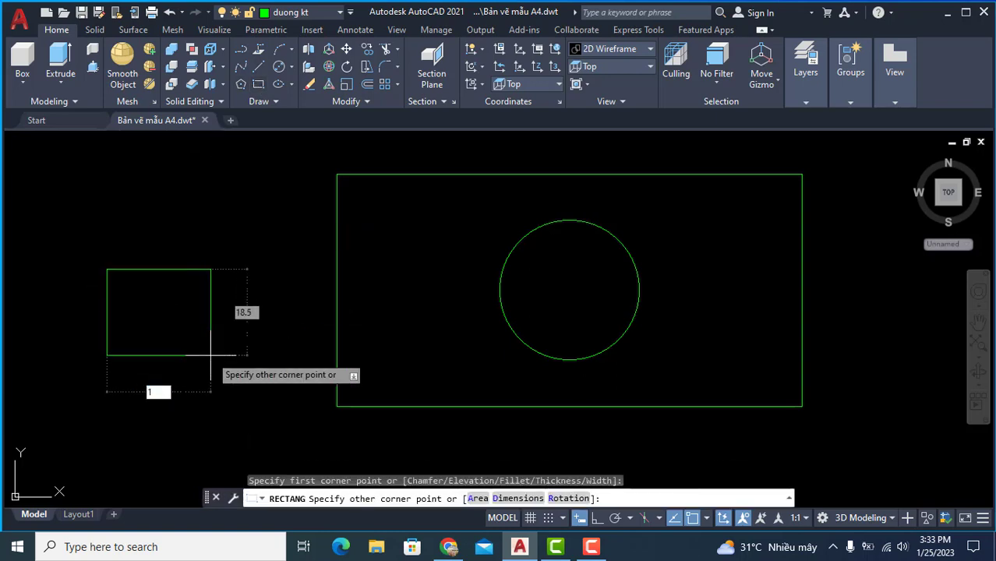
text(5)
key(Tab)
text(15)
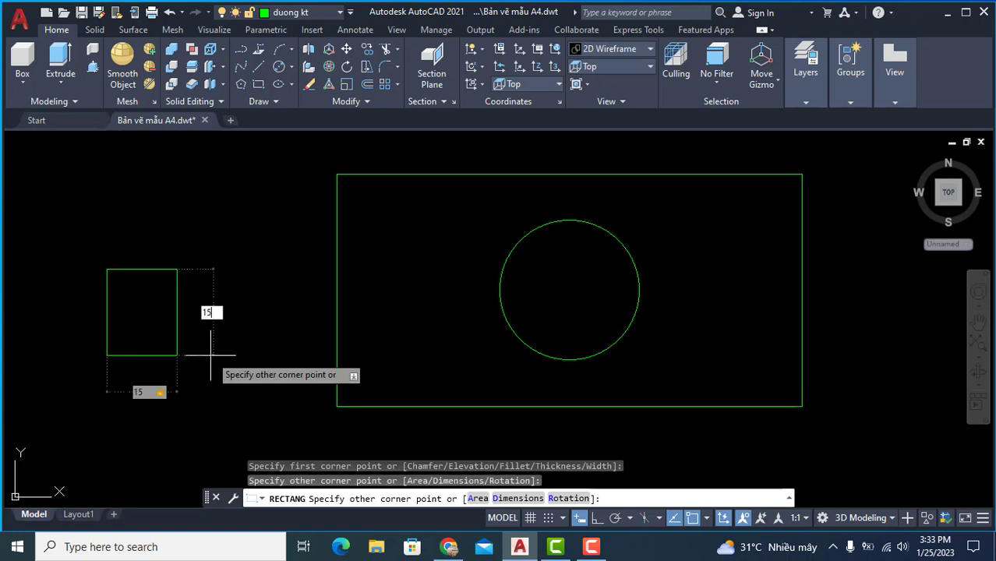
key(Return)
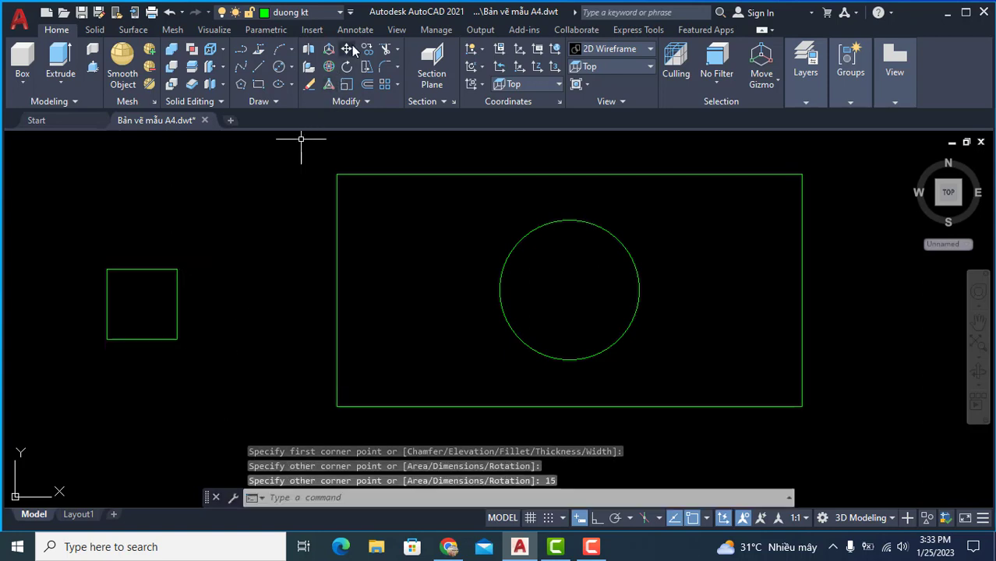
Step: Move the square from its centre to the centre of the 30-diameter circle
click(347, 48)
click(165, 269)
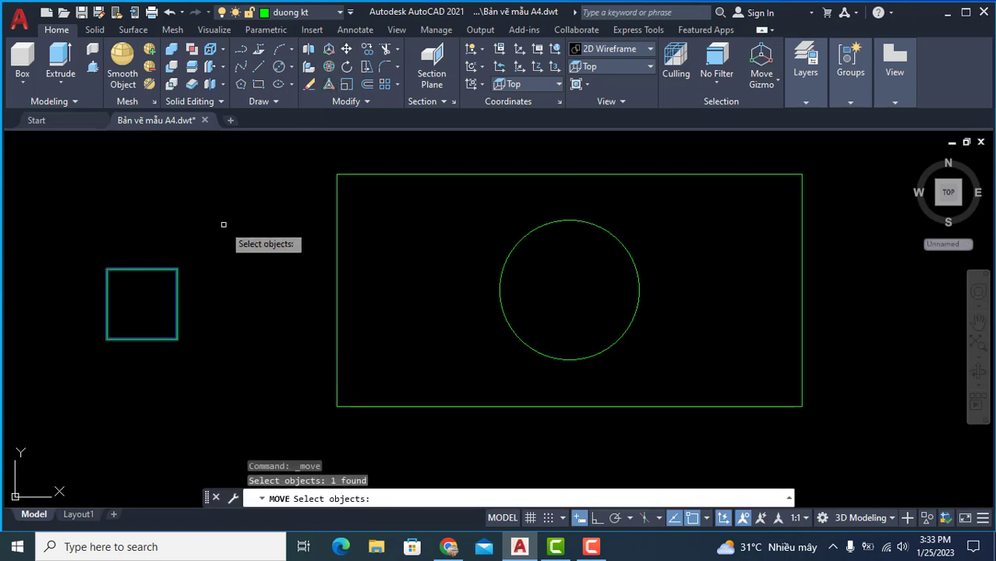
key(Return)
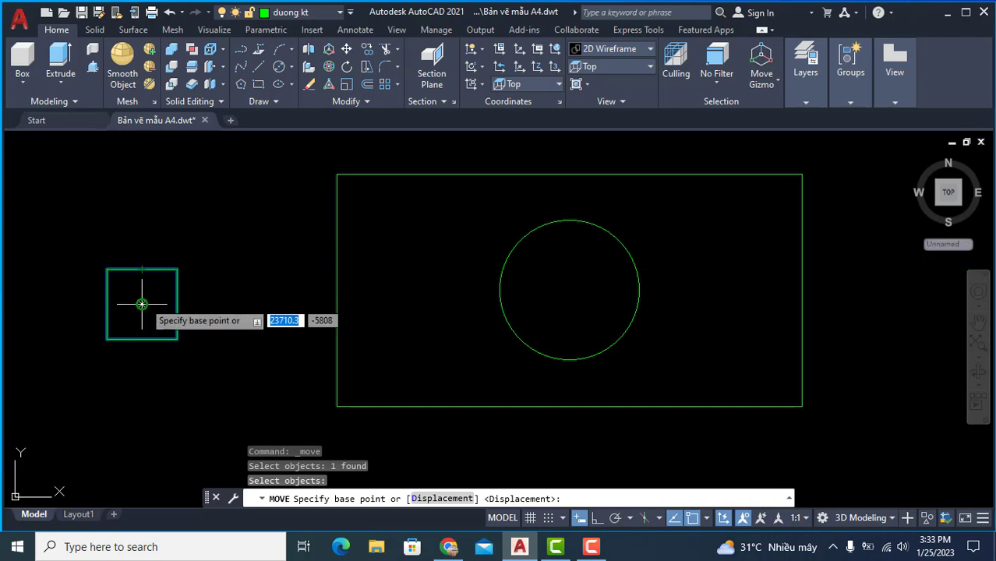
click(142, 304)
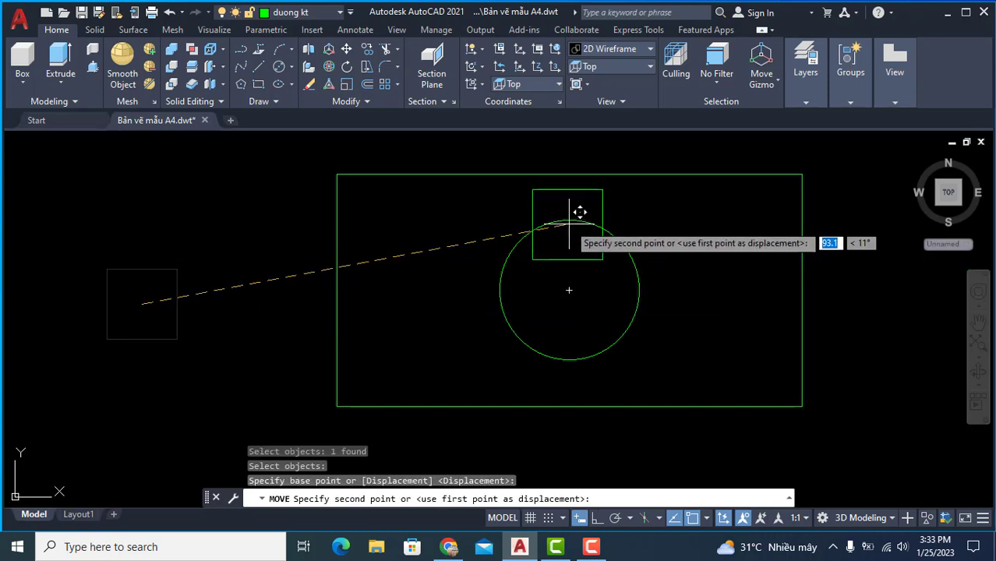
click(569, 290)
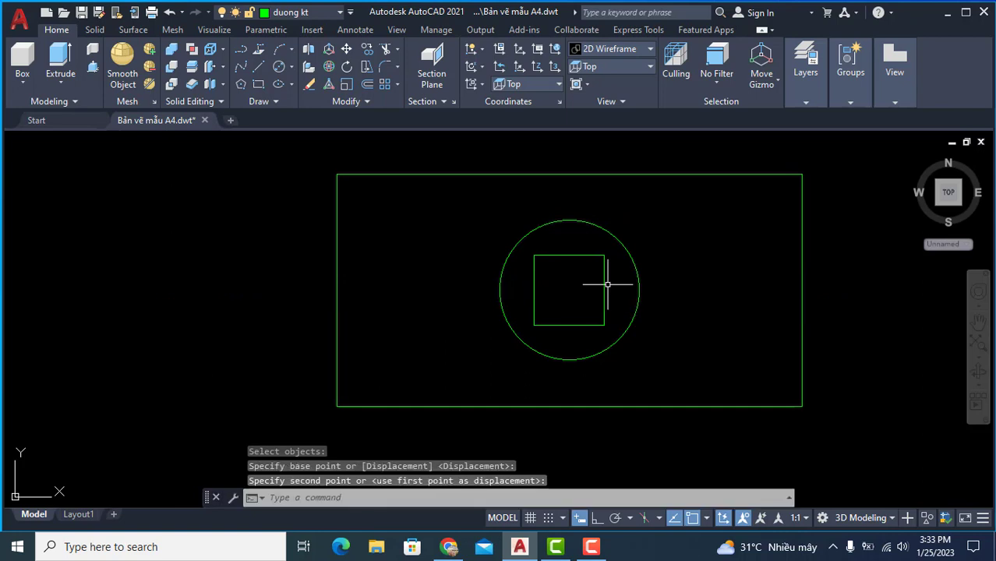
click(605, 65)
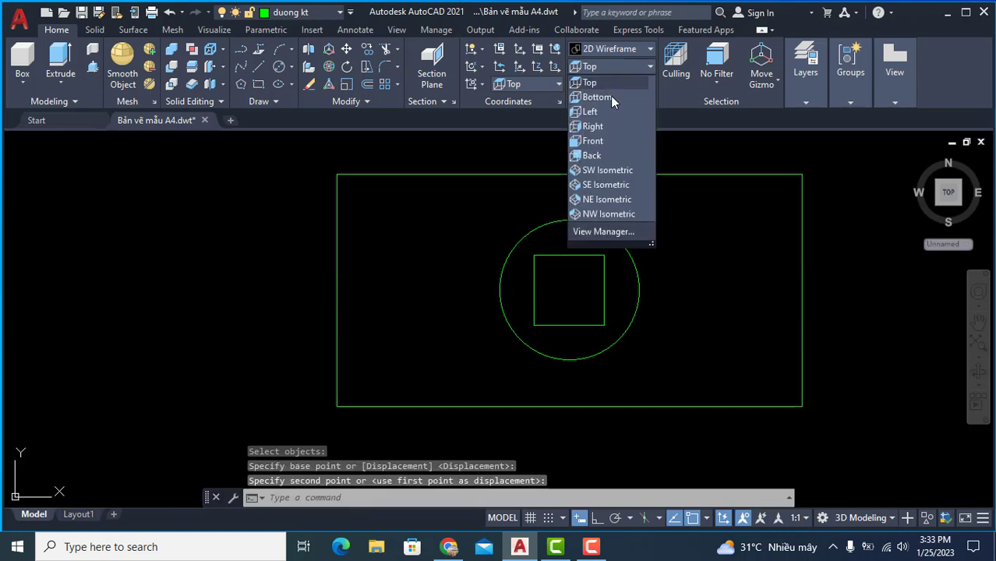
Step: In SW Isometric, move the 15 by 15 square straight up above the cylinder with Ortho on
click(617, 175)
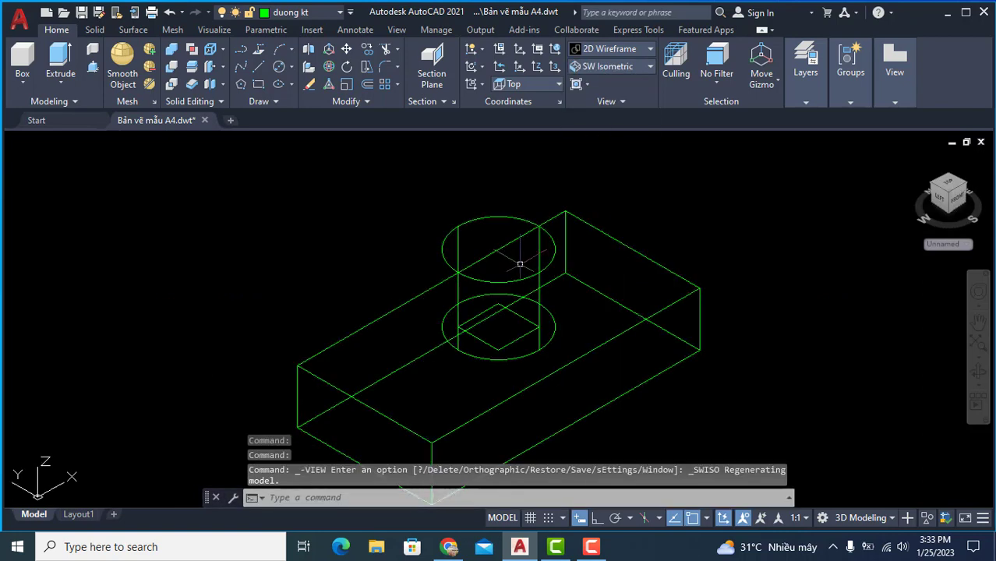
mouse_move(512, 271)
shift+middle_down()
mouse_move(531, 224)
mouse_move(493, 253)
mouse_move(471, 245)
shift+middle_up()
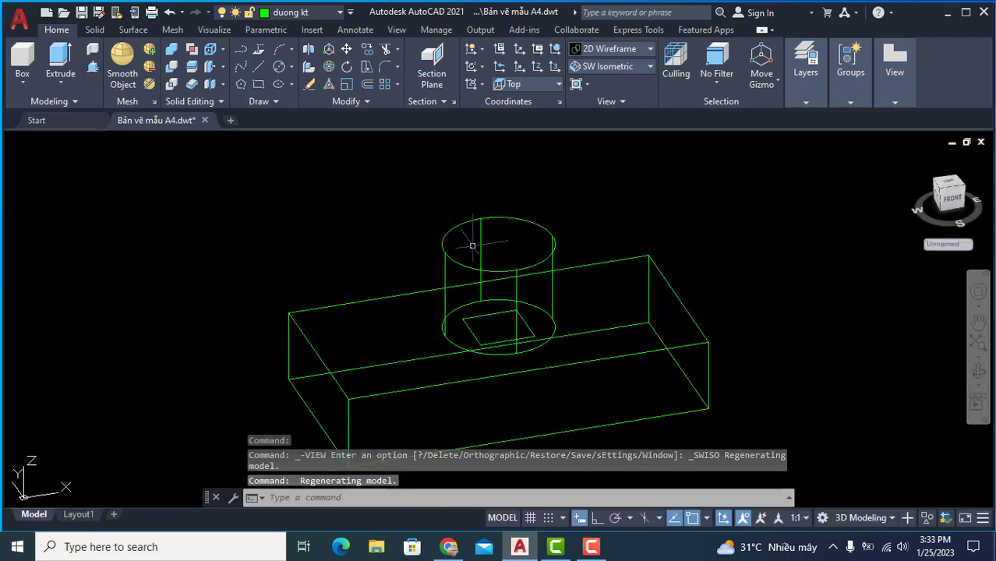
click(348, 46)
click(529, 329)
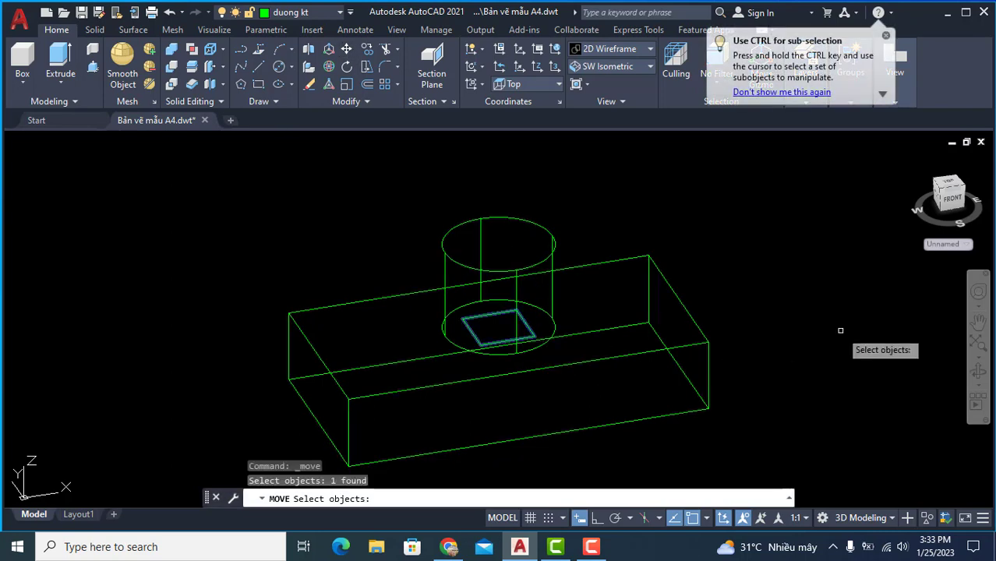
key(Return)
click(837, 328)
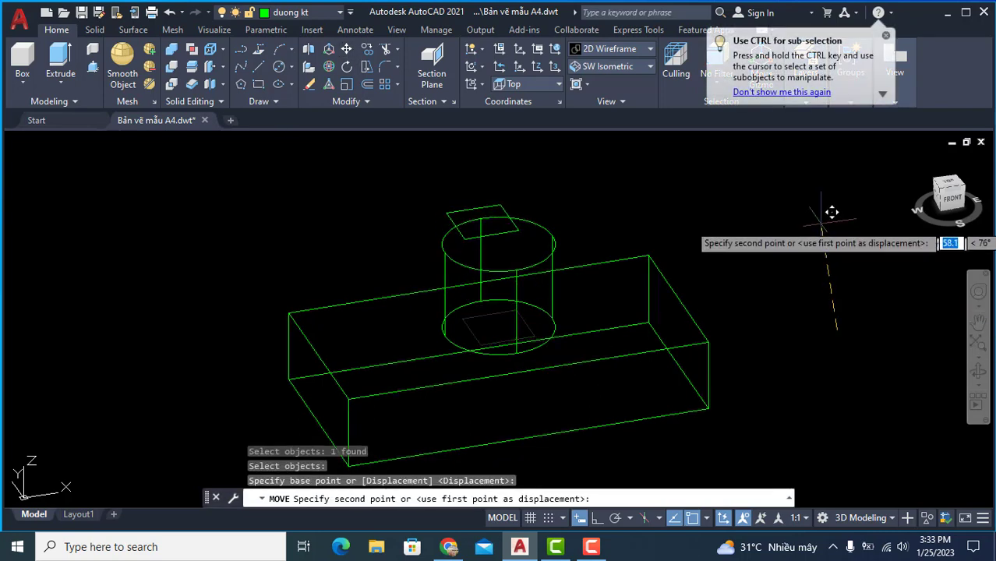
key(F8)
click(820, 196)
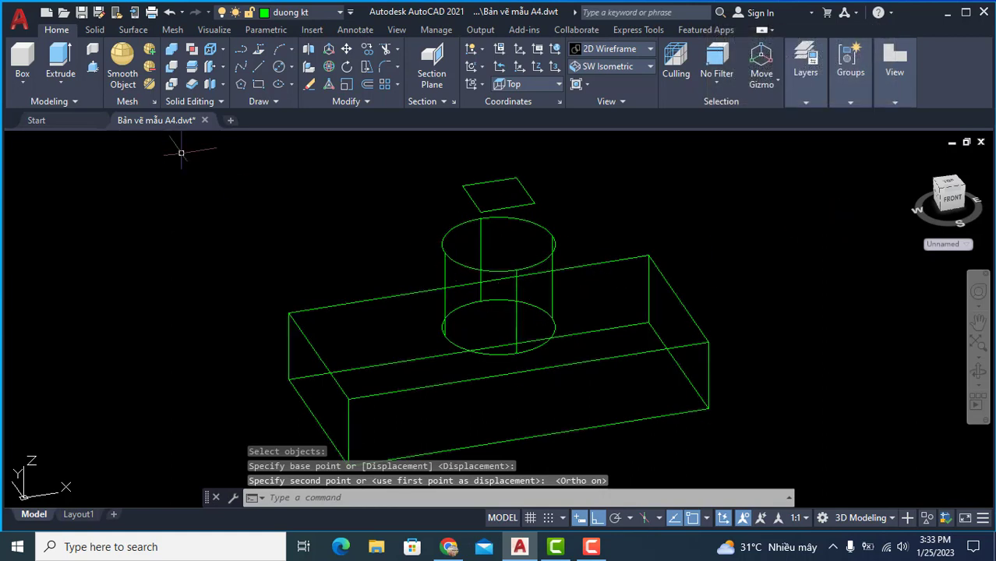
Step: Extrude the 15 by 15 square downward into a column passing through the block
click(60, 63)
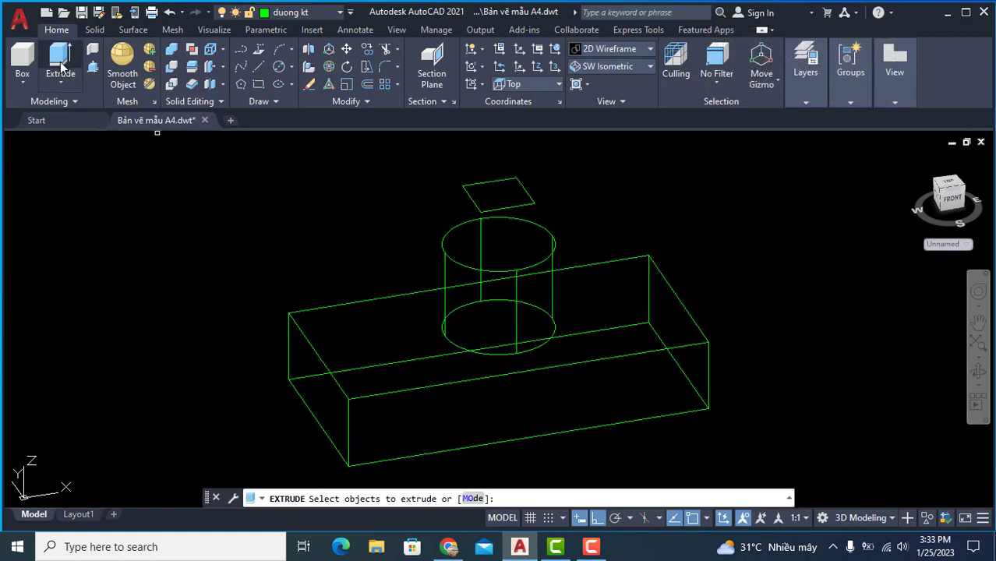
click(472, 194)
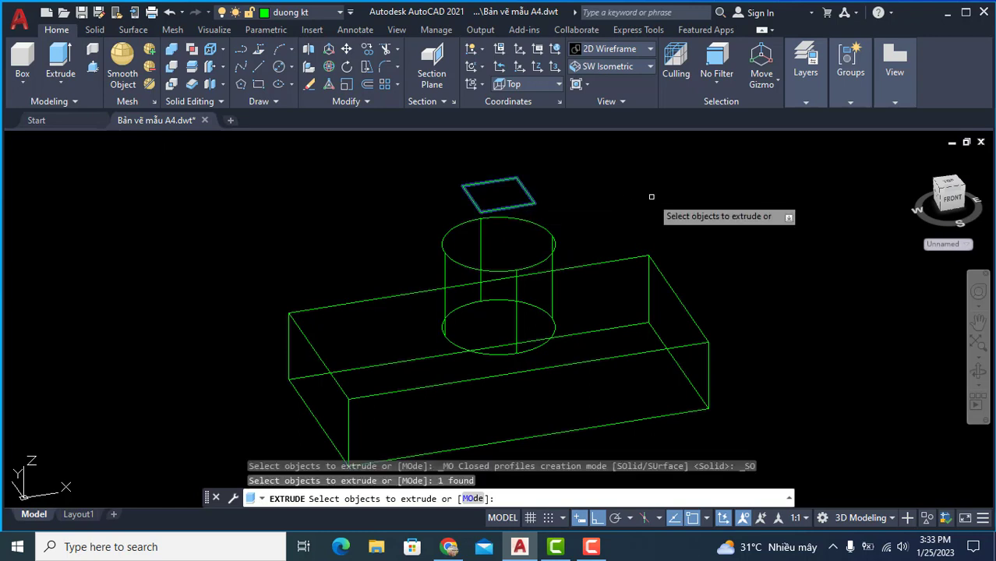
key(Return)
middle_drag(648, 430, 649, 366)
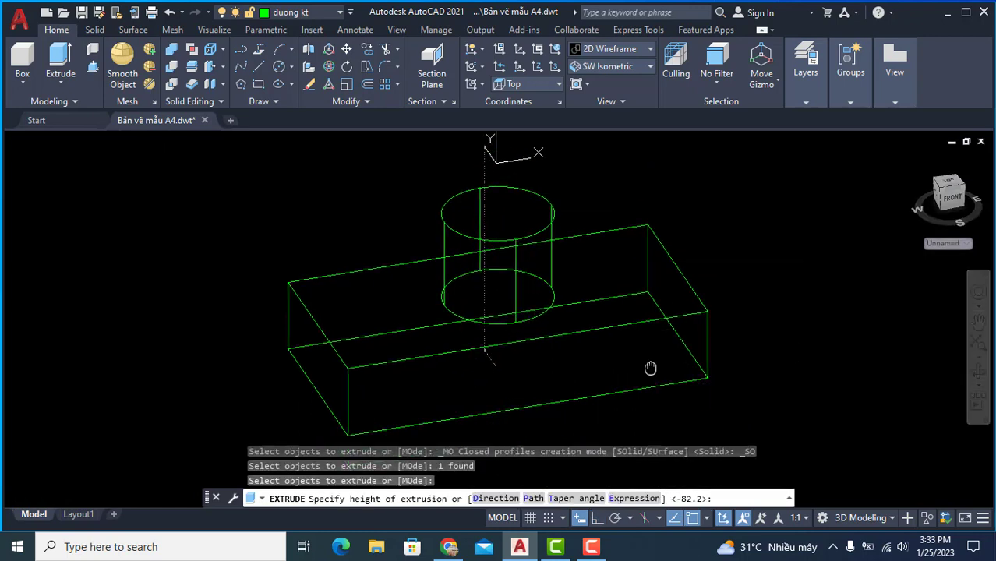
click(663, 403)
scroll(651, 374, down, 1)
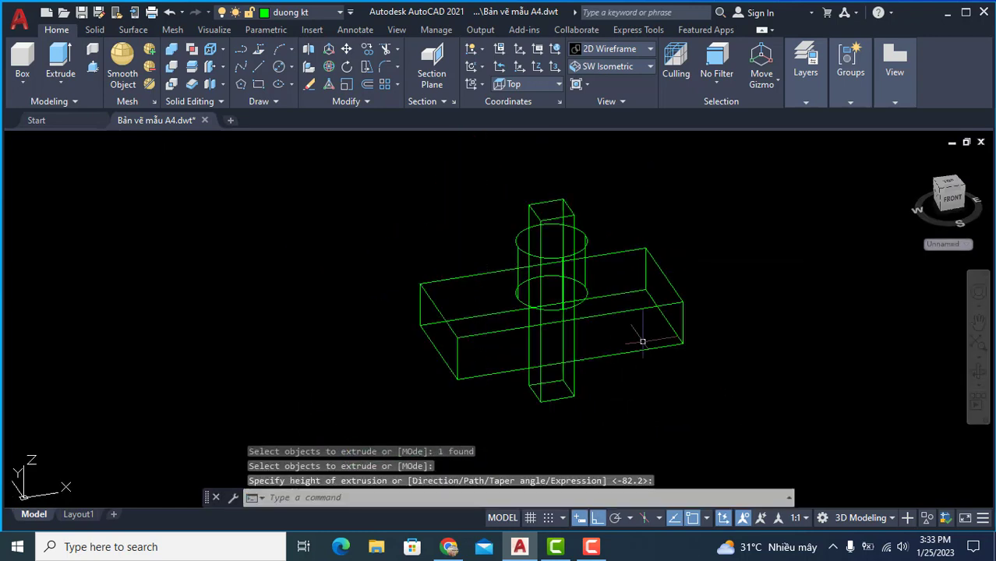
scroll(640, 341, down, 2)
scroll(616, 312, up, 3)
middle_drag(600, 278, 577, 243)
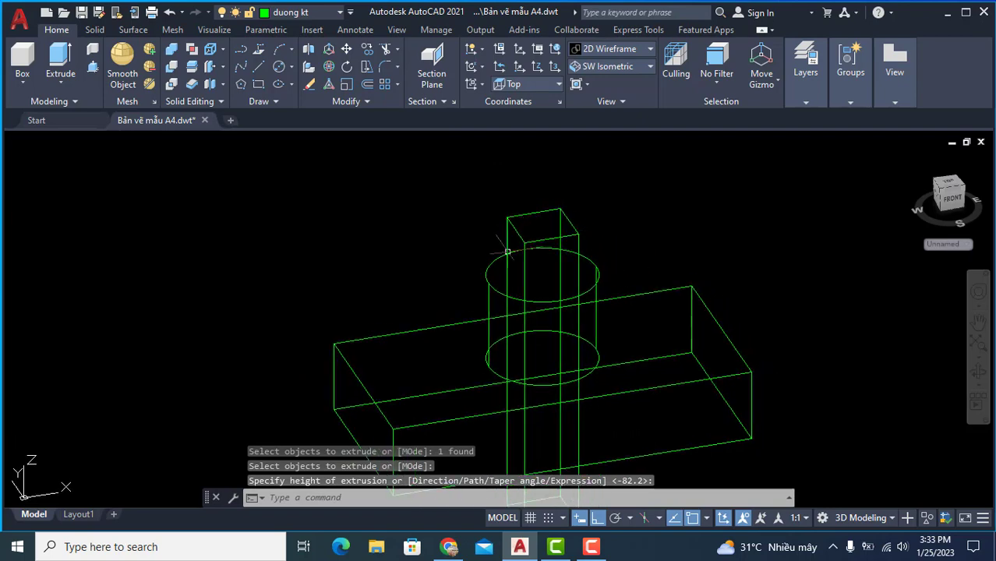
scroll(554, 261, down, 1)
scroll(544, 268, down, 1)
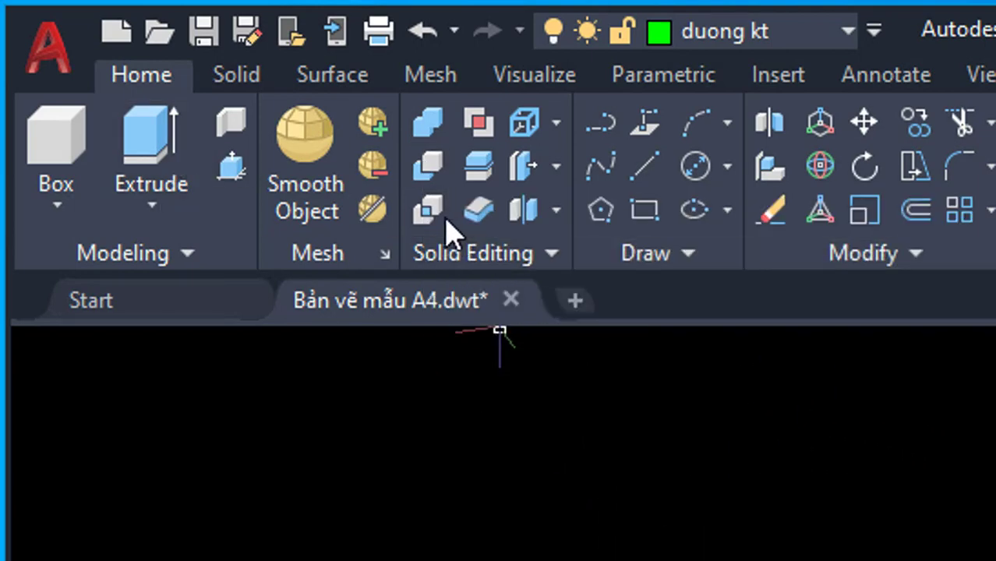
Step: Subtract the square column from the solid, leaving a square hole through cylinder and box
click(428, 168)
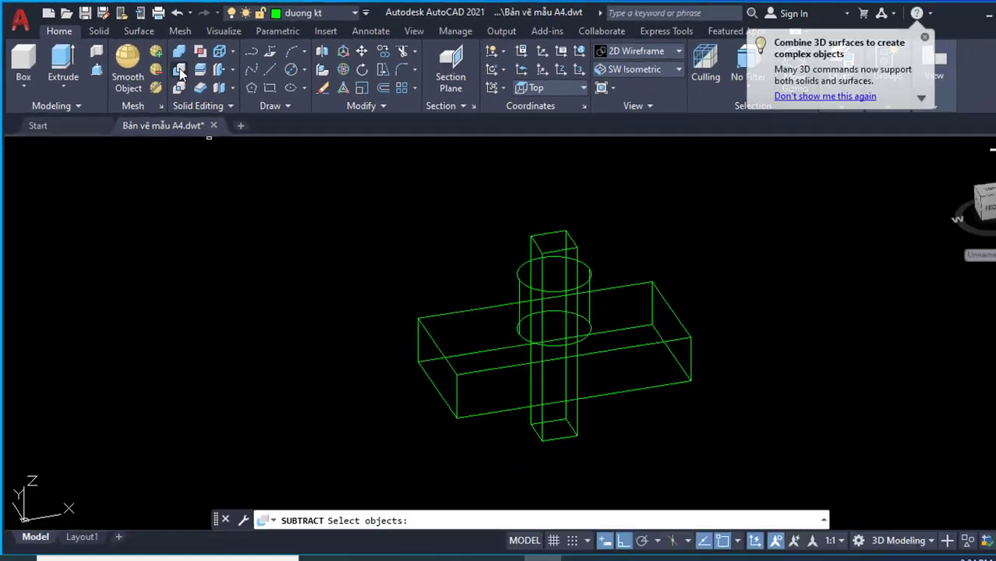
click(424, 335)
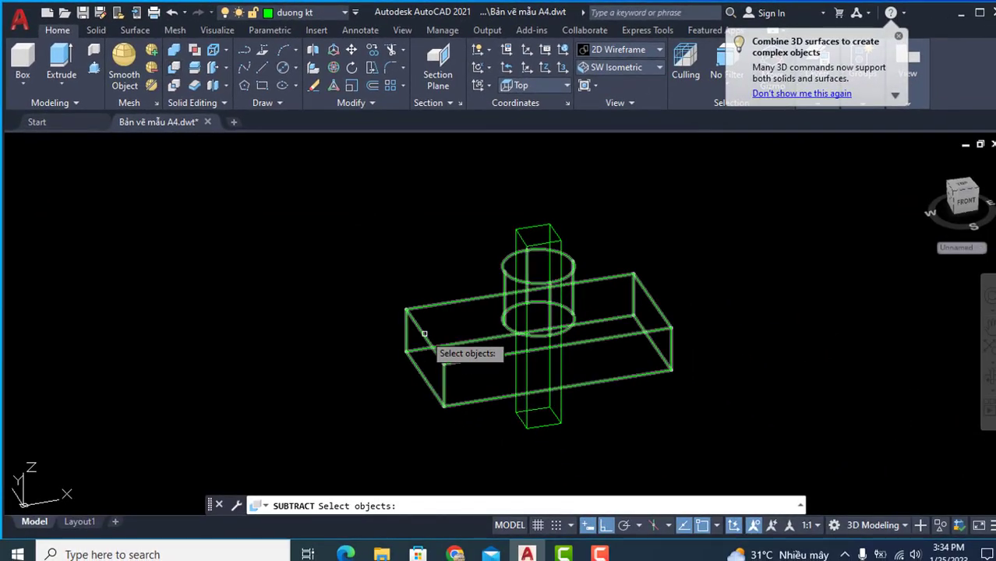
click(424, 334)
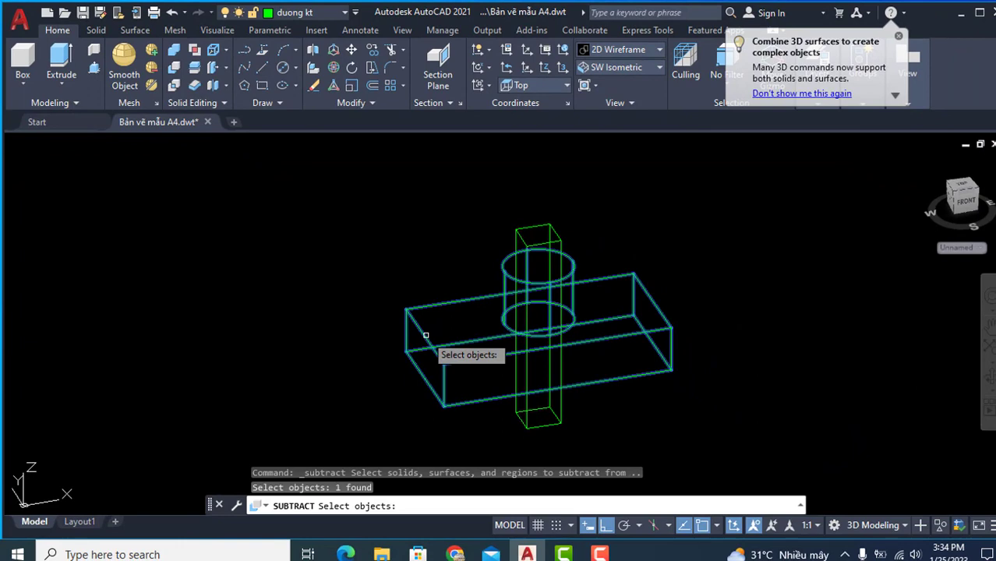
key(Return)
click(519, 229)
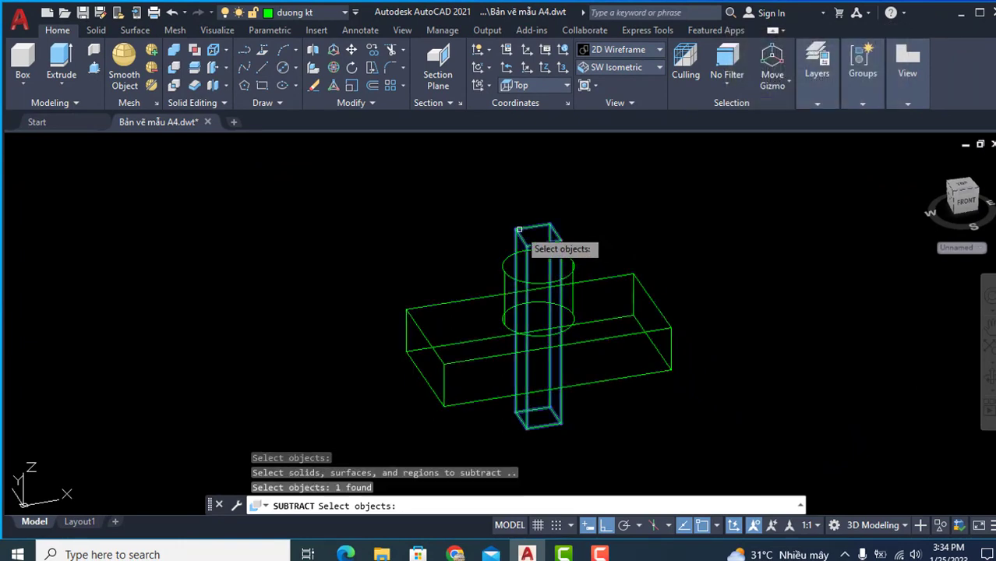
key(Return)
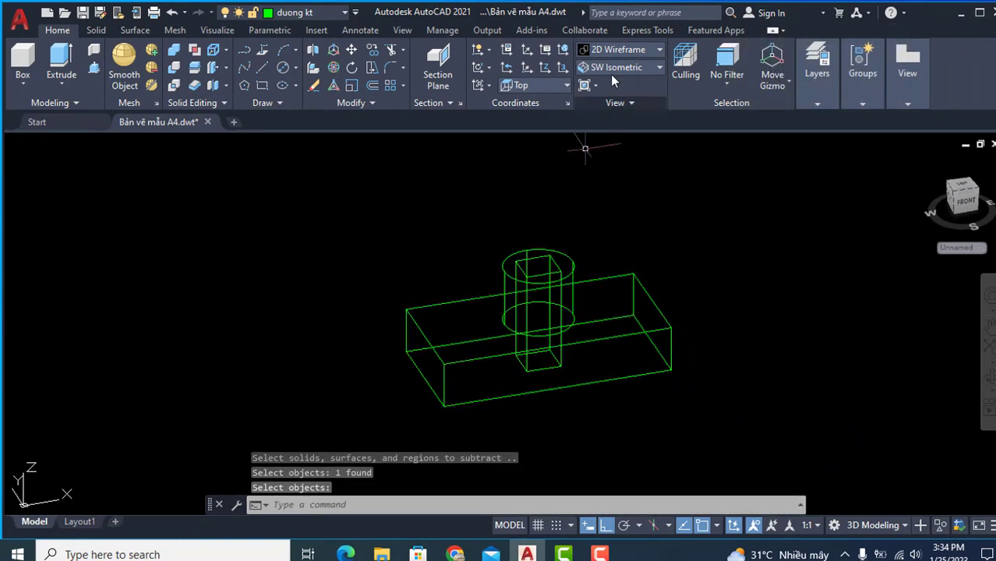
mouse_move(577, 247)
shift+middle_down()
mouse_move(567, 274)
mouse_move(493, 276)
mouse_move(542, 215)
mouse_move(569, 285)
mouse_move(612, 236)
mouse_move(555, 274)
mouse_move(554, 240)
mouse_move(530, 308)
shift+middle_up()
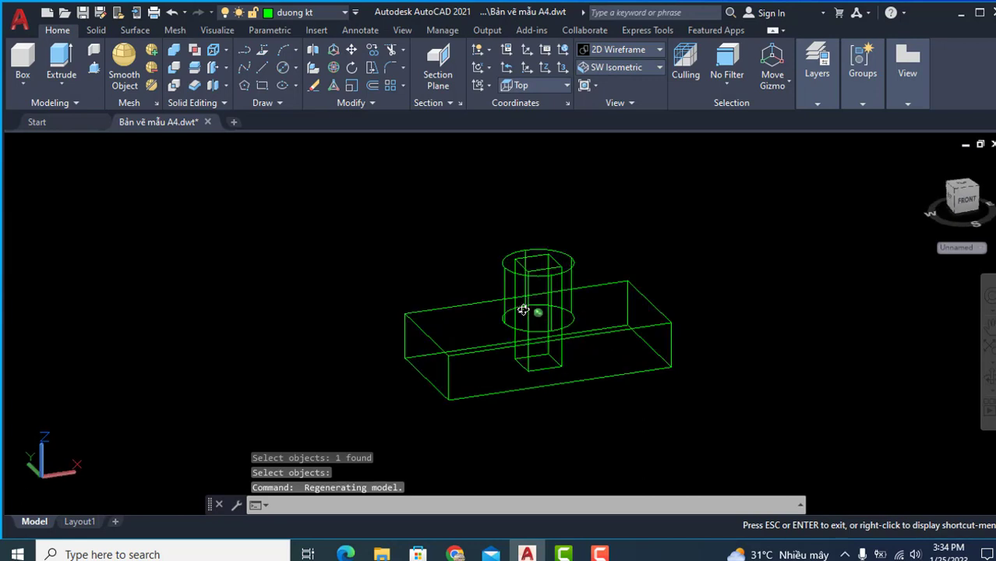
Step: Switch to Shades of Gray and change the solid's colour from ByLayer to Red
click(622, 52)
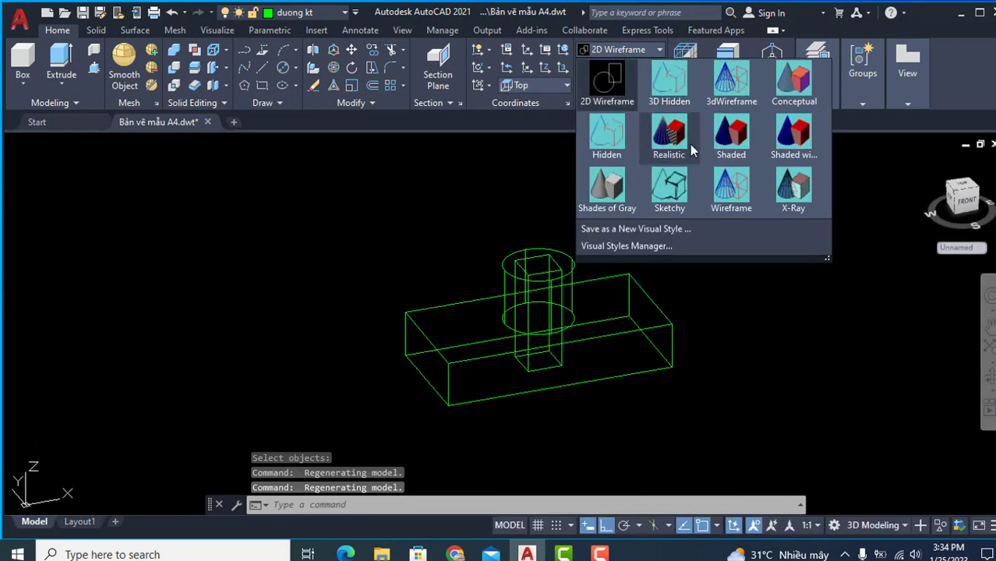
click(607, 187)
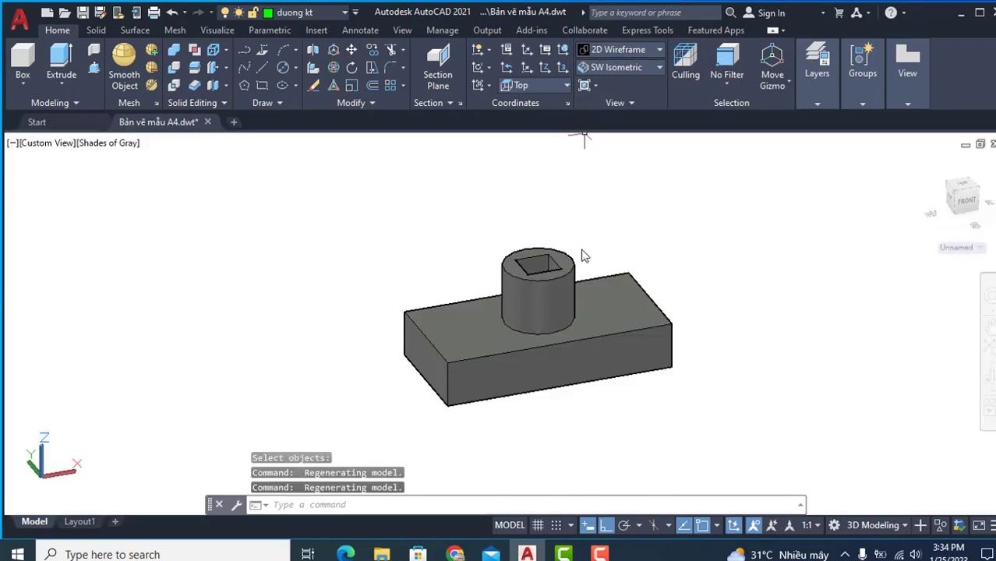
mouse_move(566, 233)
shift+middle_down()
mouse_move(528, 248)
mouse_move(582, 229)
shift+middle_up()
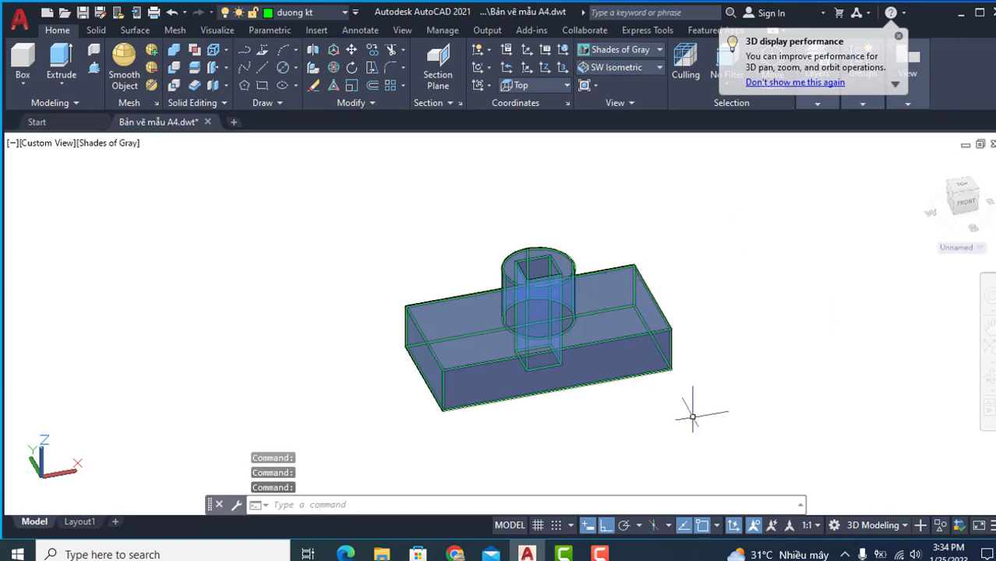
click(624, 324)
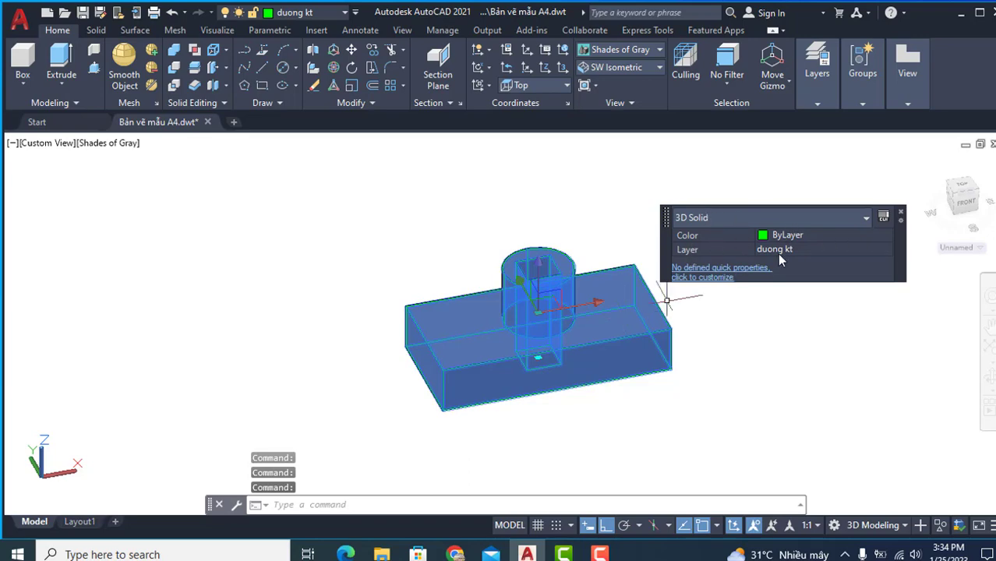
click(807, 235)
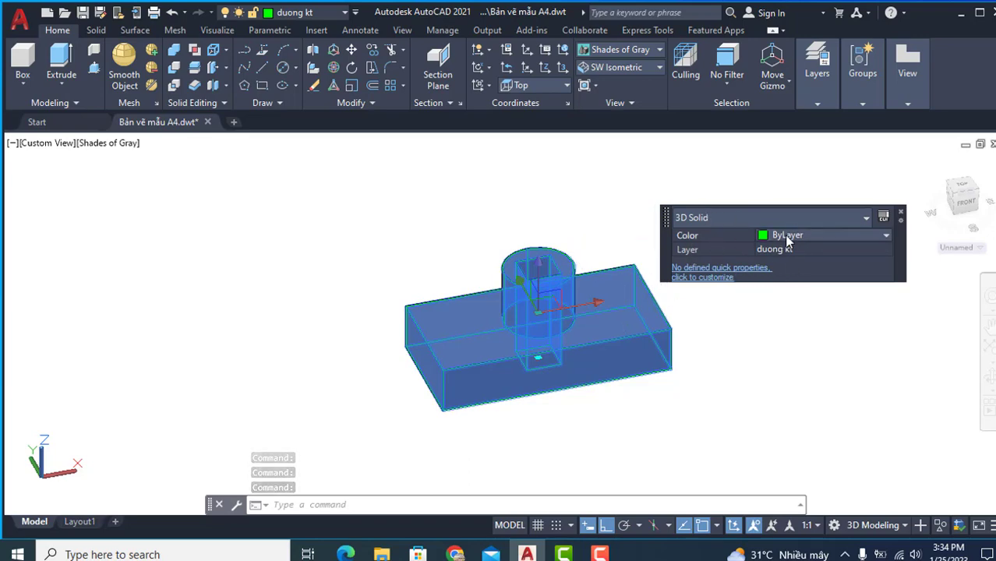
click(807, 233)
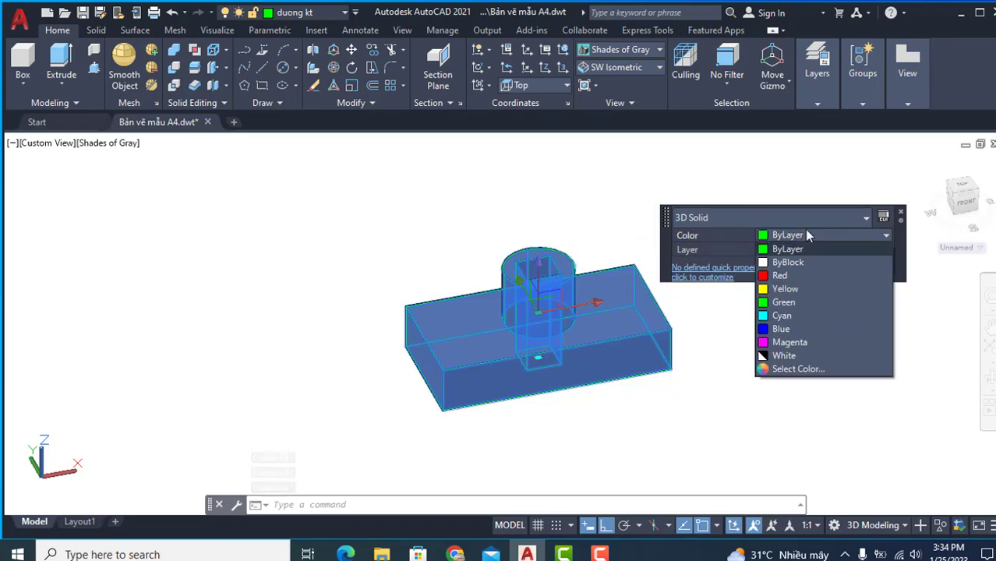
click(784, 274)
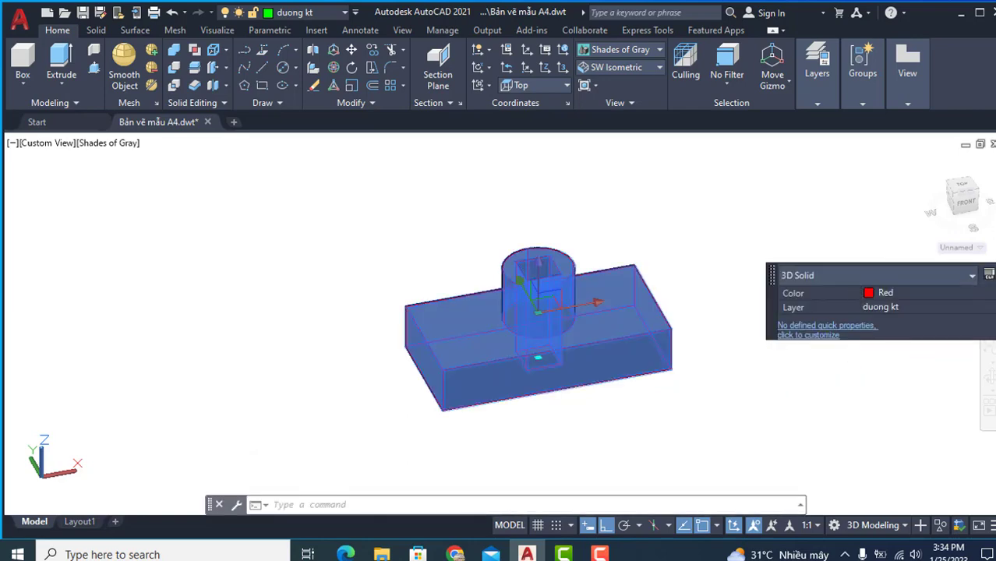
Step: Render the red solid in Conceptual style, orbit it, then return to SW Isometric
click(641, 53)
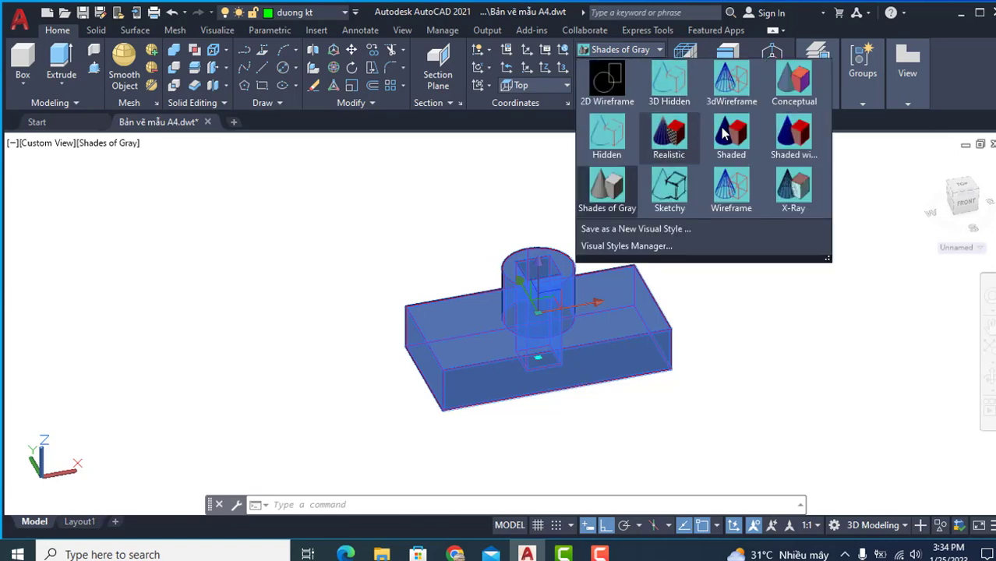
click(789, 88)
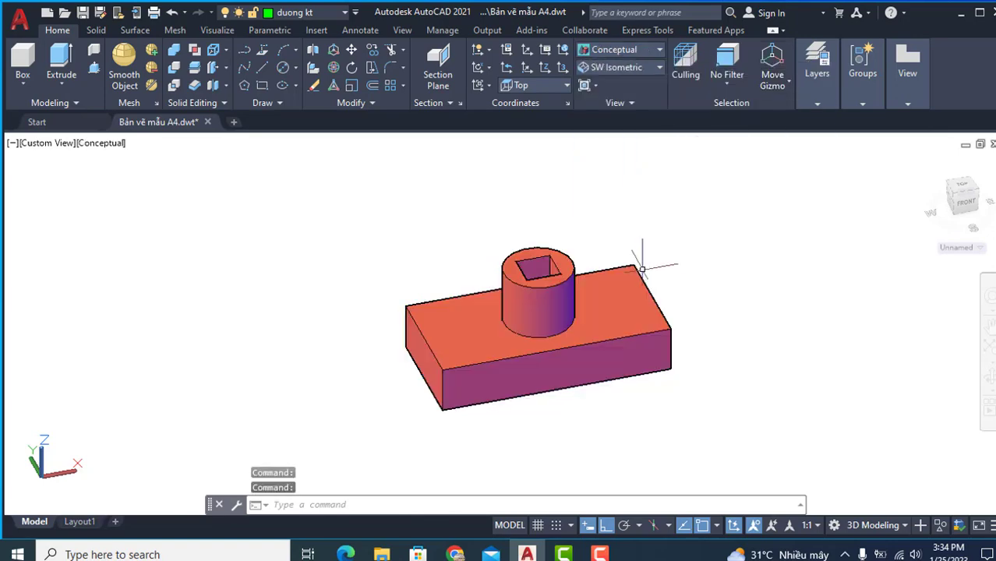
mouse_move(607, 253)
shift+middle_down()
mouse_move(605, 275)
mouse_move(621, 251)
shift+middle_up()
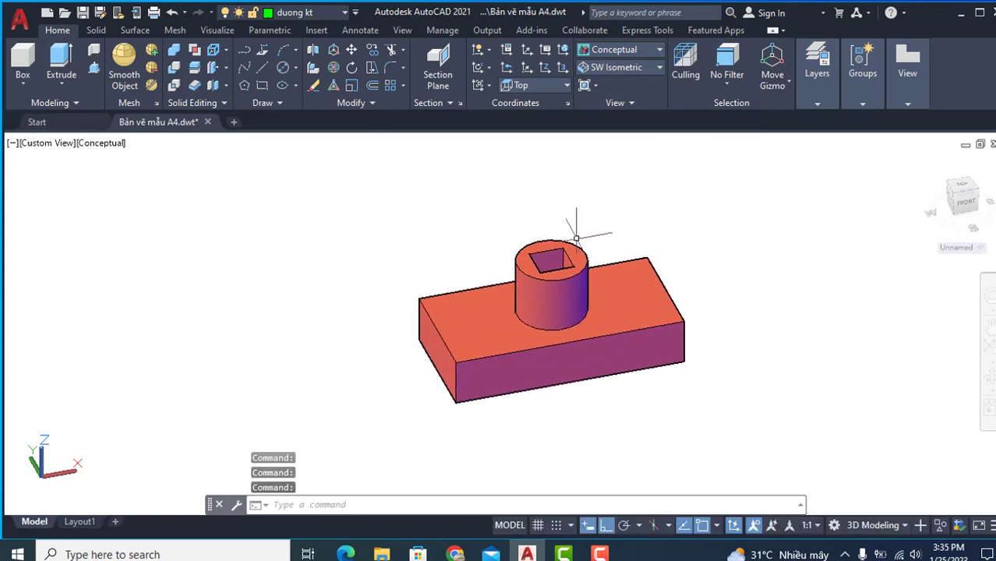
shift+middle_drag(550, 258, 520, 213)
mouse_move(600, 320)
shift+middle_down()
mouse_move(681, 262)
mouse_move(711, 312)
mouse_move(639, 141)
shift+middle_up()
click(622, 68)
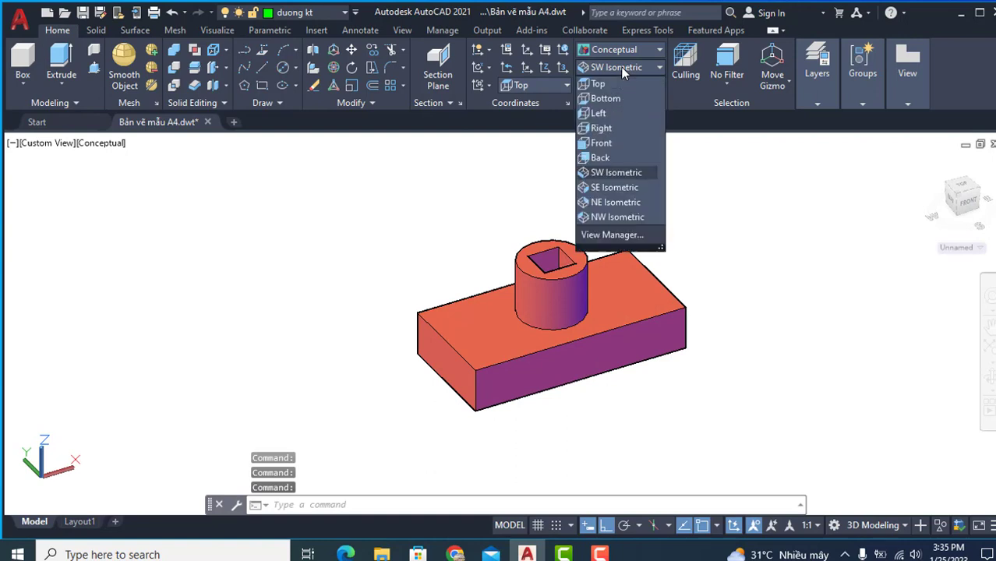
click(643, 173)
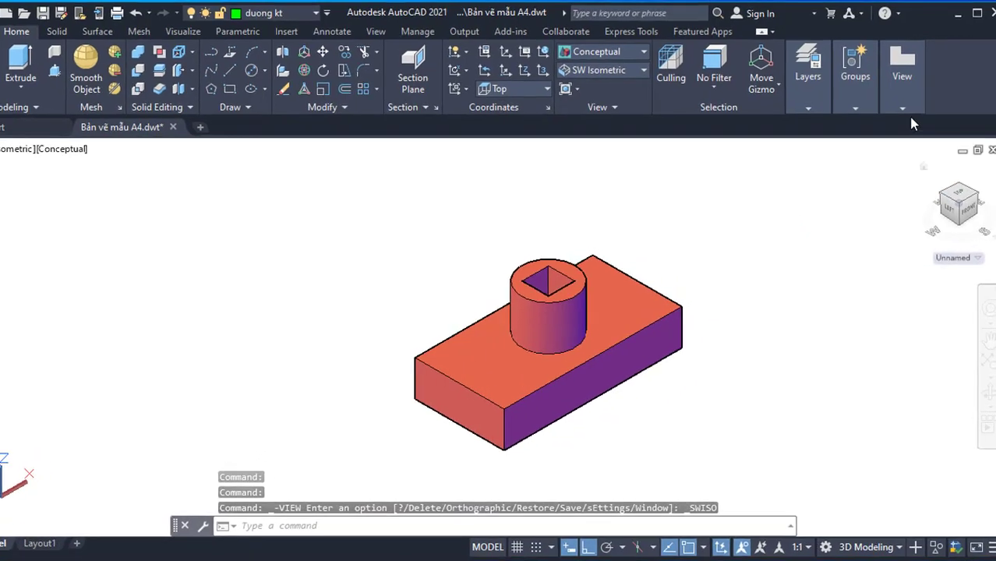
Step: Start a base view from model space using the solid, targeting Layout1
click(908, 104)
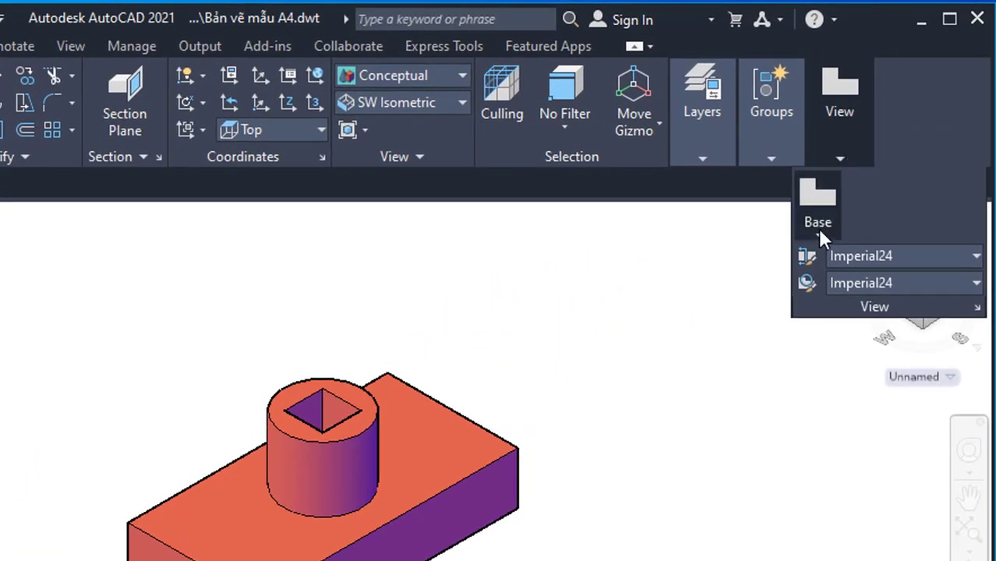
click(818, 231)
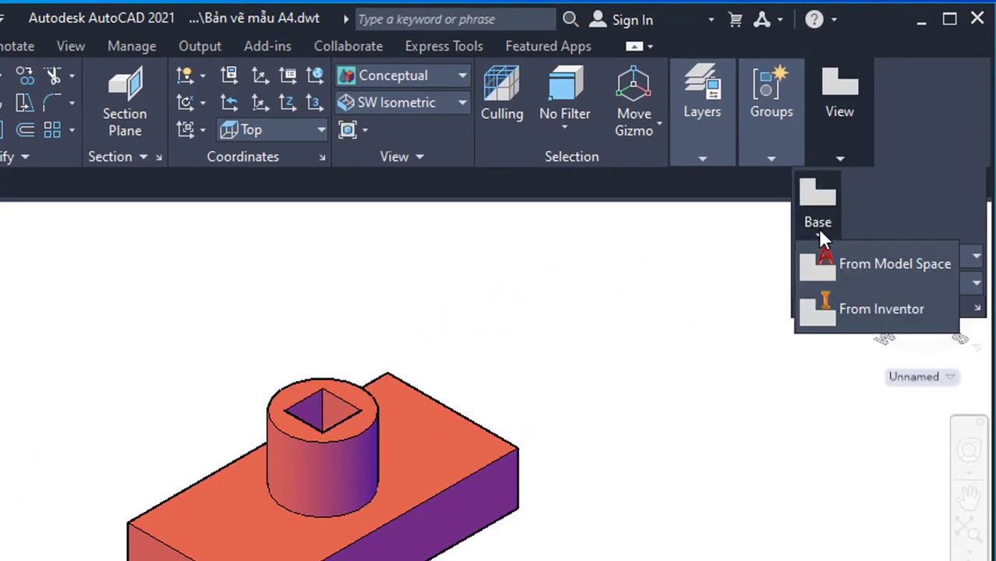
click(849, 264)
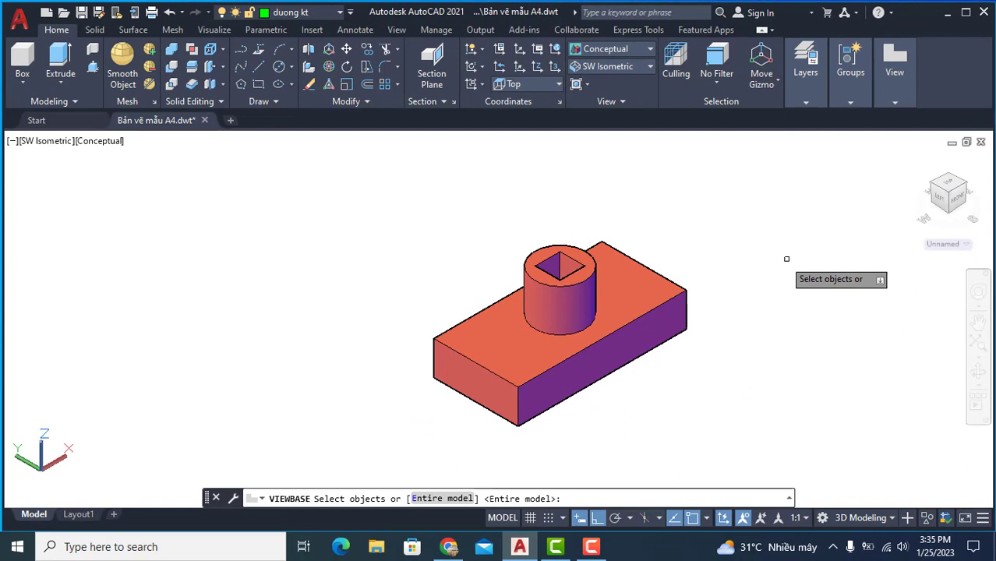
click(662, 304)
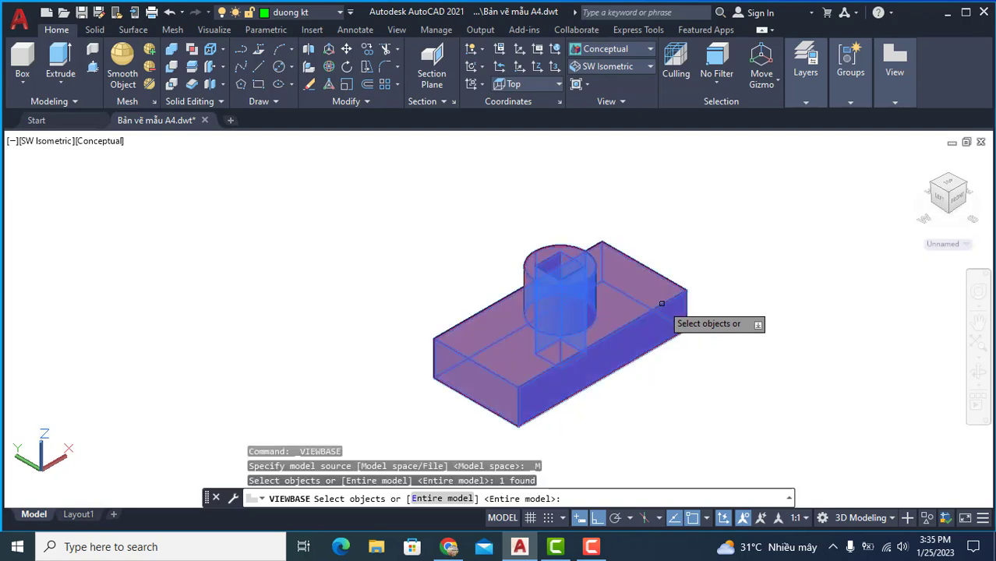
key(Return)
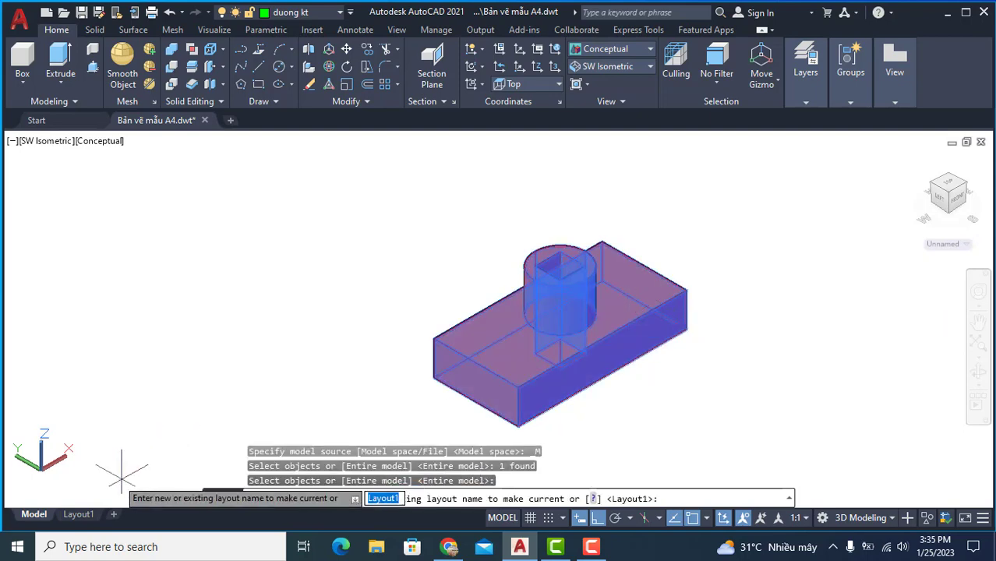
mouse_move(78, 514)
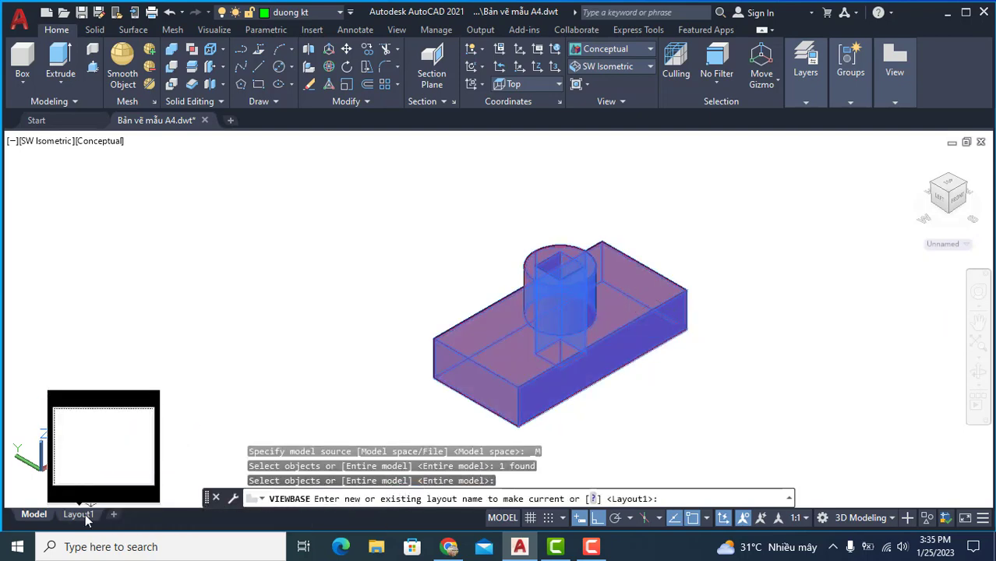
key(Return)
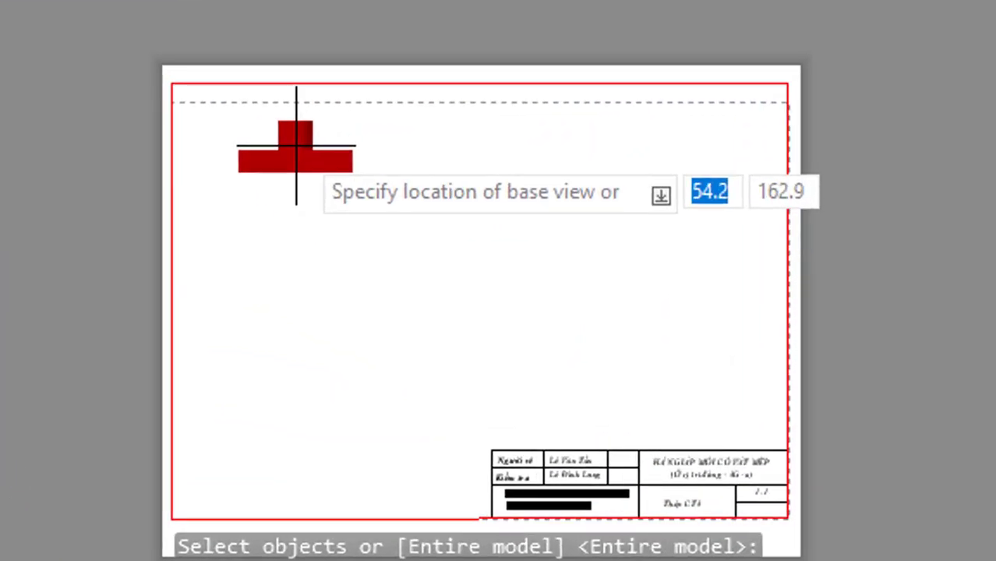
Step: Place the front base view top-left, then project top, side and isometric views around it
click(275, 153)
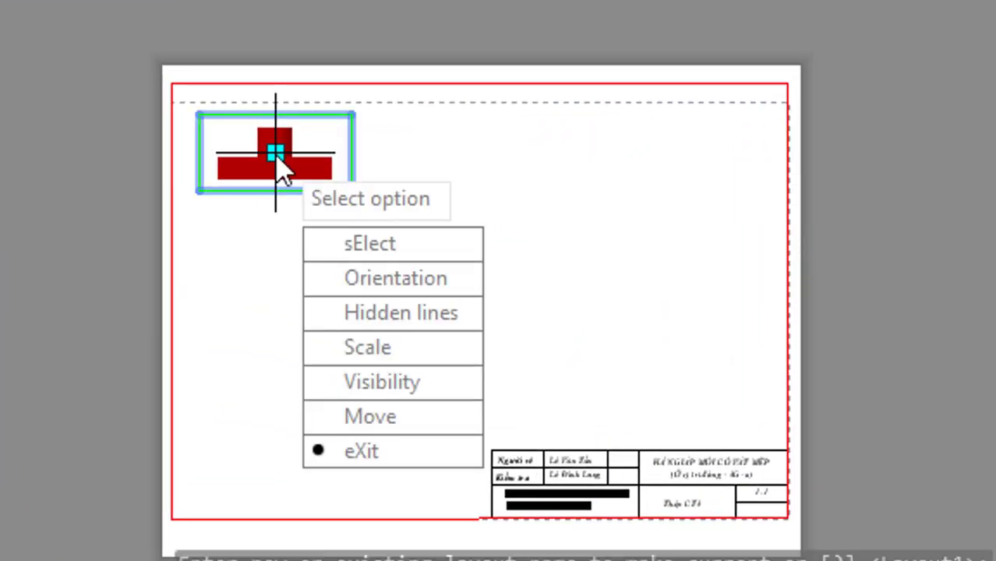
key(Return)
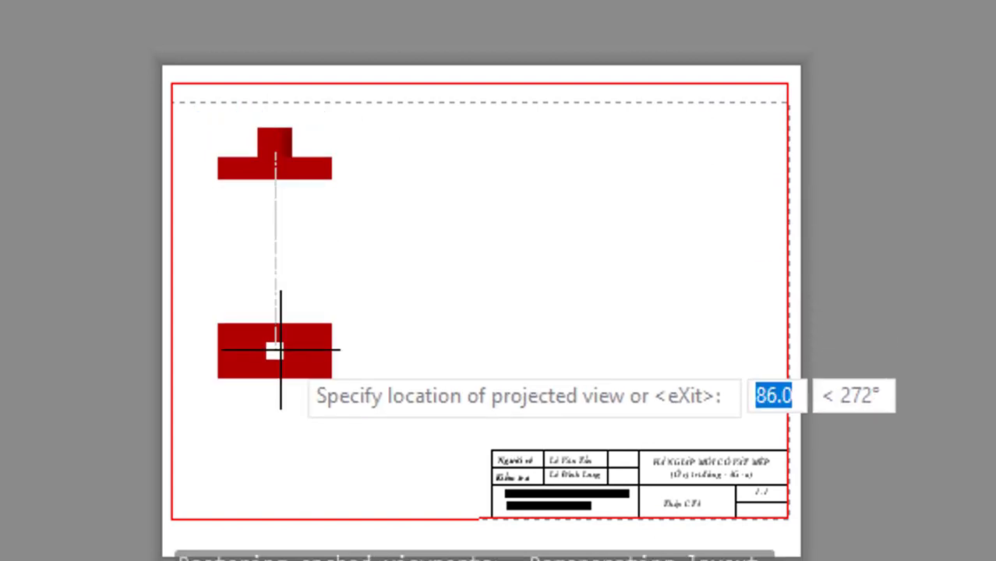
click(280, 348)
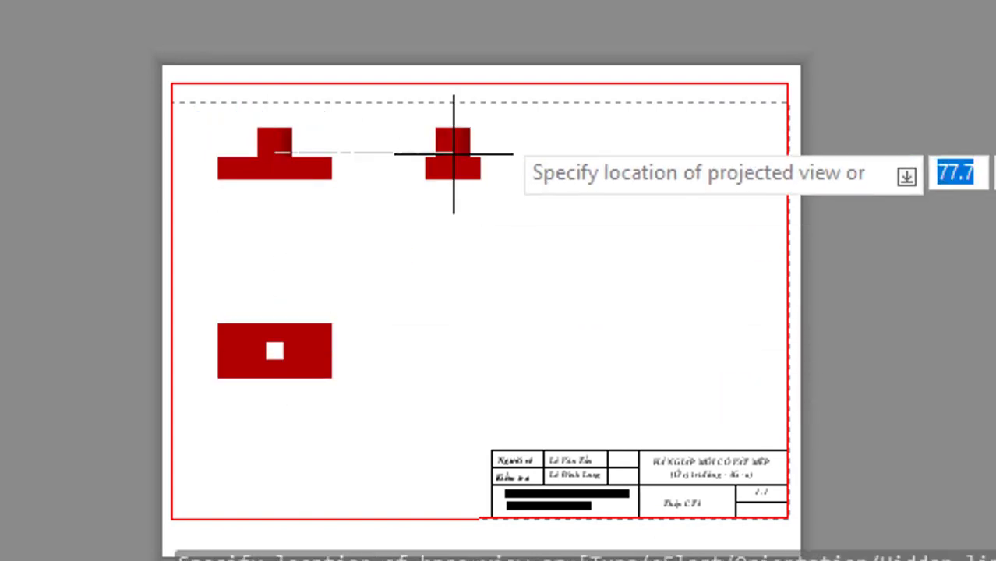
click(499, 126)
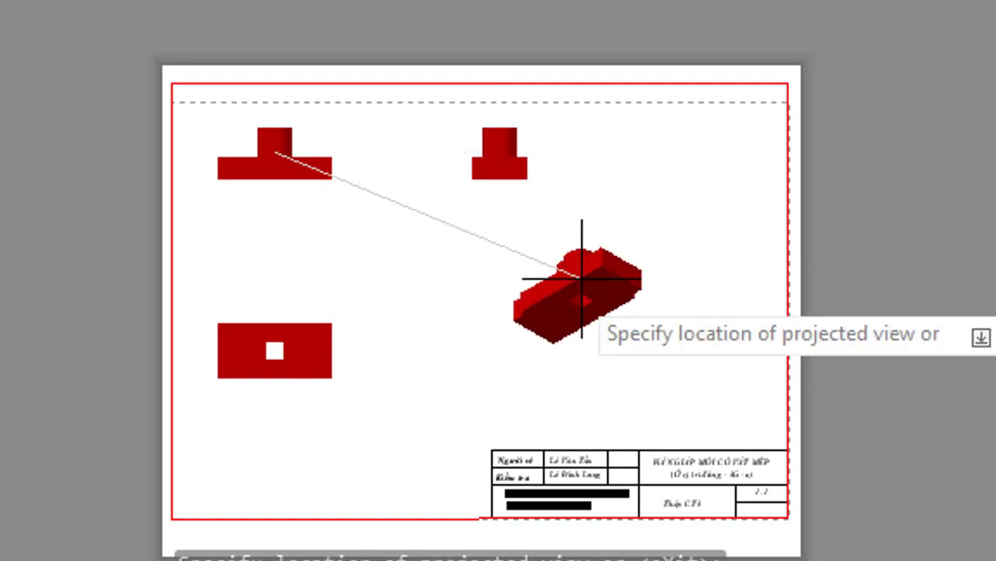
click(581, 279)
key(Return)
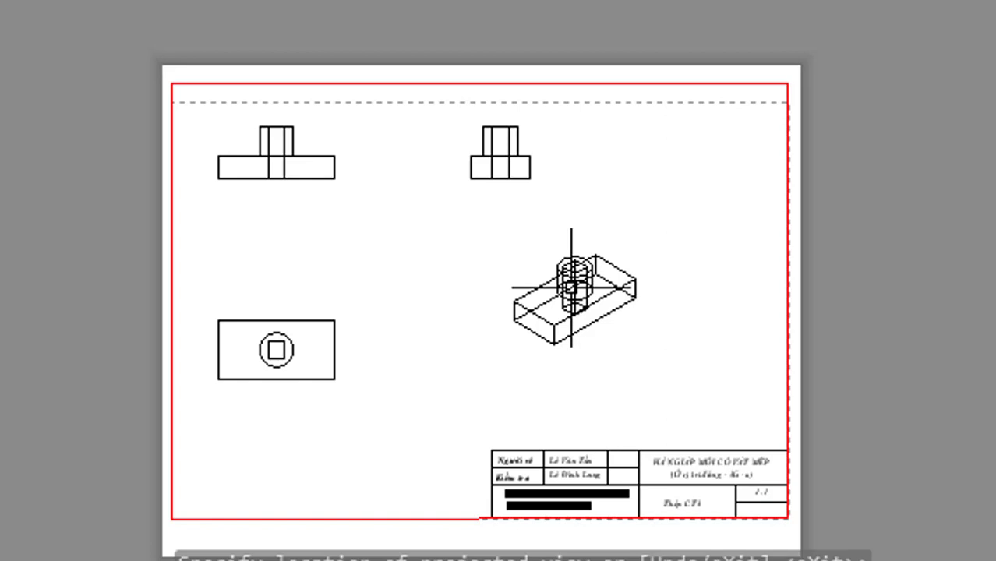
scroll(460, 157, up, 2)
Step: Set the isometric view's Hidden Lines style to Visible lines so its hidden edges disappear
middle_drag(605, 276, 630, 156)
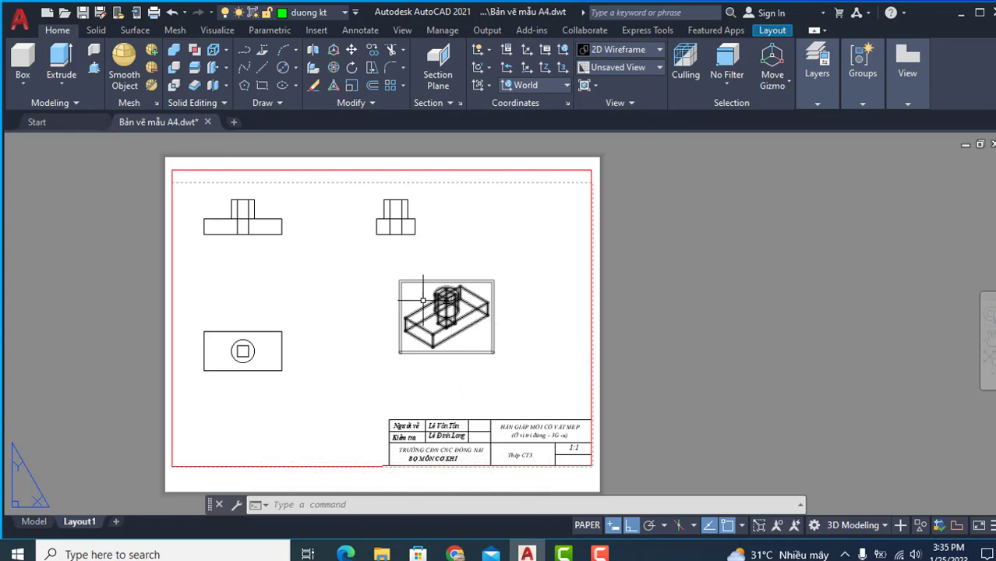
scroll(443, 260, down, 1)
scroll(449, 257, up, 2)
scroll(460, 265, up, 1)
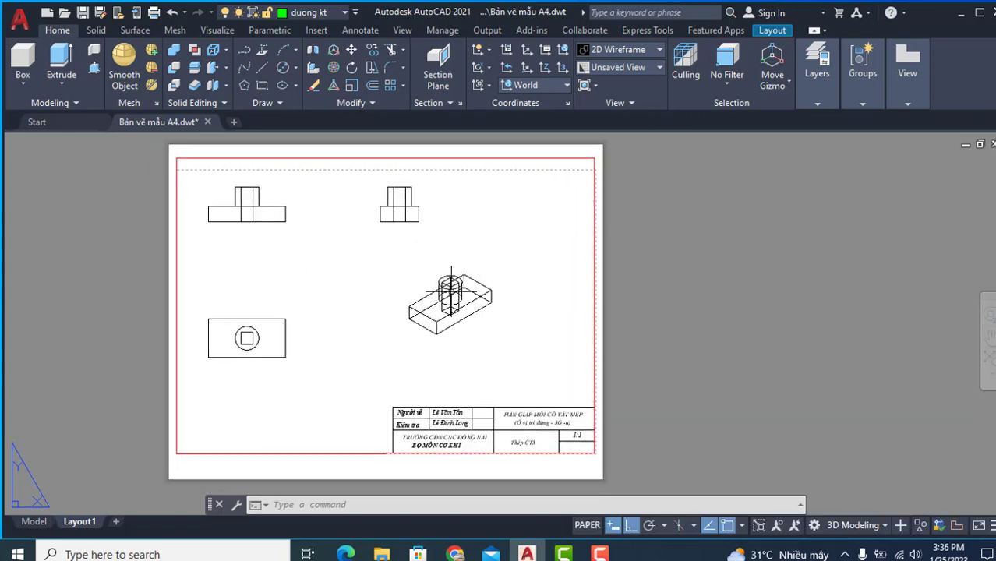
scroll(471, 276, up, 3)
scroll(492, 367, down, 4)
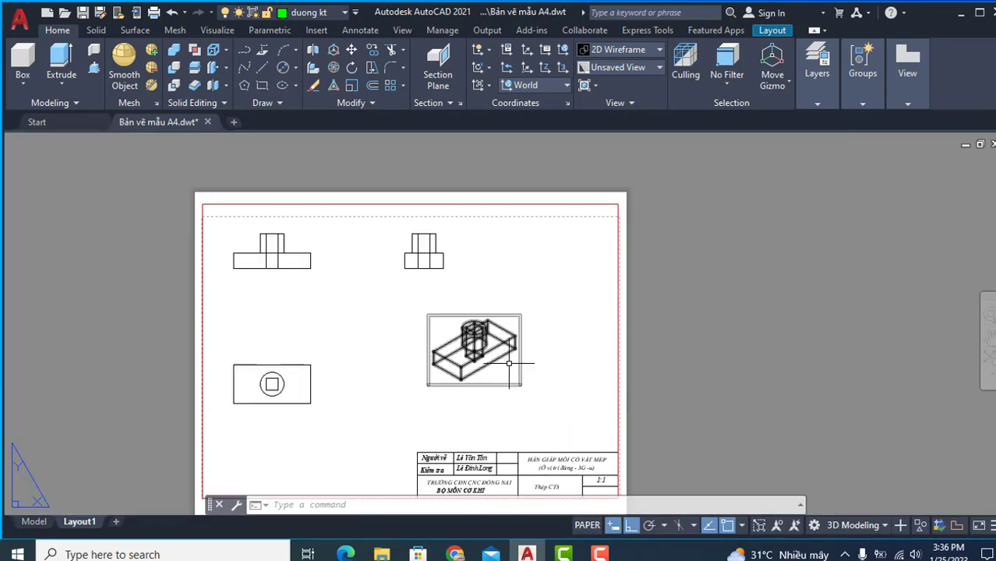
click(484, 347)
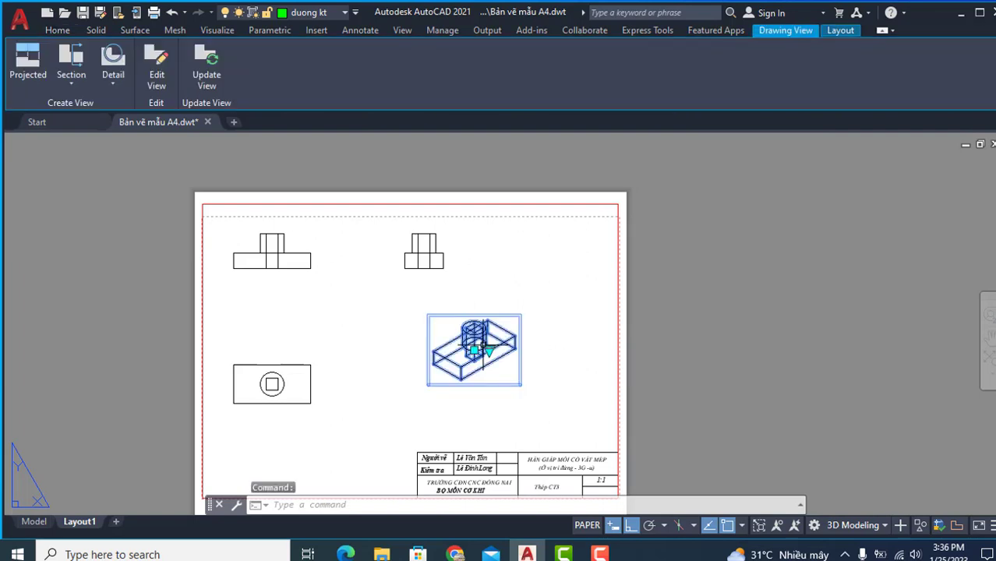
click(156, 82)
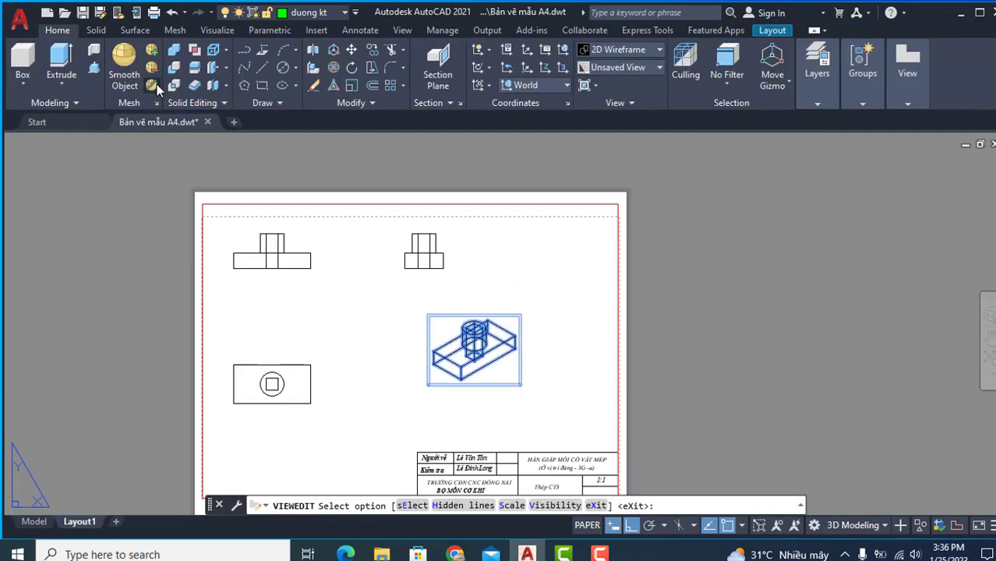
click(108, 88)
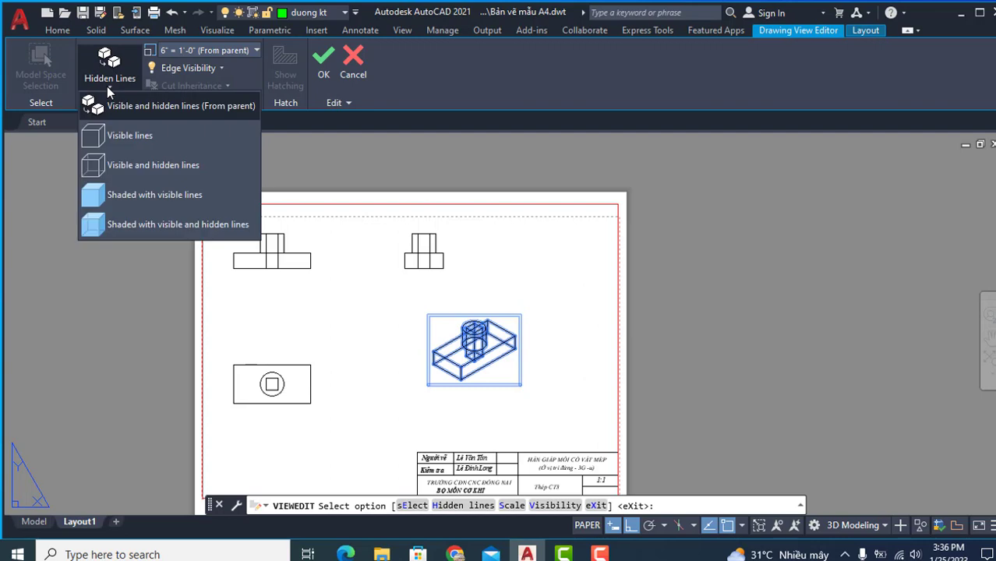
click(131, 140)
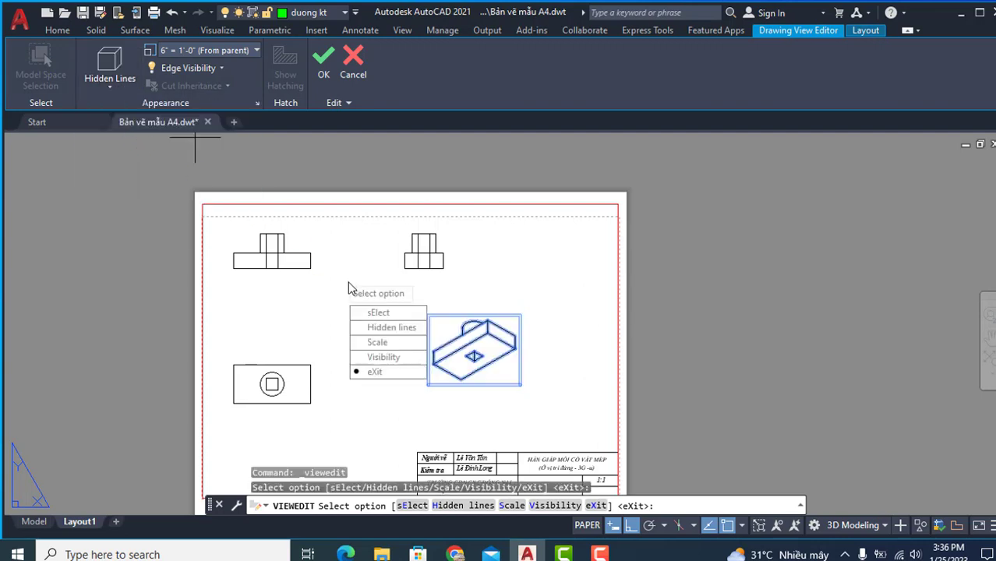
key(Escape)
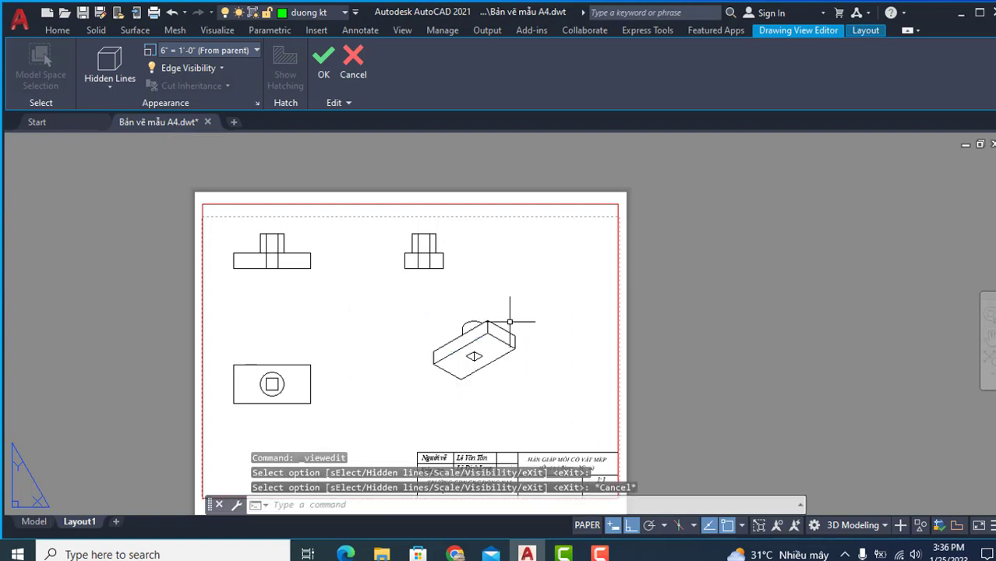
scroll(511, 311, up, 2)
middle_drag(503, 311, 540, 284)
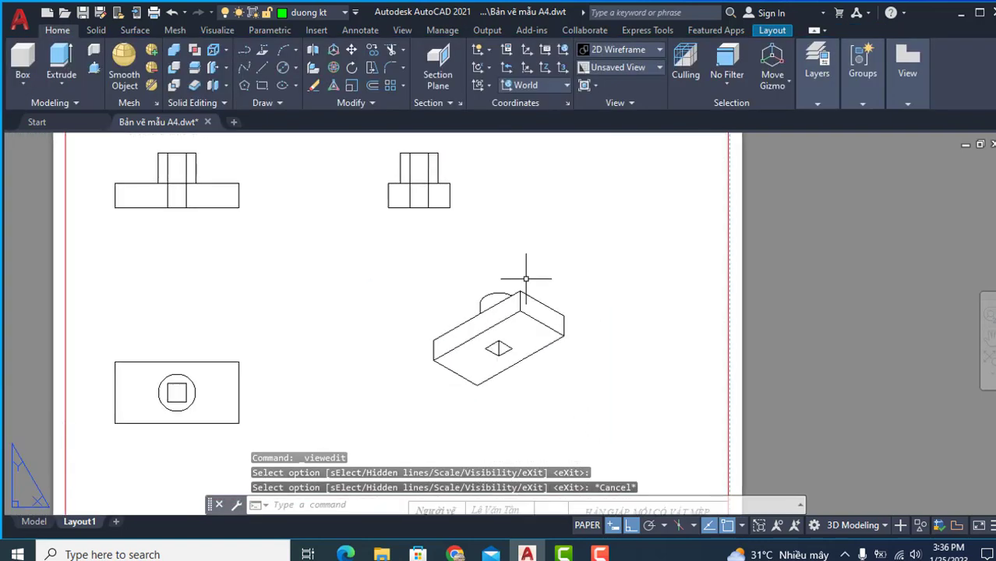
scroll(527, 278, down, 2)
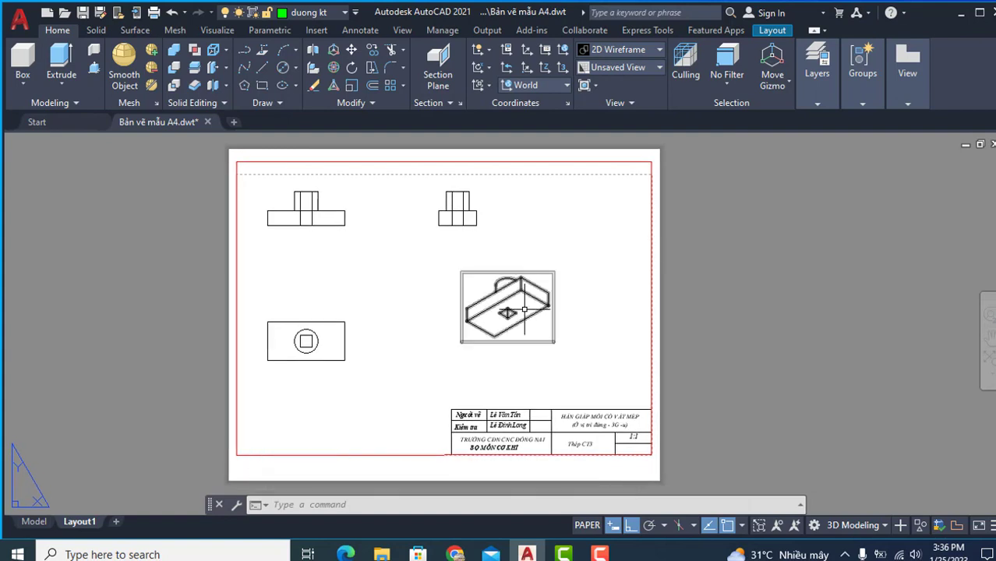
Step: Change the isometric view's Hidden Lines style to Shaded, rendering it solid red
click(527, 294)
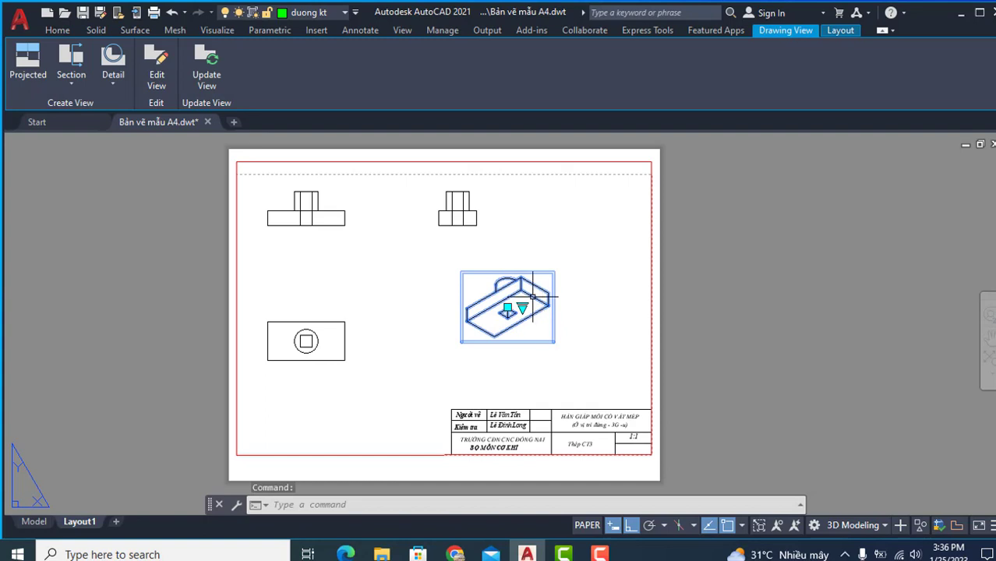
right_click(532, 296)
click(572, 188)
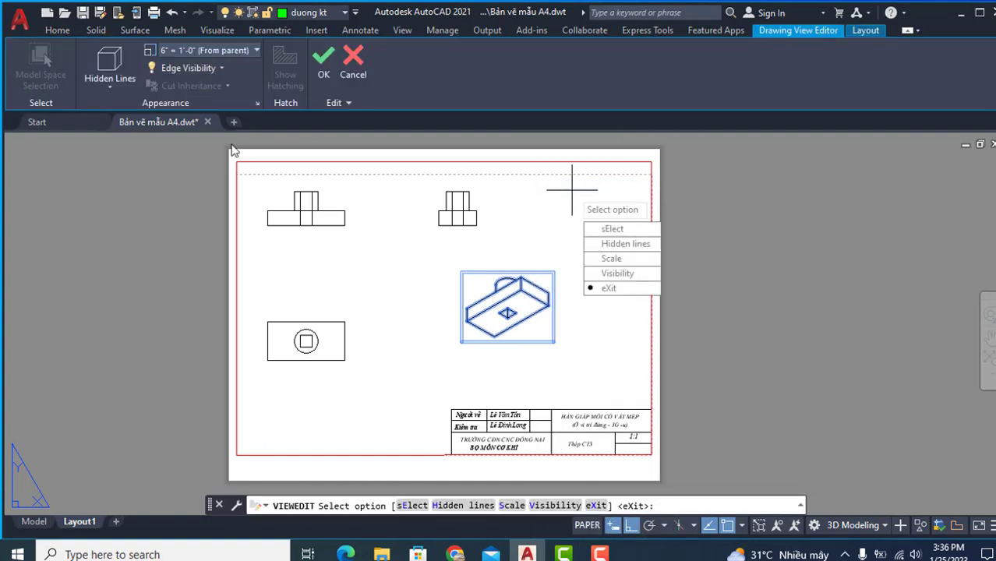
click(111, 84)
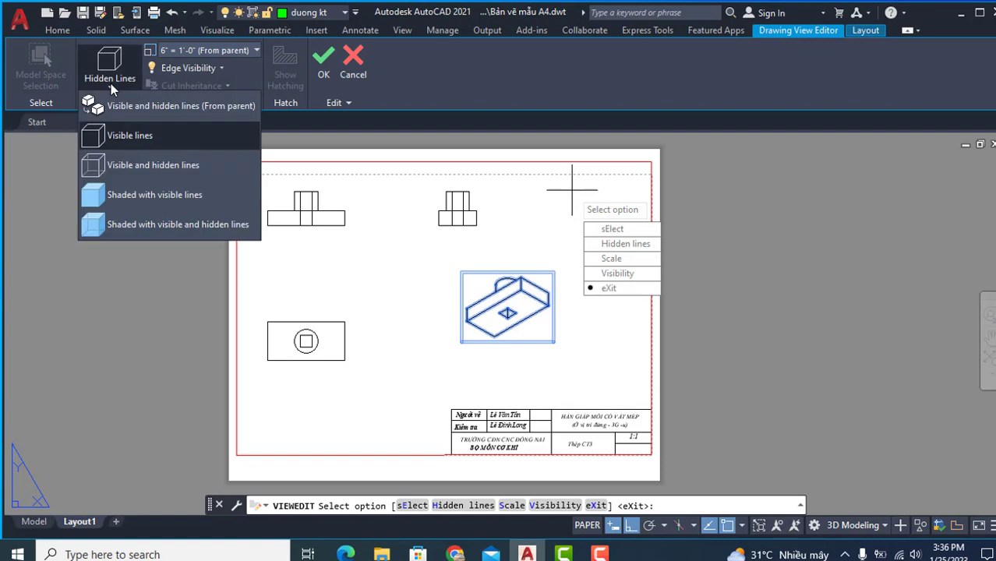
click(148, 201)
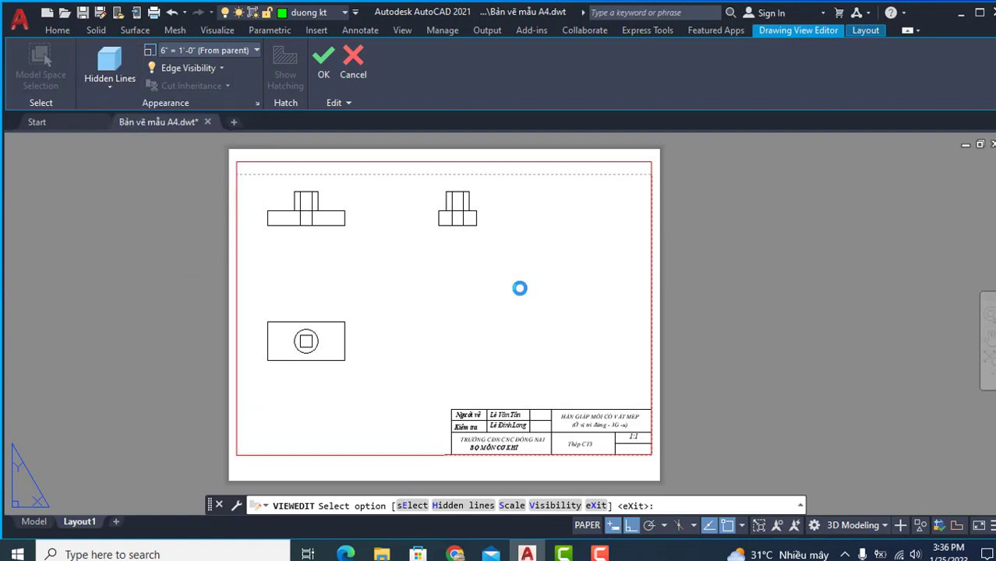
key(Return)
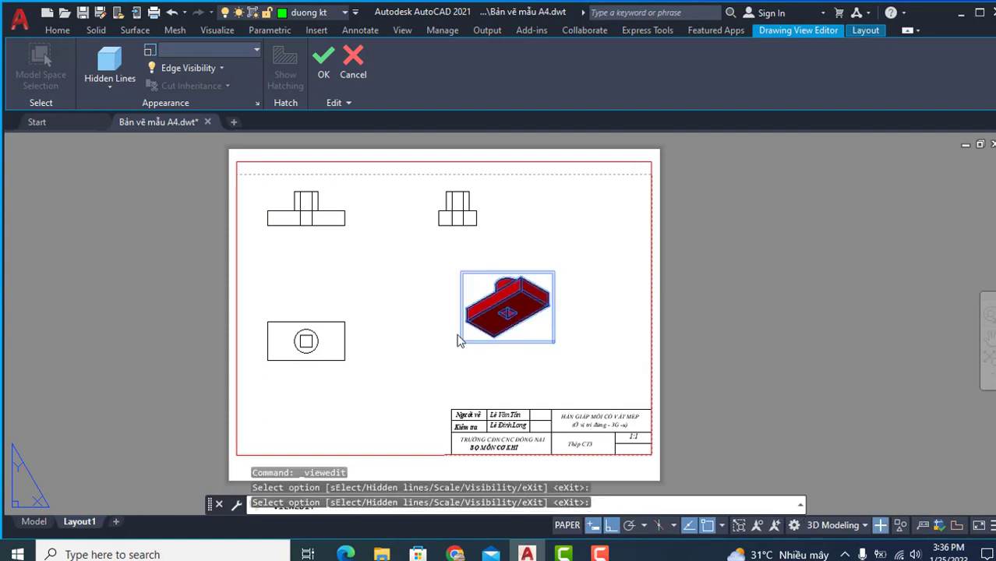
scroll(325, 216, up, 3)
scroll(325, 217, down, 1)
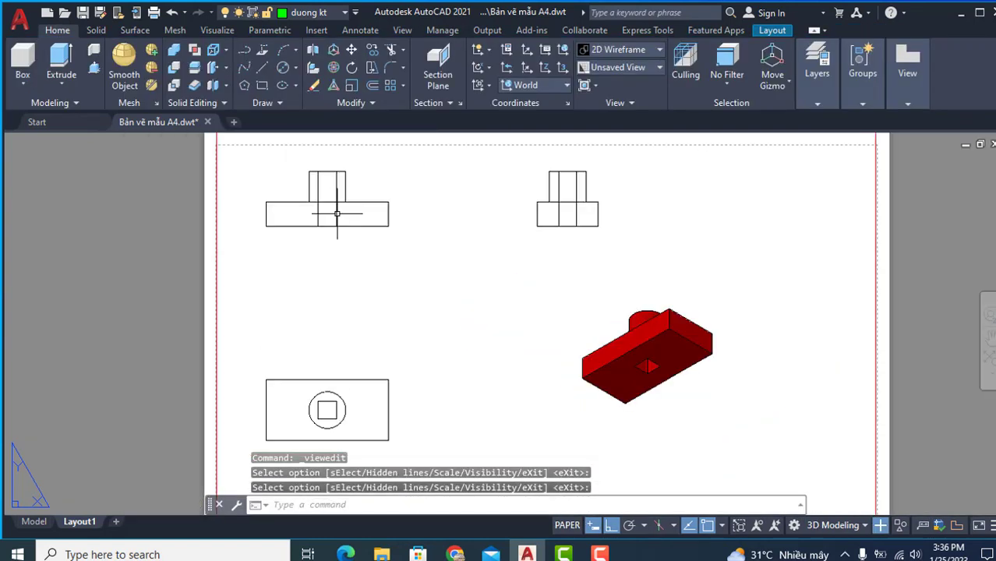
mouse_move(350, 223)
middle_down()
mouse_move(401, 250)
mouse_move(362, 205)
middle_up()
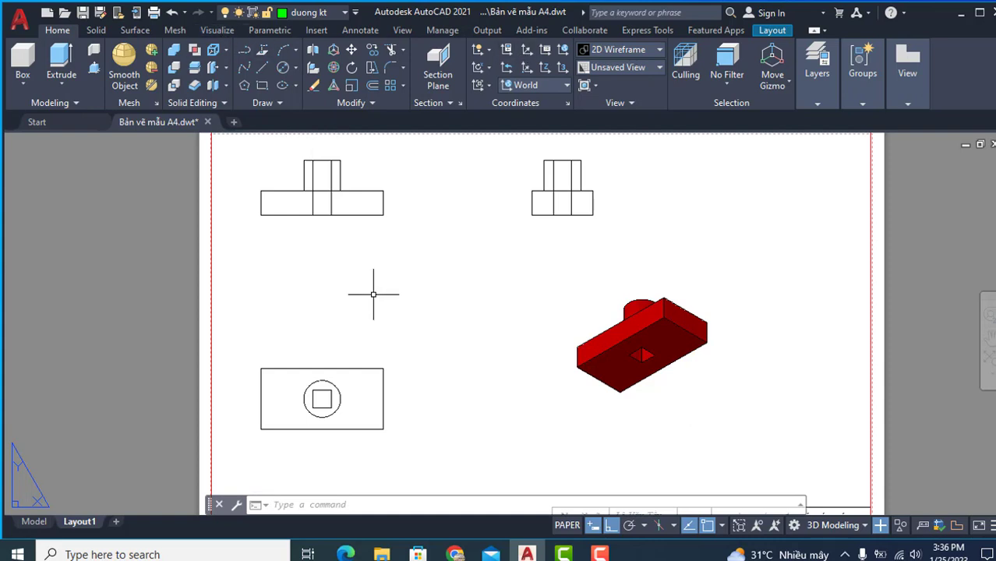
Step: Turn on the classic menu bar from the Quick Access Toolbar dropdown
scroll(404, 312, down, 1)
scroll(405, 312, down, 1)
scroll(404, 312, down, 1)
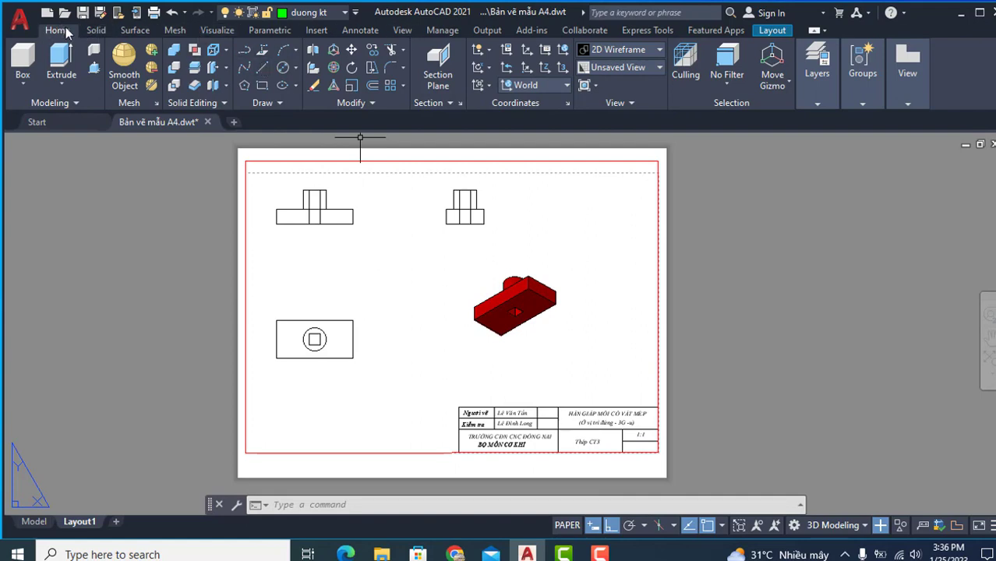
click(356, 14)
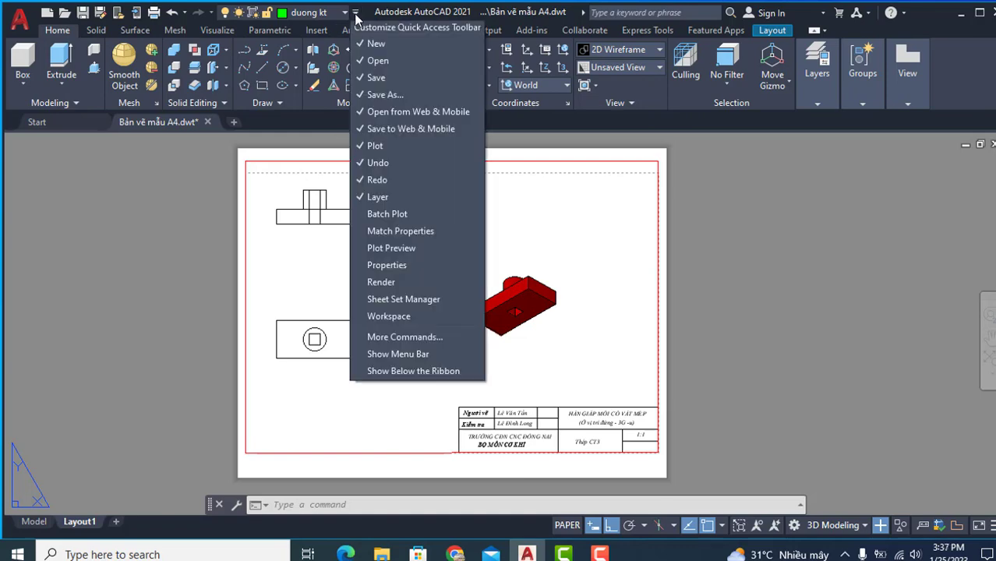
click(390, 354)
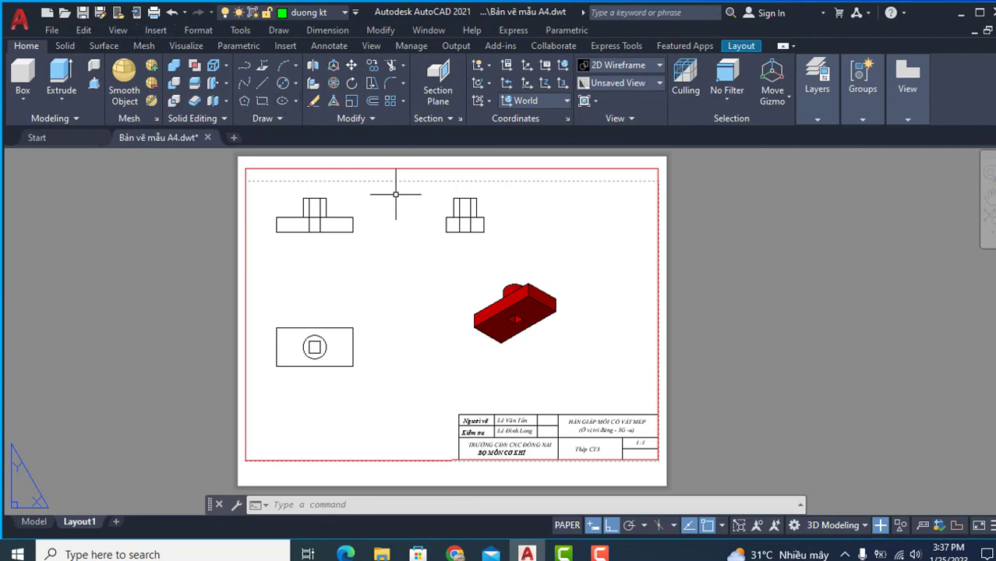
Step: Draw a trial 100 linear dimension along the front view's base
click(329, 31)
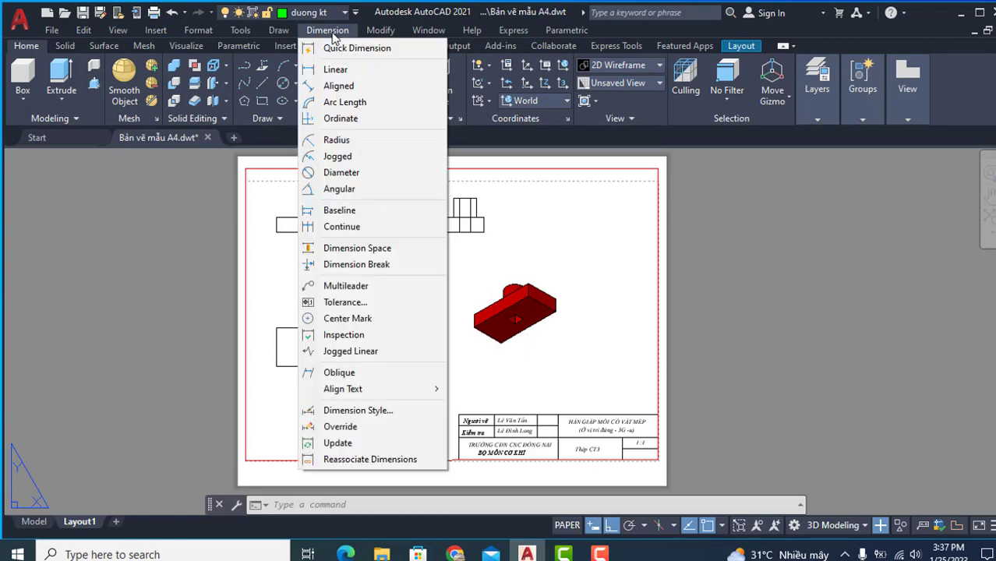
click(338, 75)
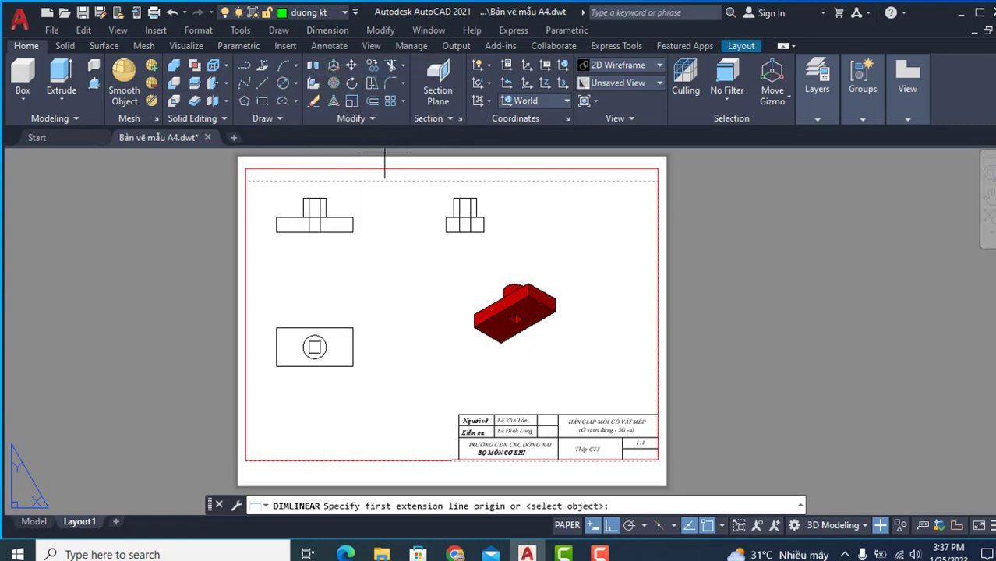
click(276, 232)
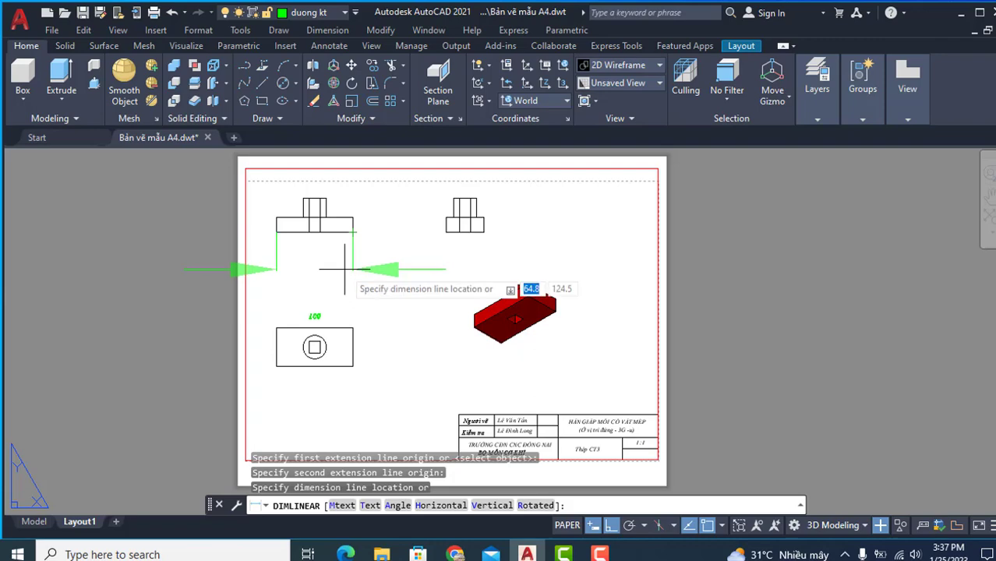
click(355, 269)
Step: Erase the 100 dimension with its oversized arrows
scroll(319, 302, up, 2)
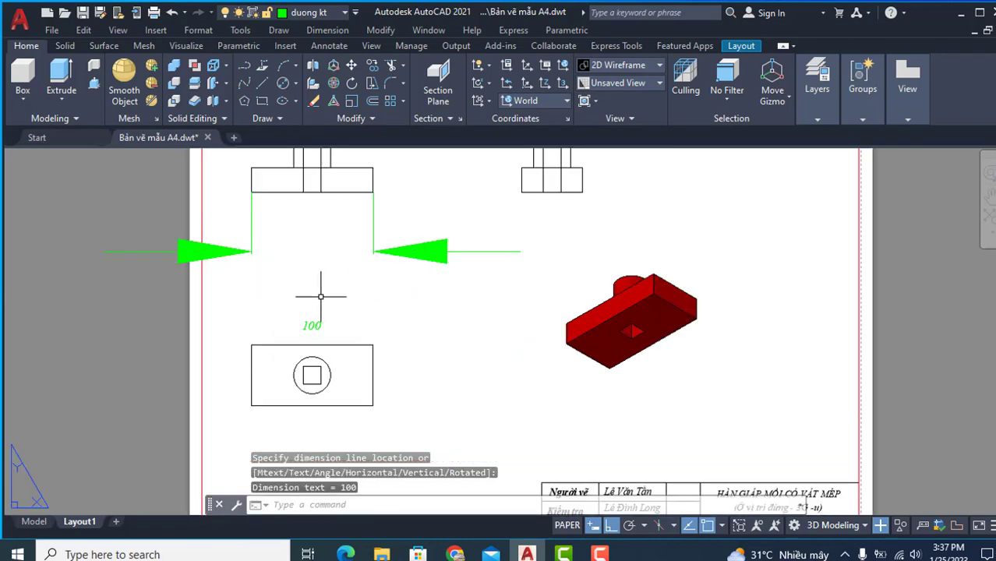
scroll(339, 277, down, 2)
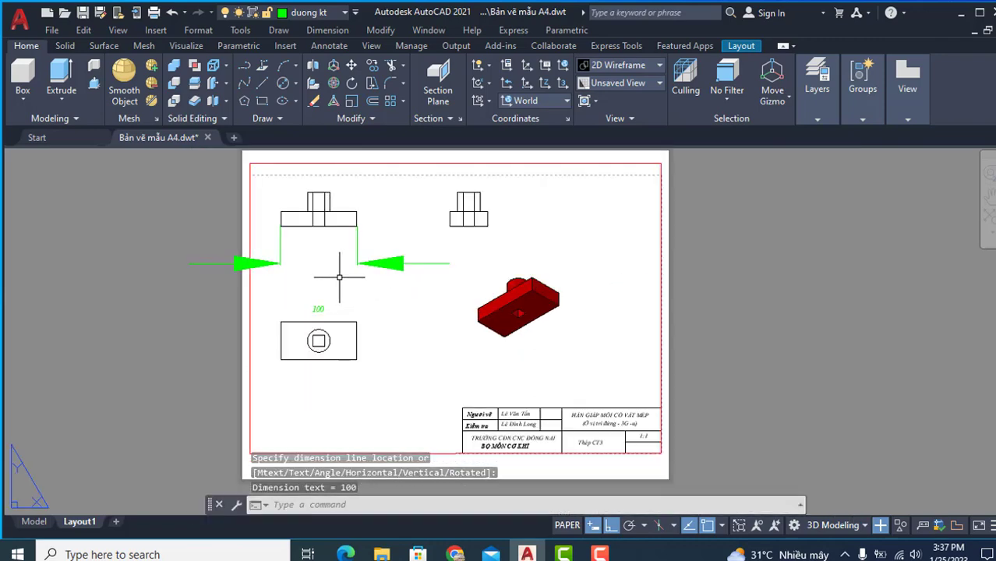
scroll(363, 249, up, 2)
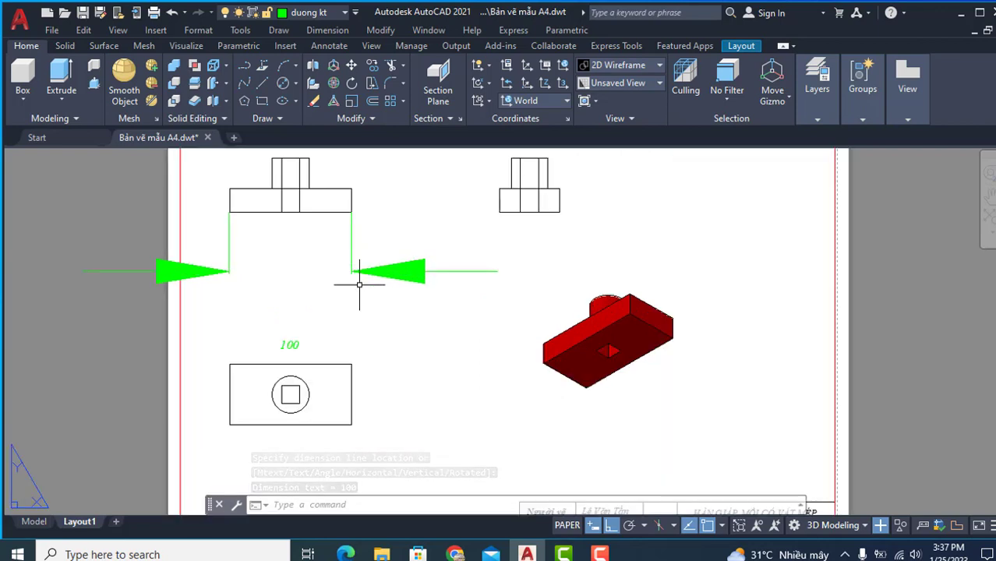
click(371, 272)
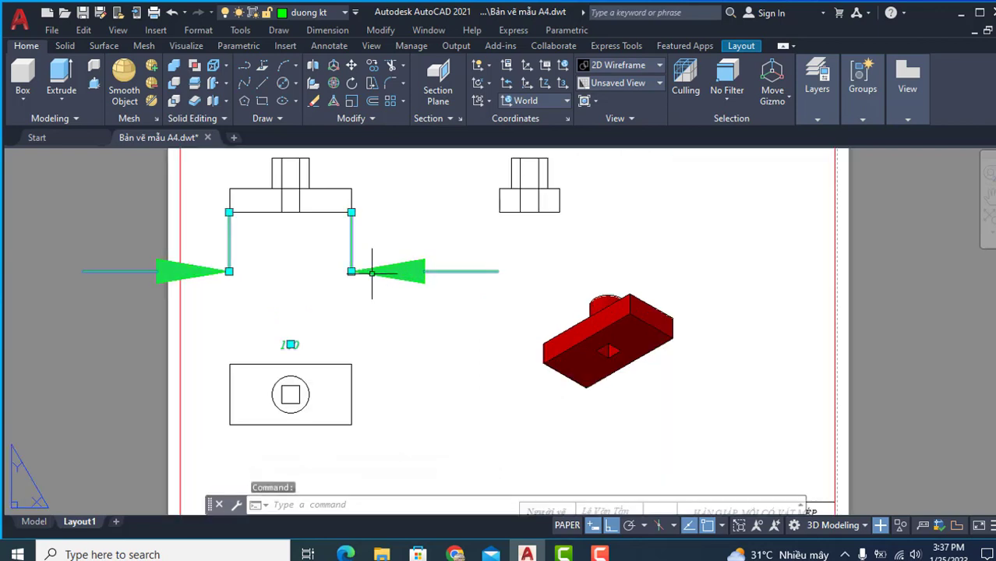
key(Delete)
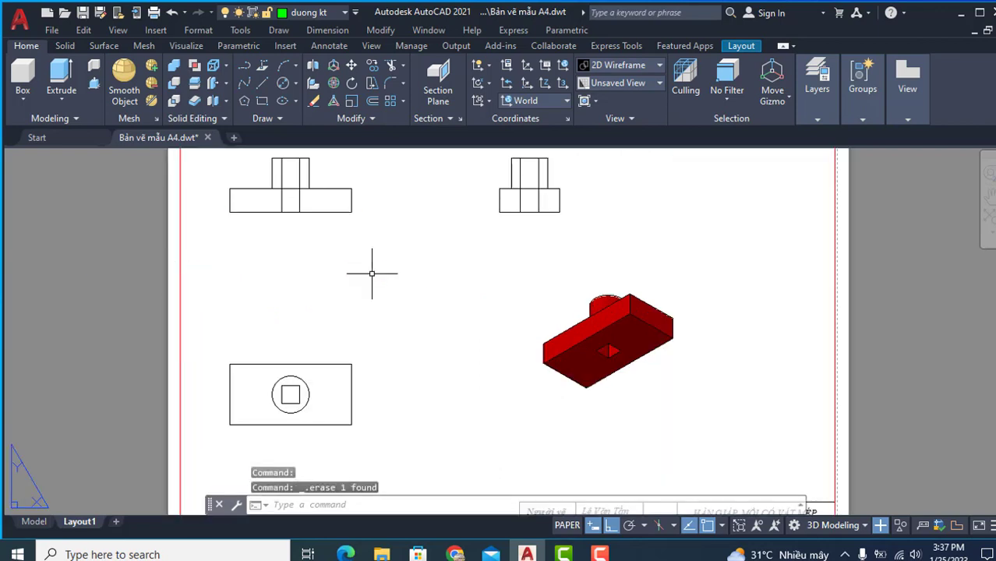
Step: Override the Standard dimension style with arrow size 0.2 and 0.2 text offset from the dimension line
click(208, 32)
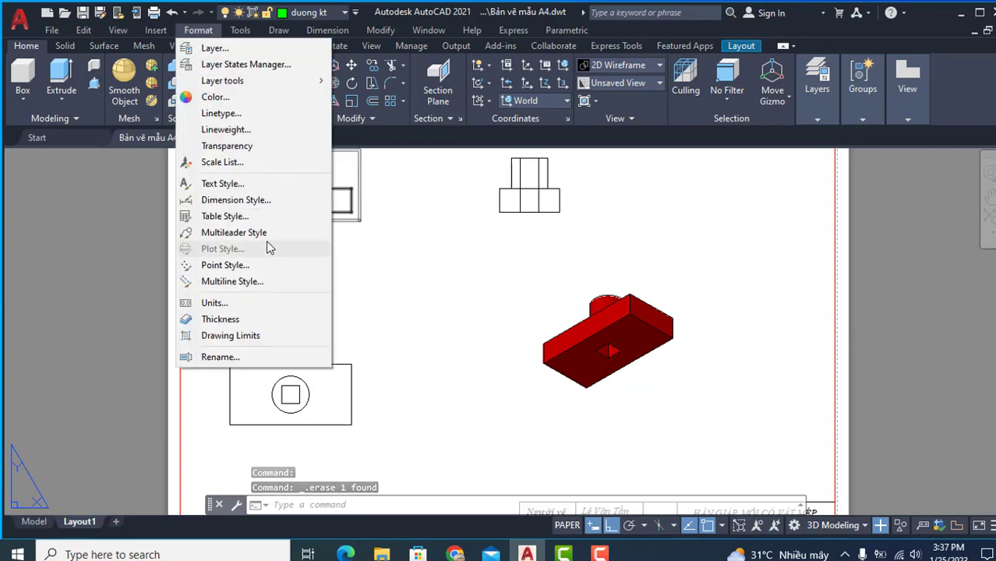
click(236, 200)
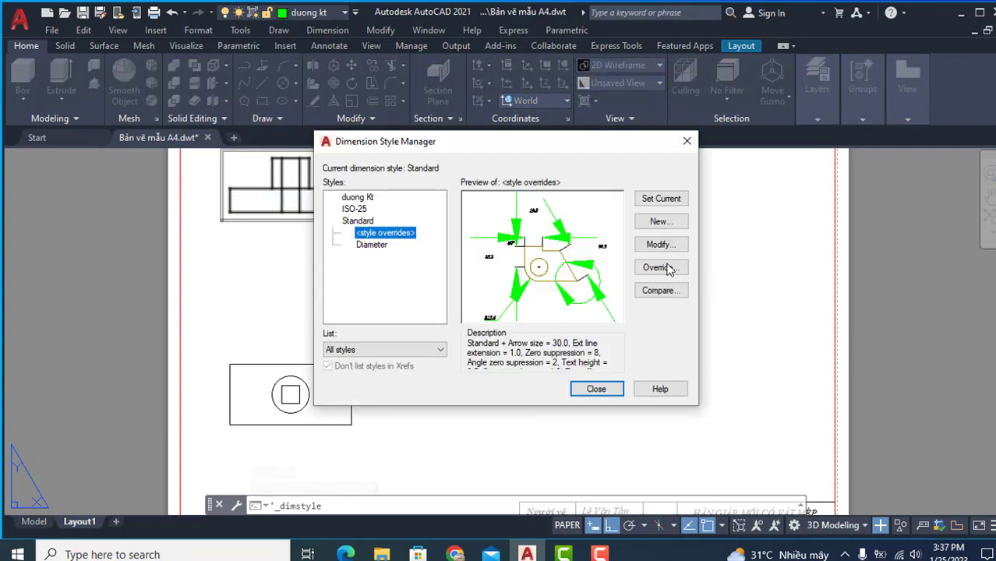
click(667, 246)
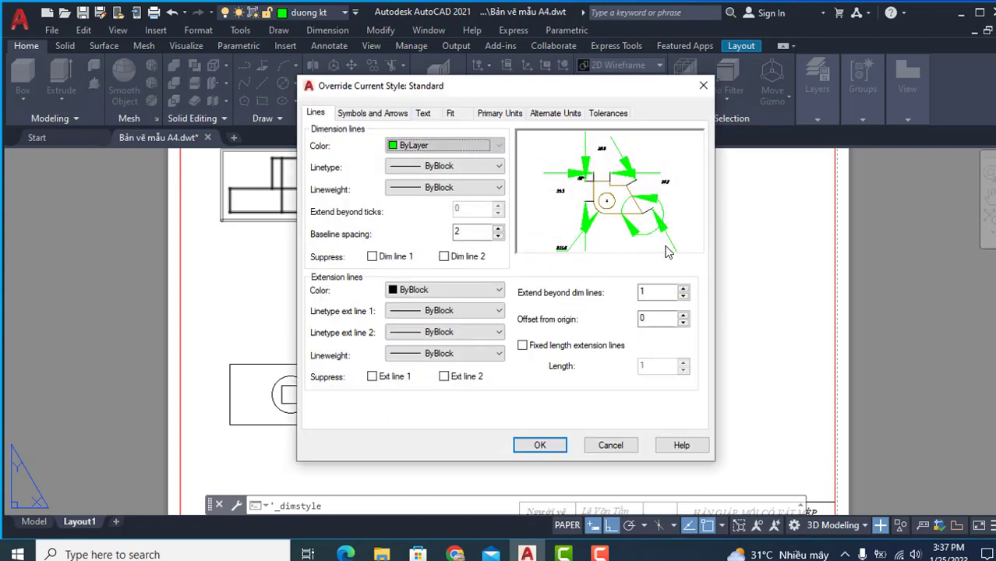
click(372, 113)
double_click(346, 261)
text(0.2)
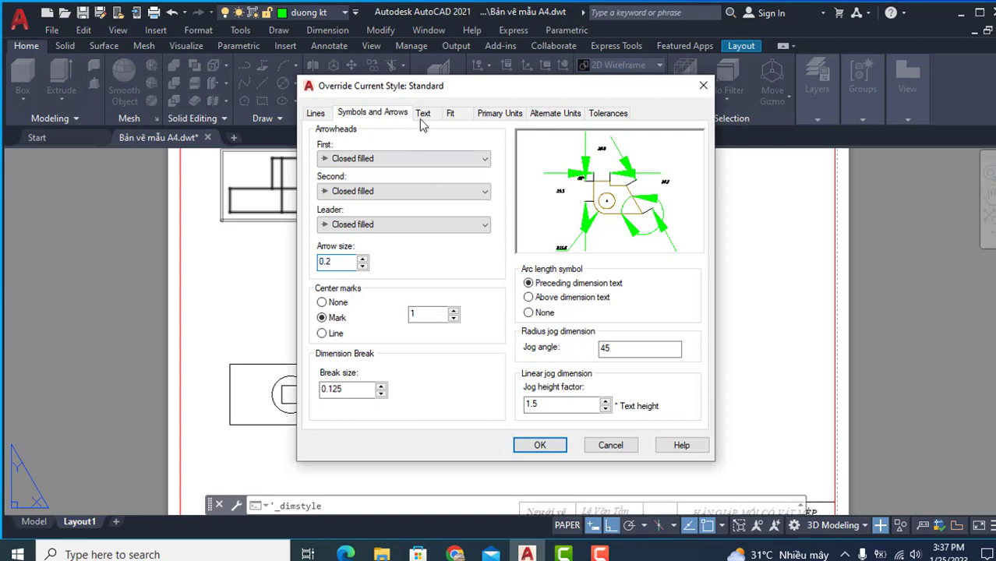
click(422, 115)
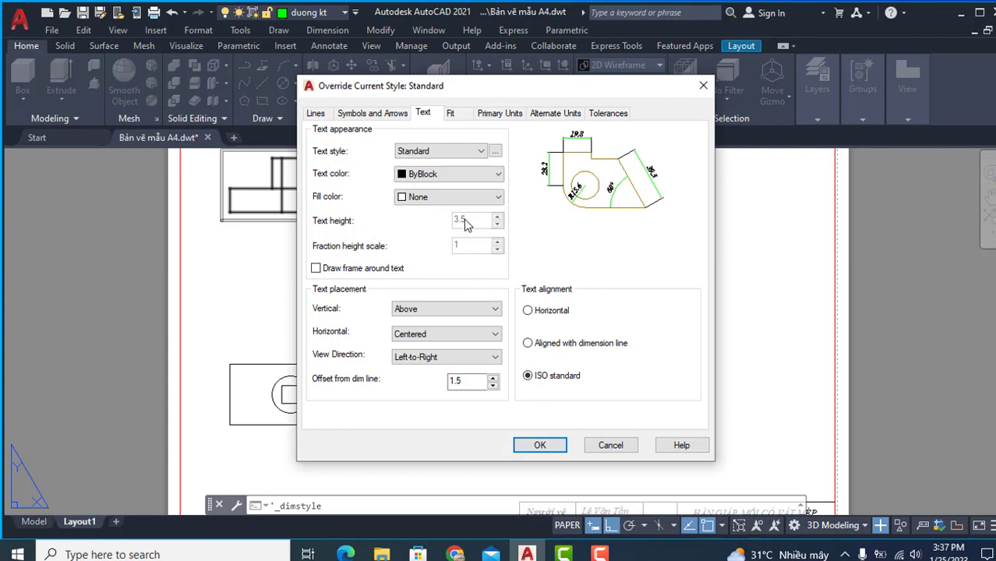
click(457, 380)
double_click(471, 382)
text(0.)
text(2)
click(543, 445)
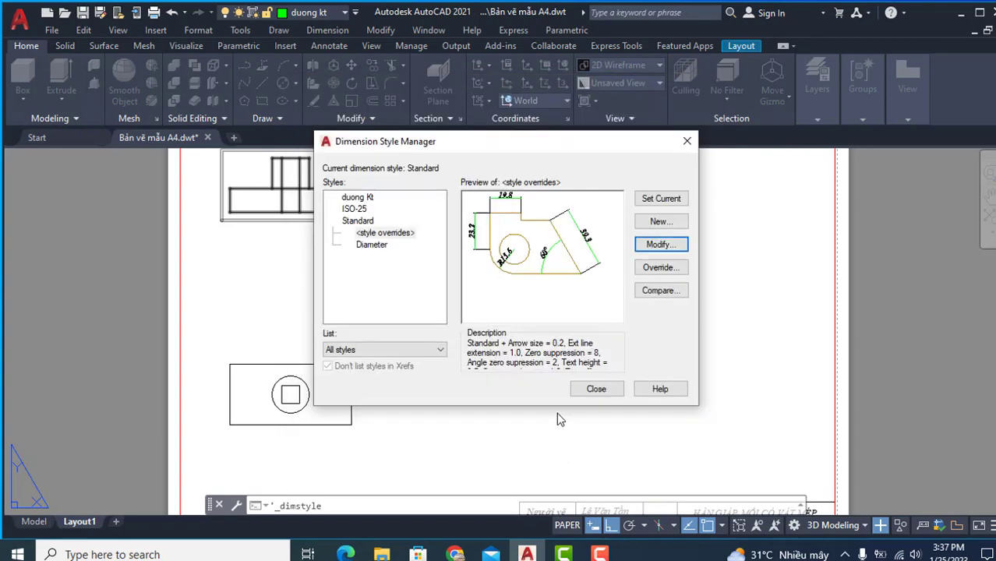
click(596, 389)
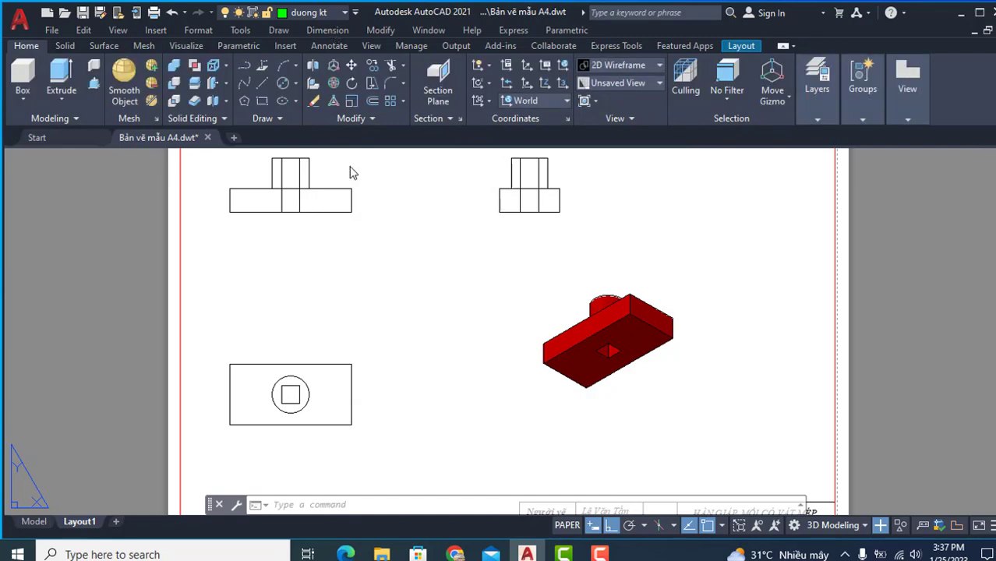
Step: Add a 100 linear dimension beneath the front view's base width
click(327, 31)
click(335, 69)
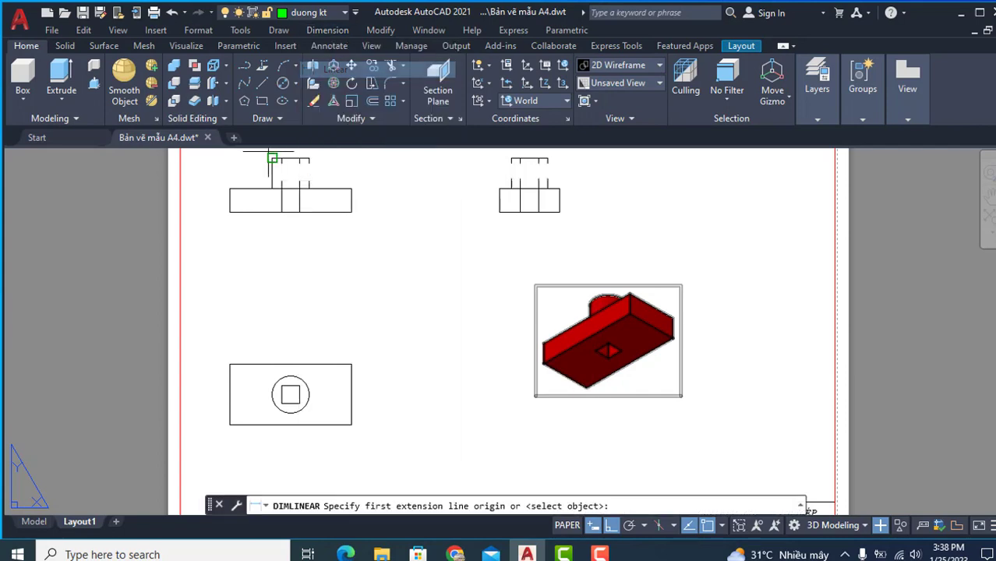
click(229, 212)
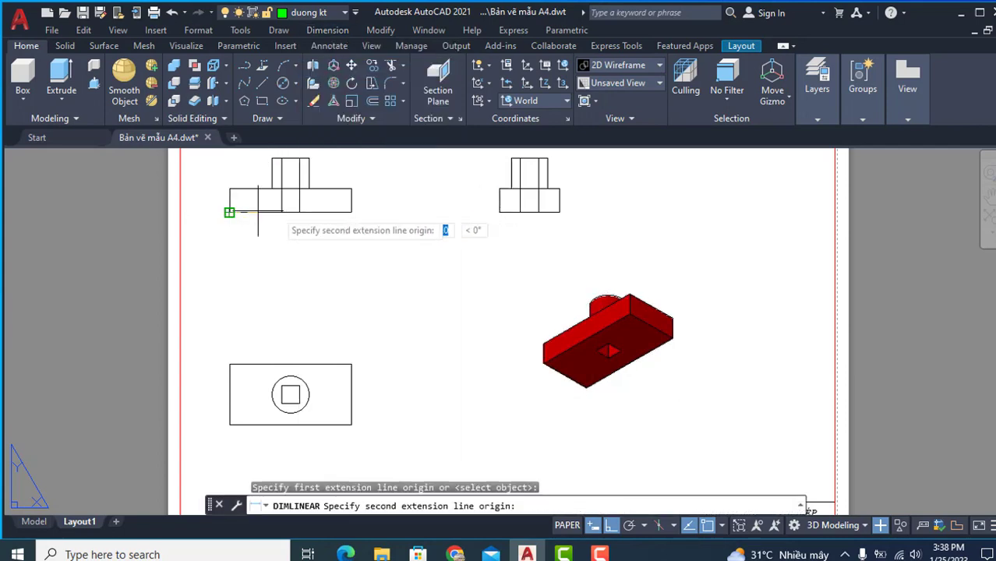
click(351, 212)
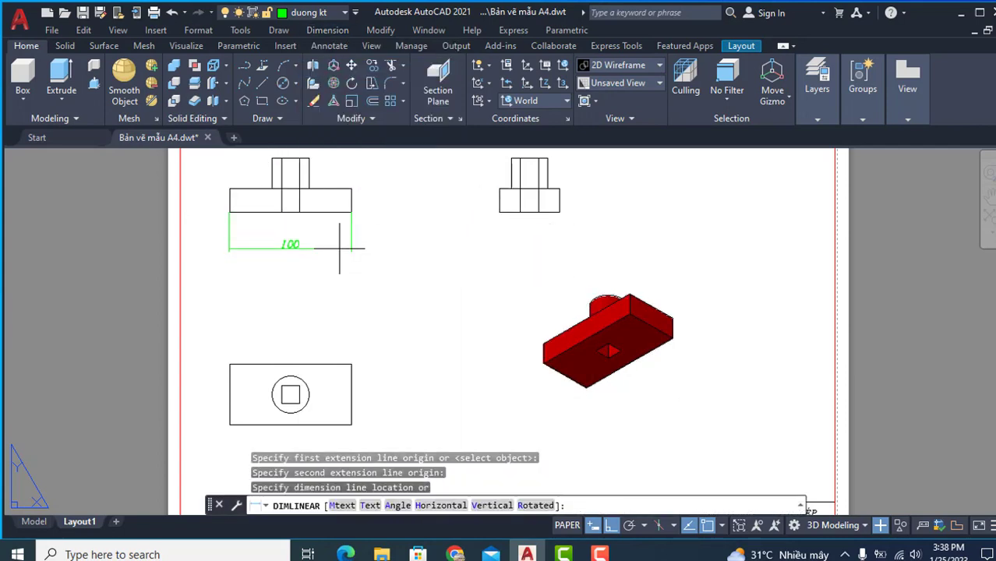
click(336, 242)
scroll(335, 243, up, 3)
scroll(390, 243, down, 2)
scroll(394, 240, down, 2)
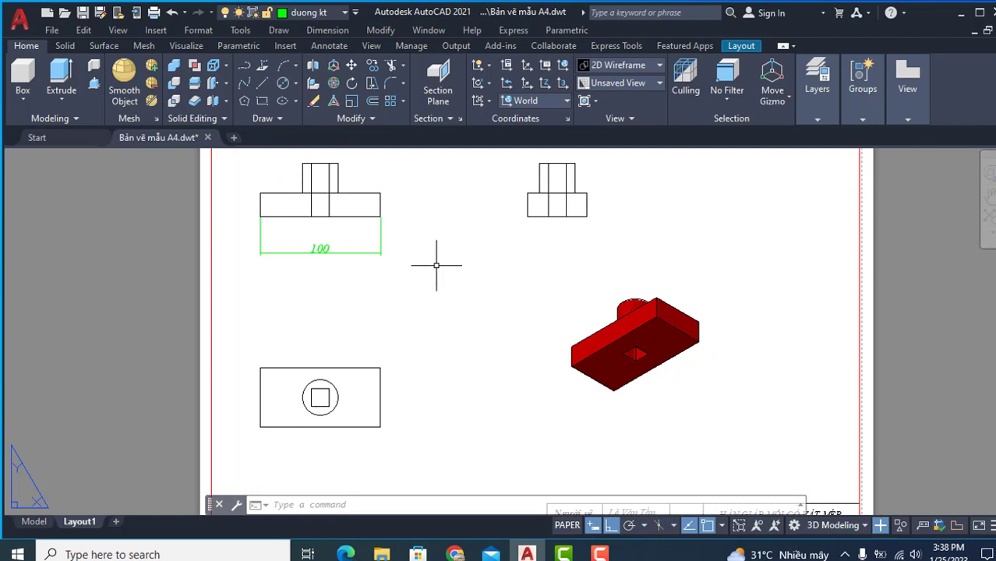
Step: Run DASSOC and cancel its prompt without changing dimension associativity
text(d)
text(assoc)
key(Return)
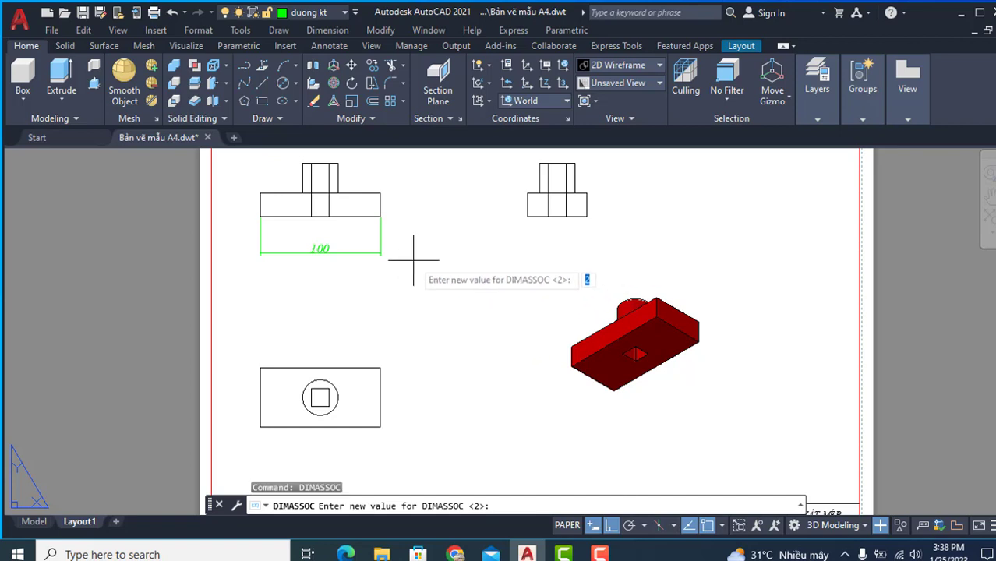
key(Escape)
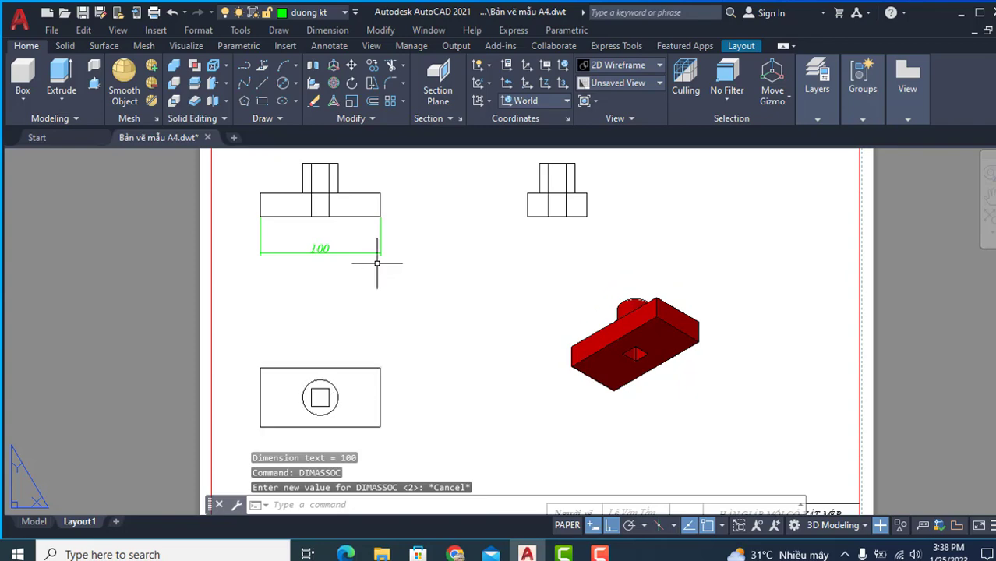
scroll(356, 255, up, 2)
mouse_move(355, 256)
middle_down()
mouse_move(380, 251)
mouse_move(358, 233)
middle_up()
scroll(380, 252, down, 2)
scroll(383, 234, up, 2)
scroll(367, 230, down, 2)
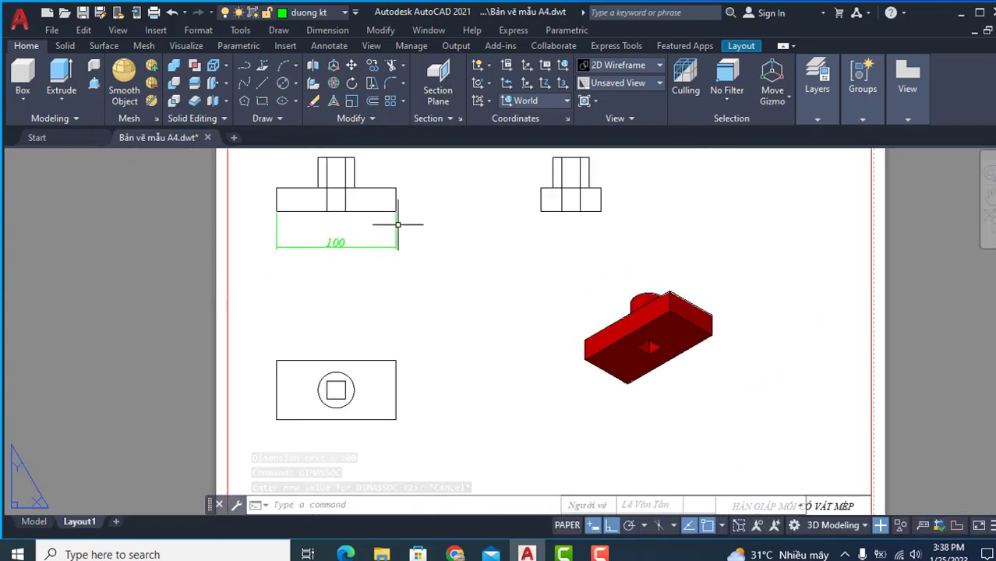
Step: Select the front view's viewport, browse the editing commands menu, then cancel the selection
click(349, 151)
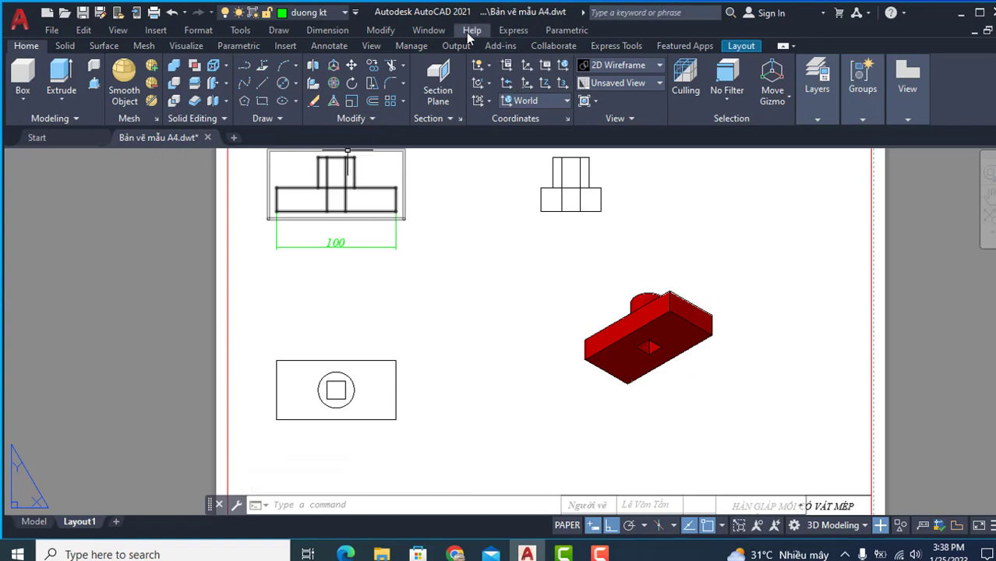
click(382, 30)
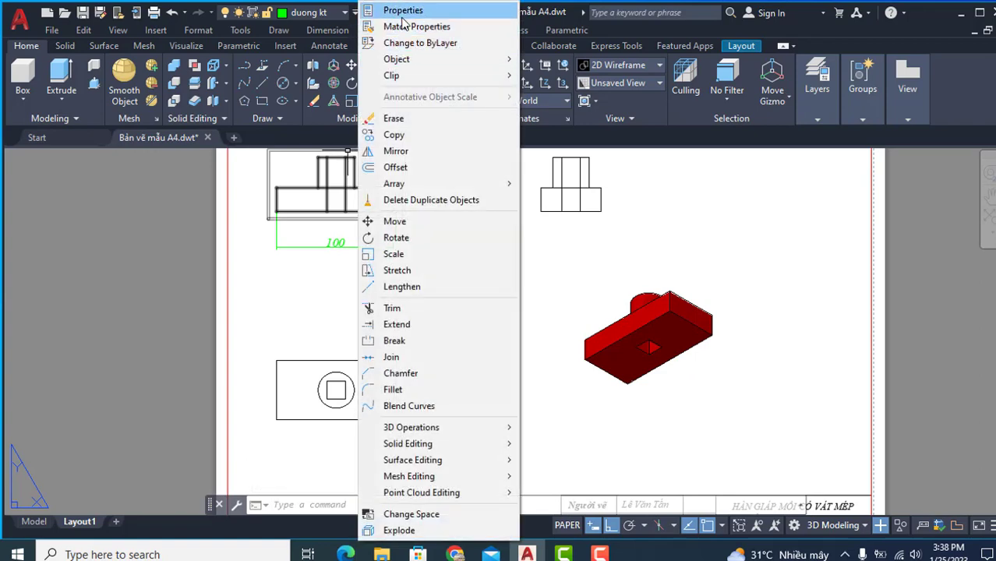
click(590, 232)
click(583, 247)
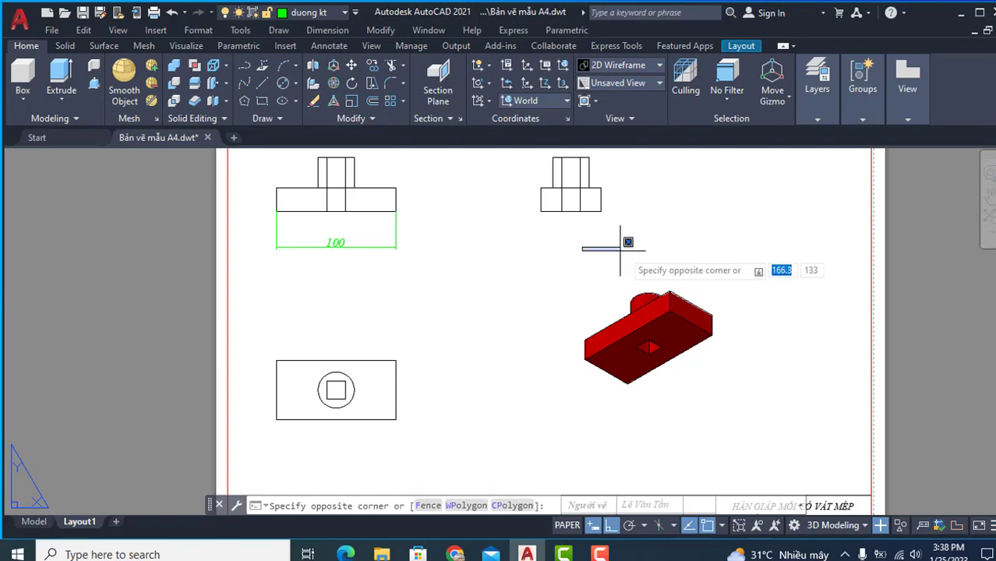
key(Escape)
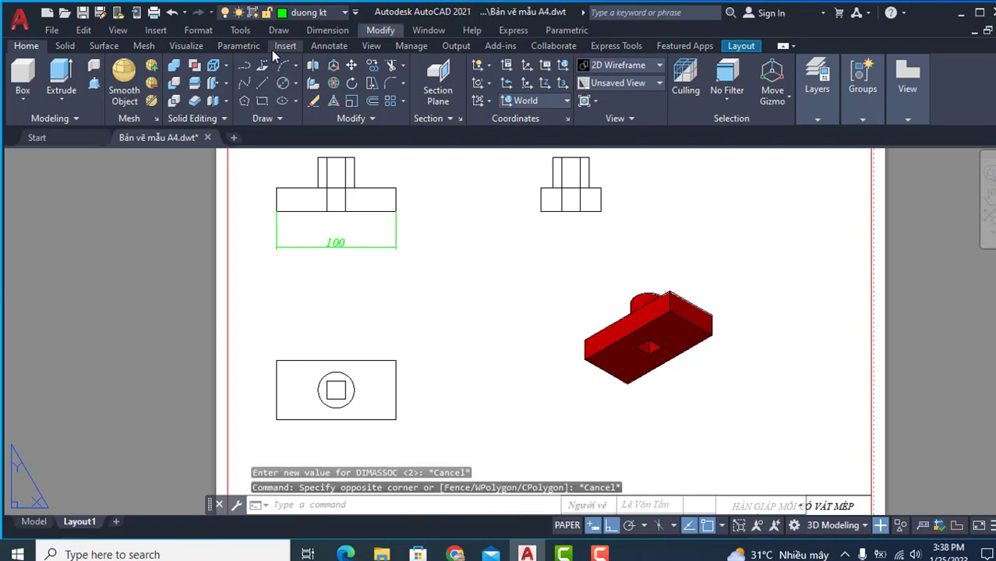
Step: Add a 50 linear dimension beneath the side view's base width
click(327, 30)
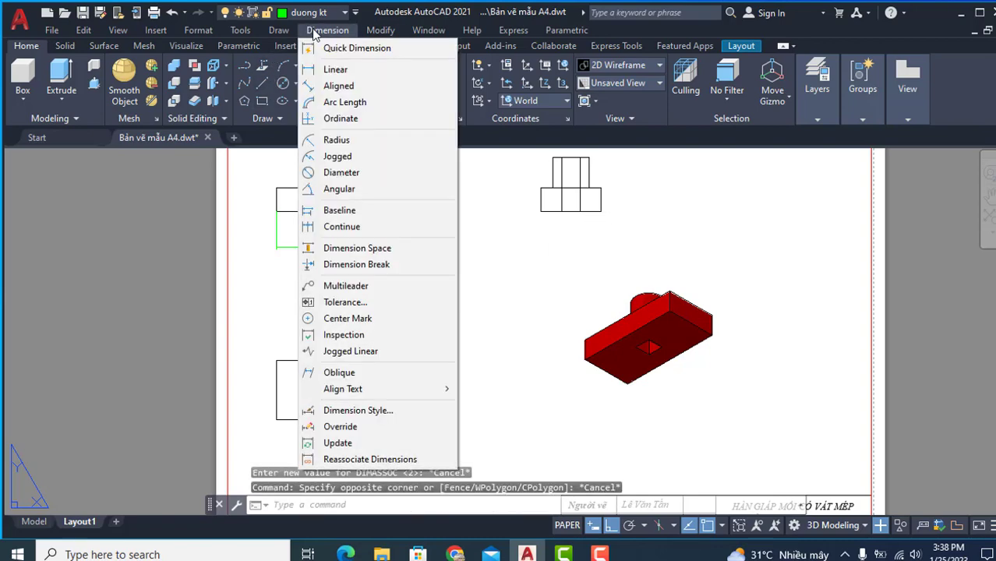
click(335, 69)
scroll(526, 216, up, 3)
click(479, 185)
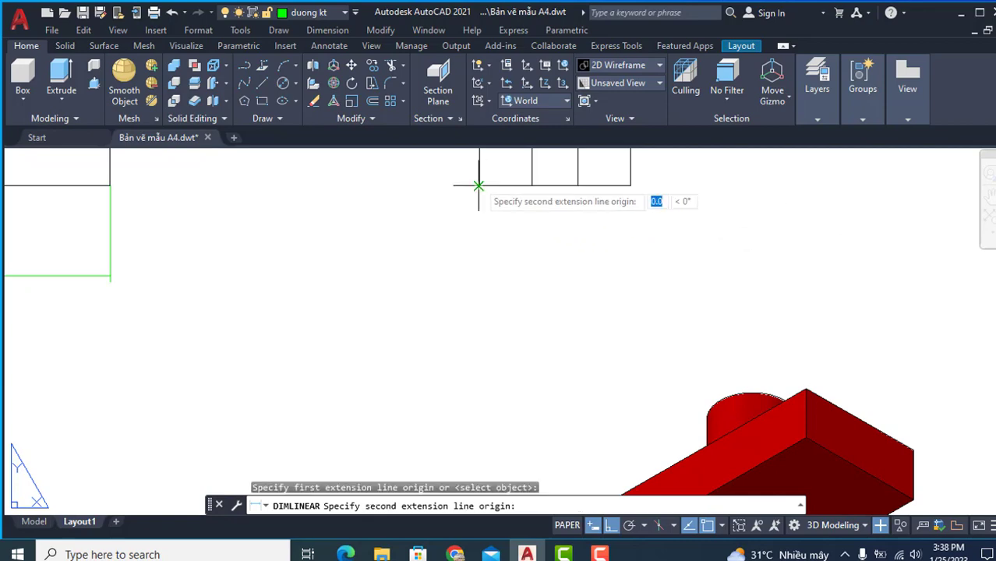
click(630, 186)
click(631, 250)
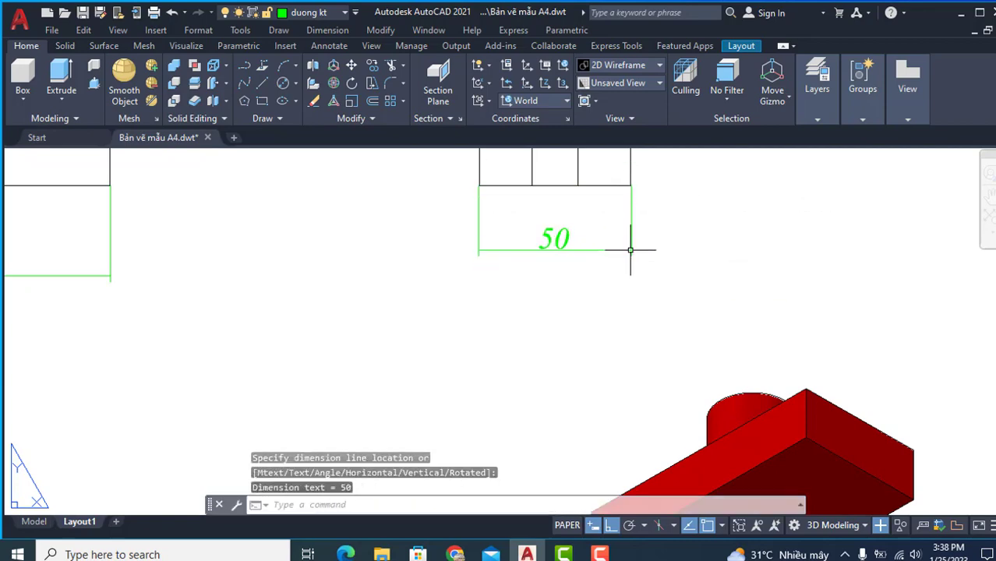
scroll(683, 251, down, 4)
middle_drag(678, 240, 647, 260)
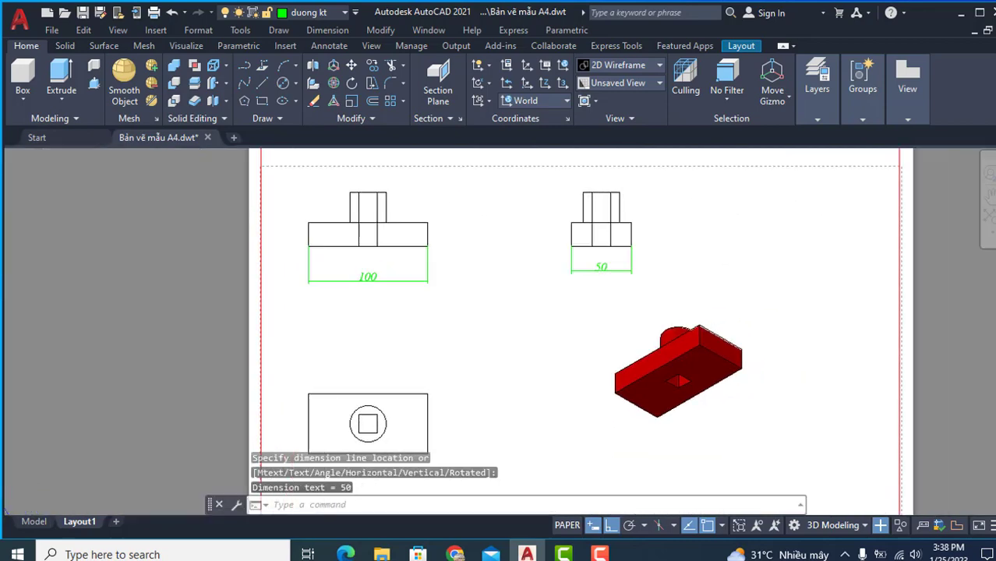
scroll(637, 264, up, 2)
Step: Select the 50 dimension, check the extra editing tools for Explode, then reselect it
click(570, 268)
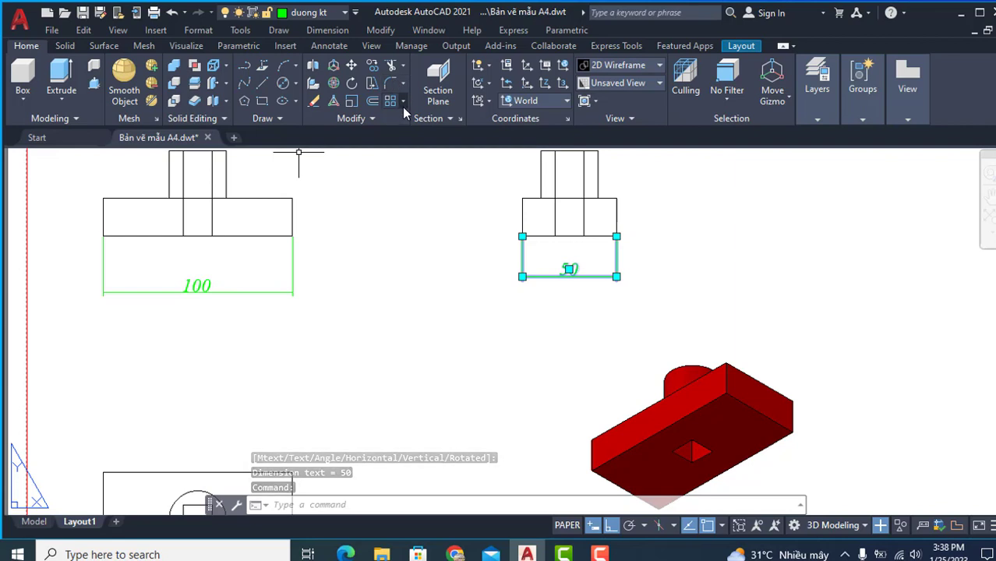
click(372, 118)
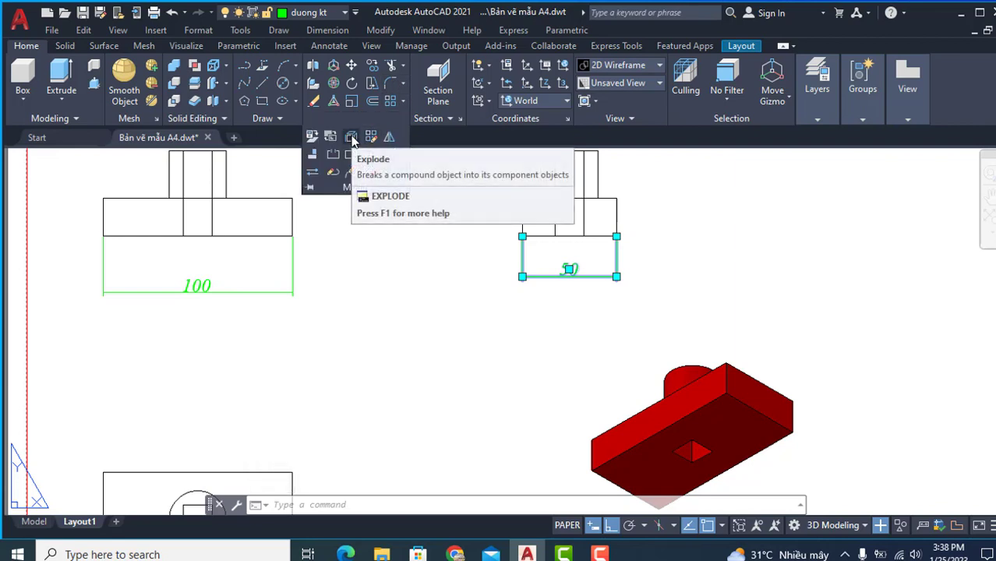
key(Escape)
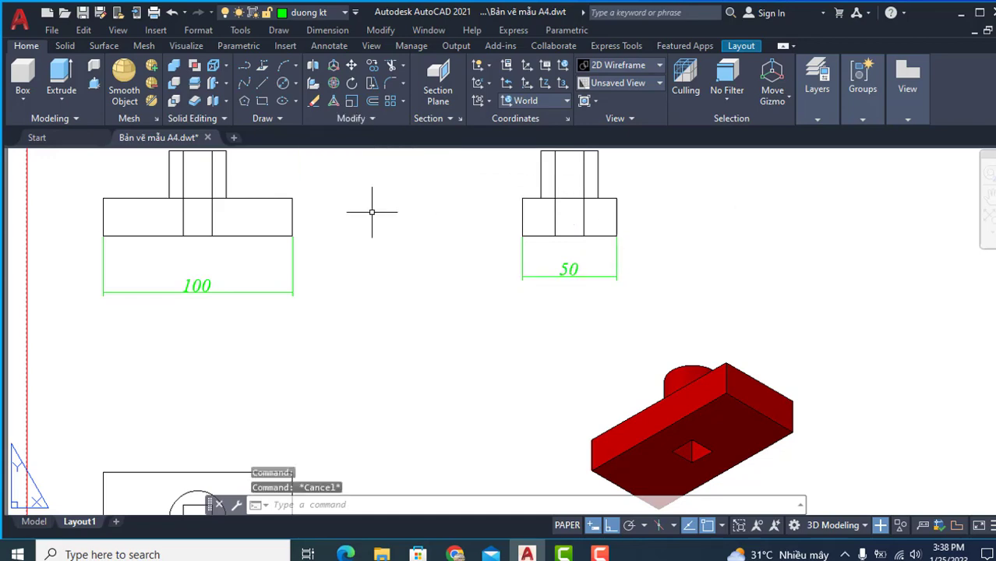
click(576, 271)
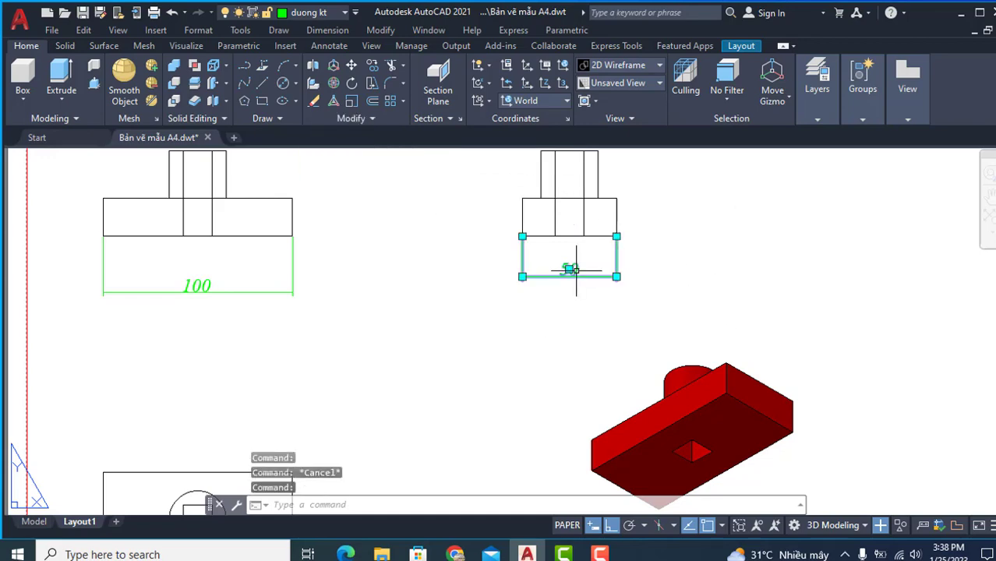
Step: Give the 50 dimension a Ø50 (%%c50) text override in Properties, then start retyping it
right_click(576, 270)
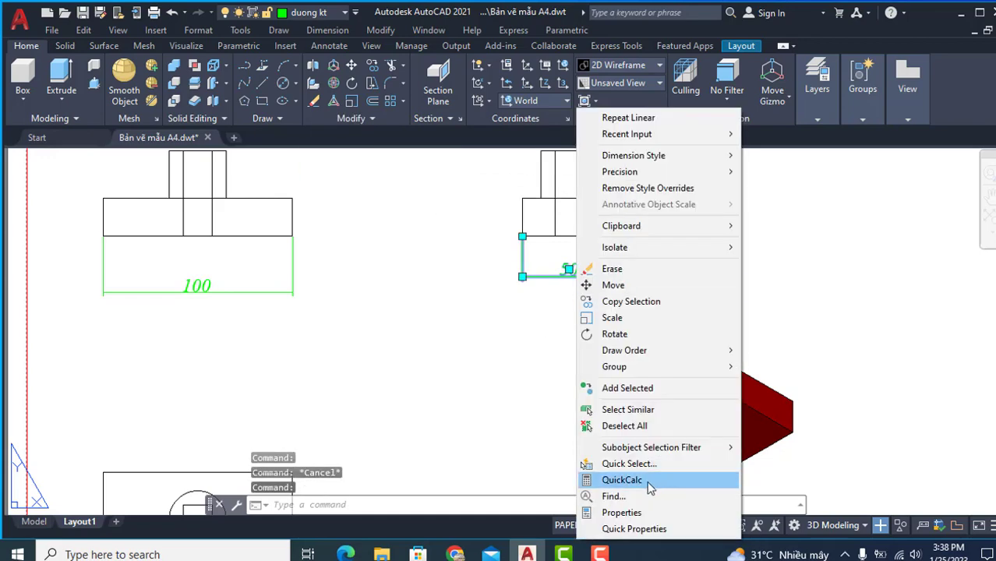
click(612, 513)
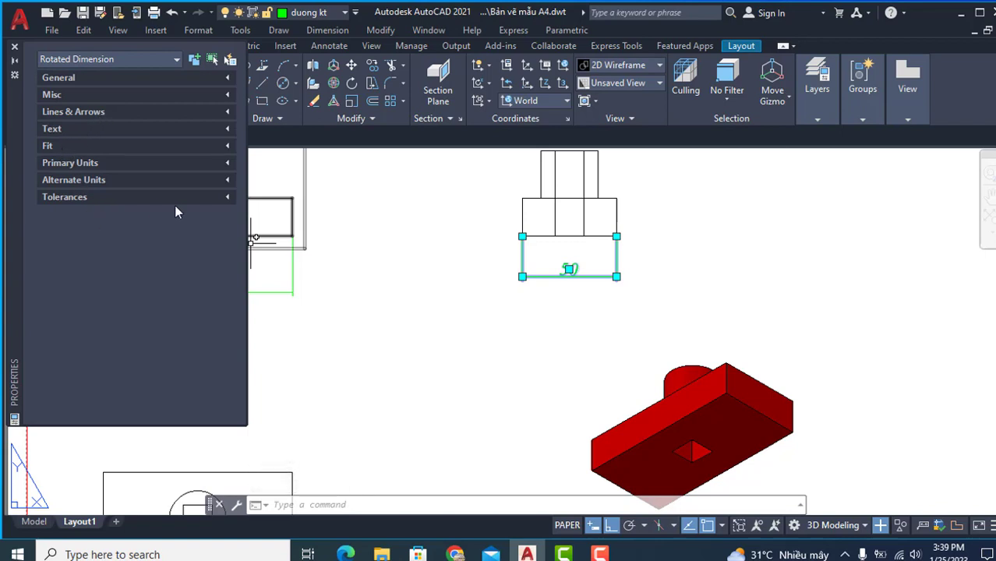
click(227, 129)
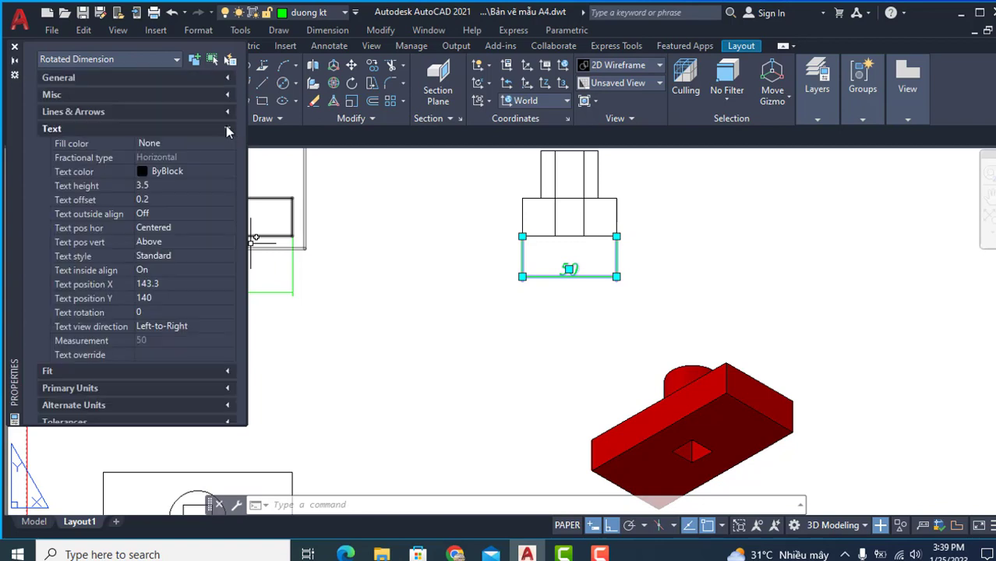
click(166, 355)
text(%%c50)
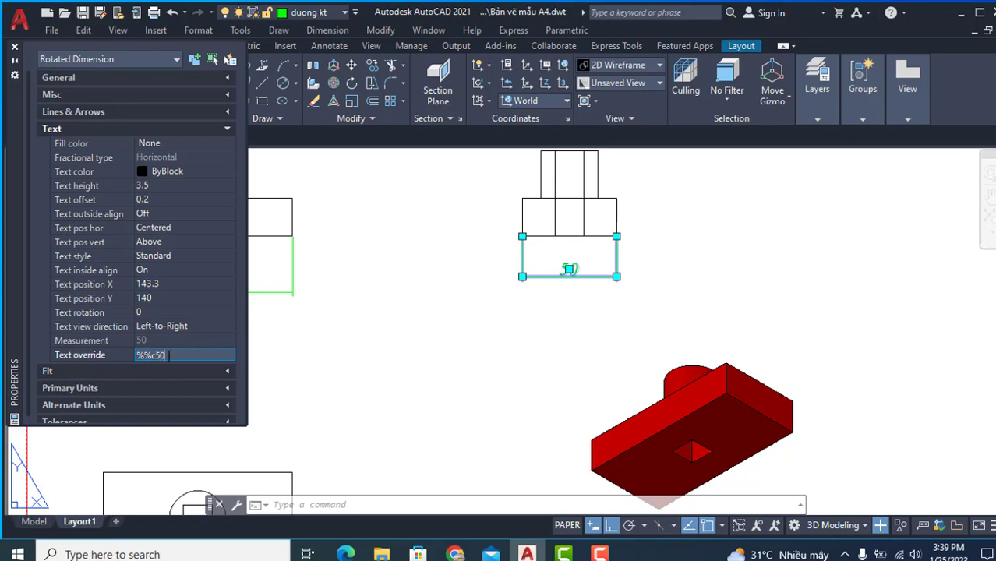
key(Return)
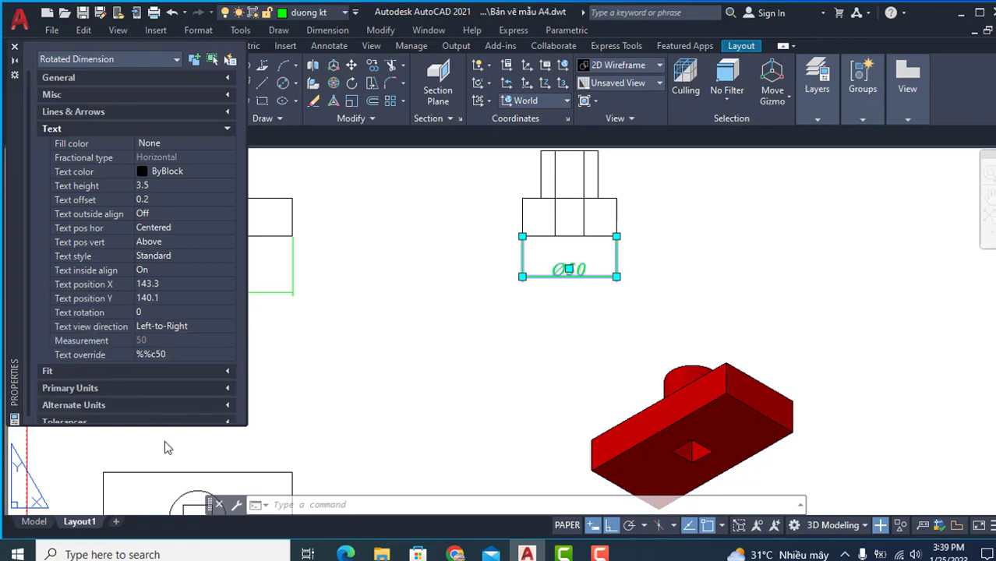
key(Escape)
click(580, 273)
click(152, 356)
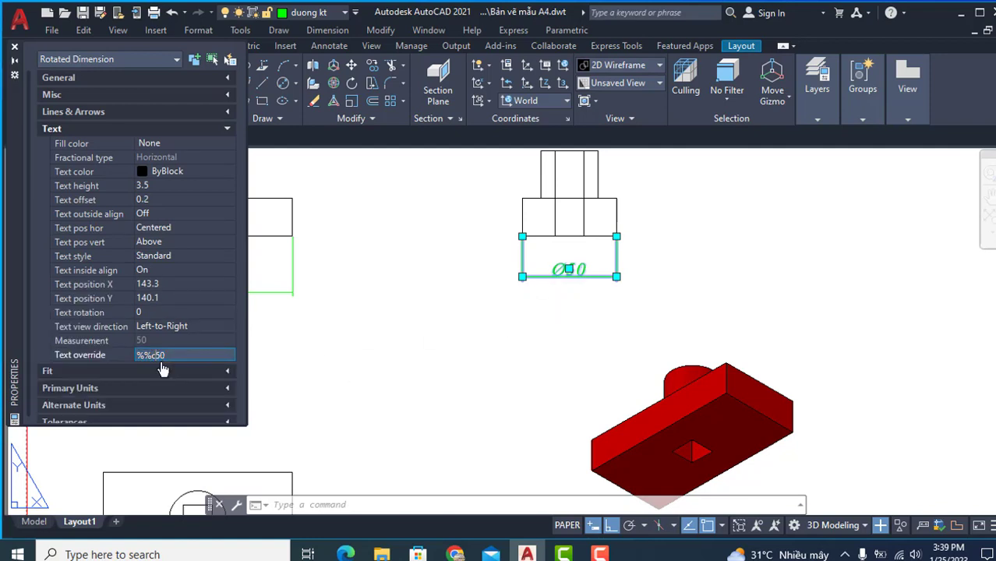
text(50)
Step: Commit the text override as 50%%d so the dimension reads 50°
key(Return)
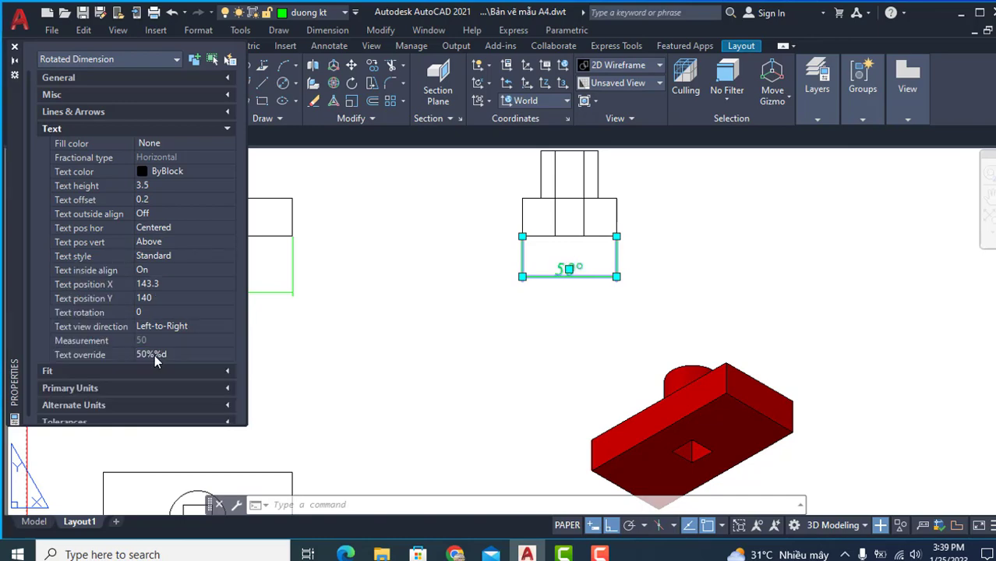
click(160, 356)
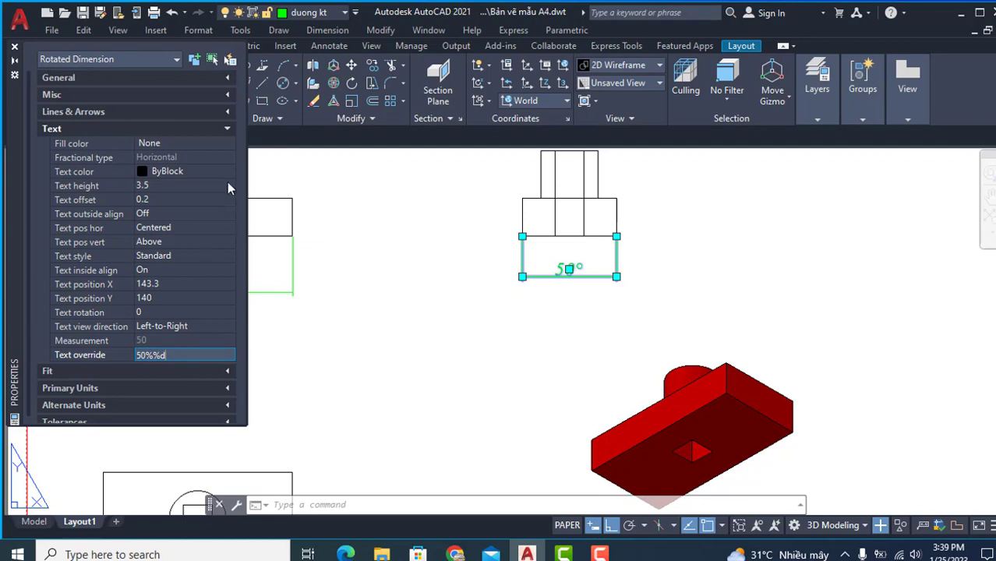
click(226, 130)
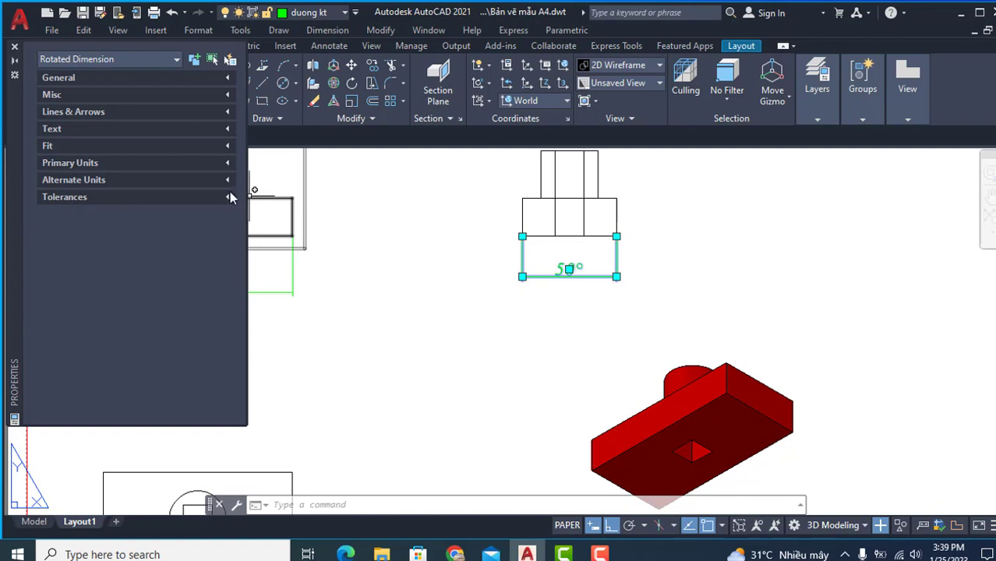
Step: Give the 50° dimension Deviation tolerances with lower limit 0.2 and upper limit 0.3
click(228, 197)
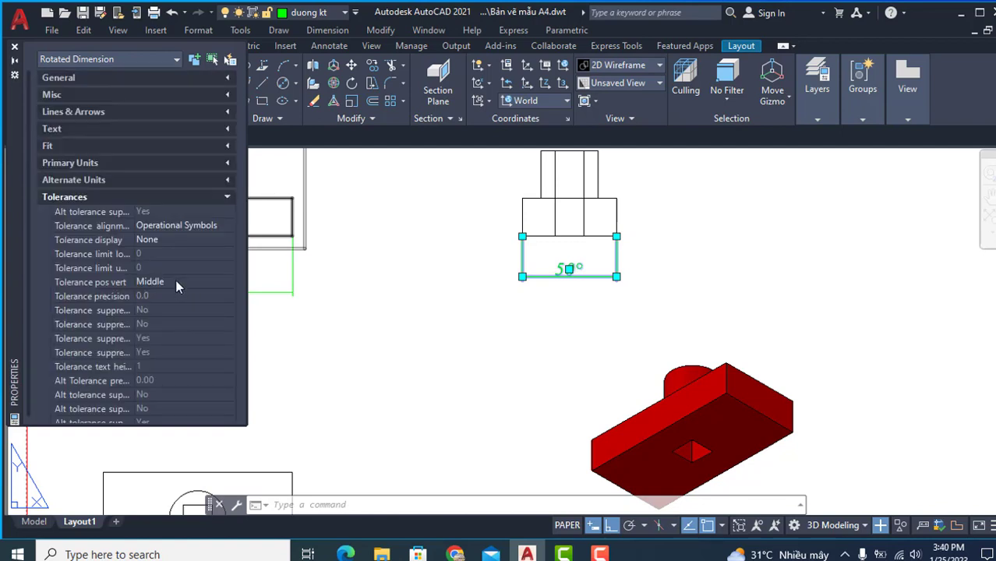
click(163, 239)
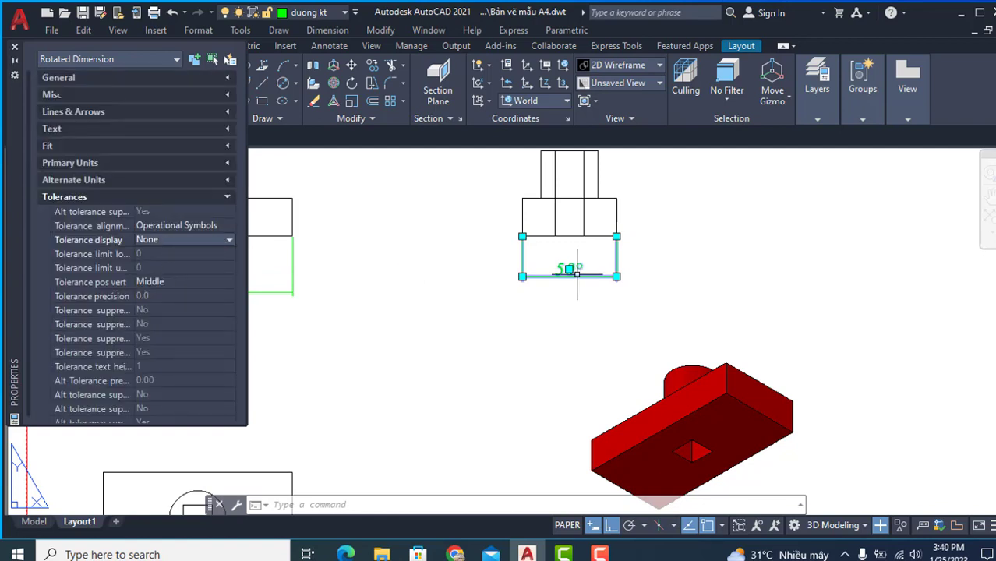
click(213, 239)
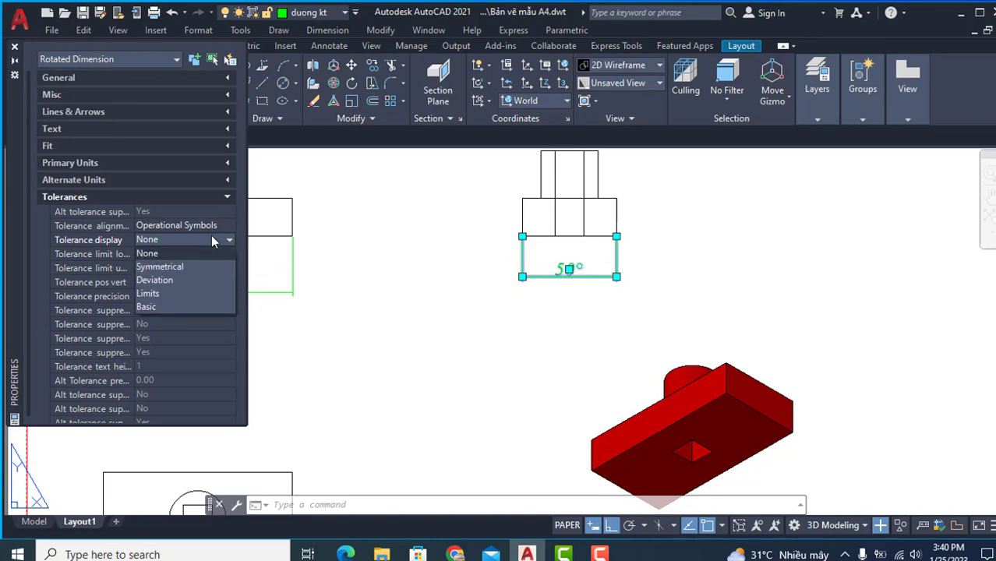
click(159, 280)
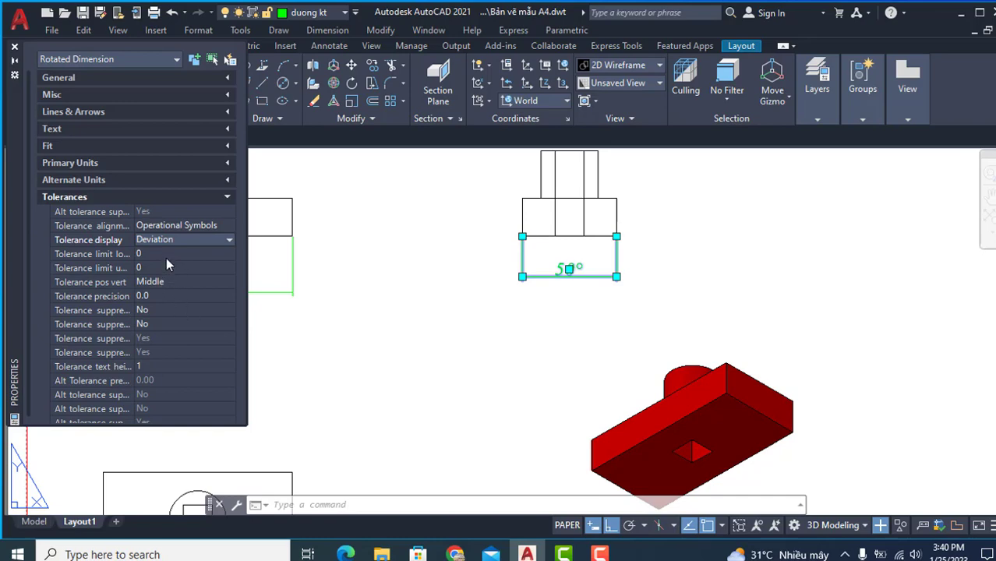
click(164, 256)
text(.2)
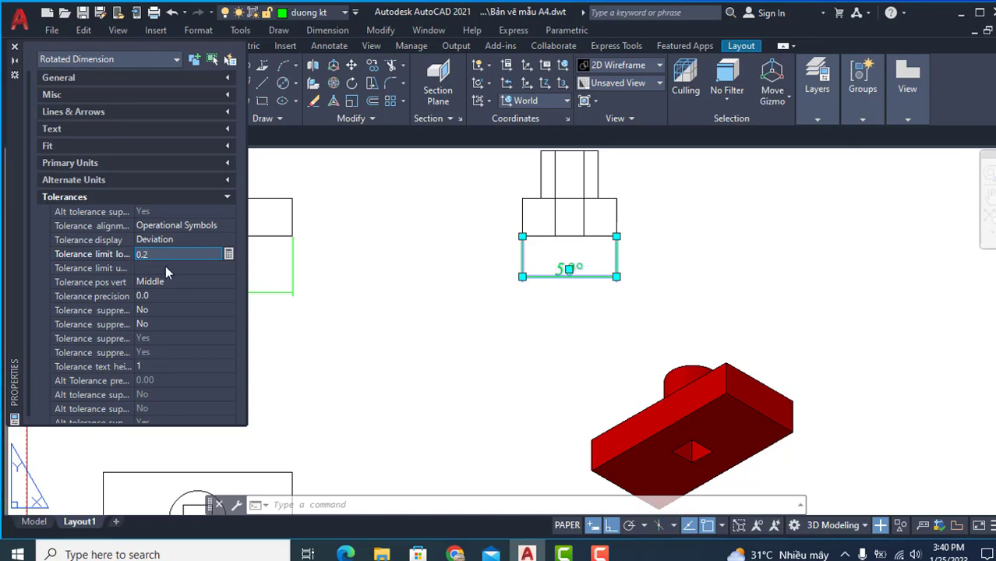
click(165, 265)
text(0.3)
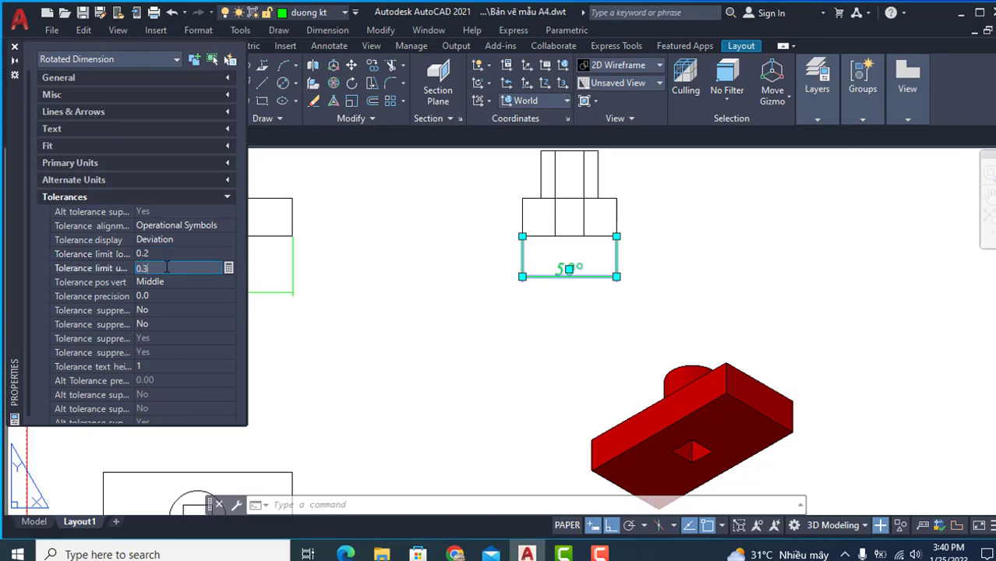
key(Tab)
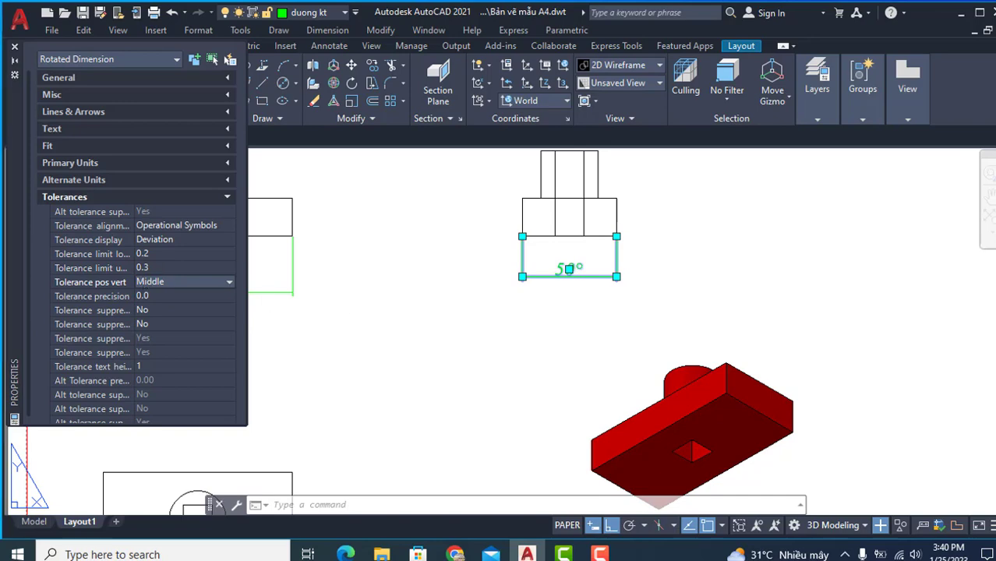
key(Escape)
Step: Give the front view's 100 dimension Deviation tolerances, lower 0.2 and upper 0.3
scroll(567, 311, down, 3)
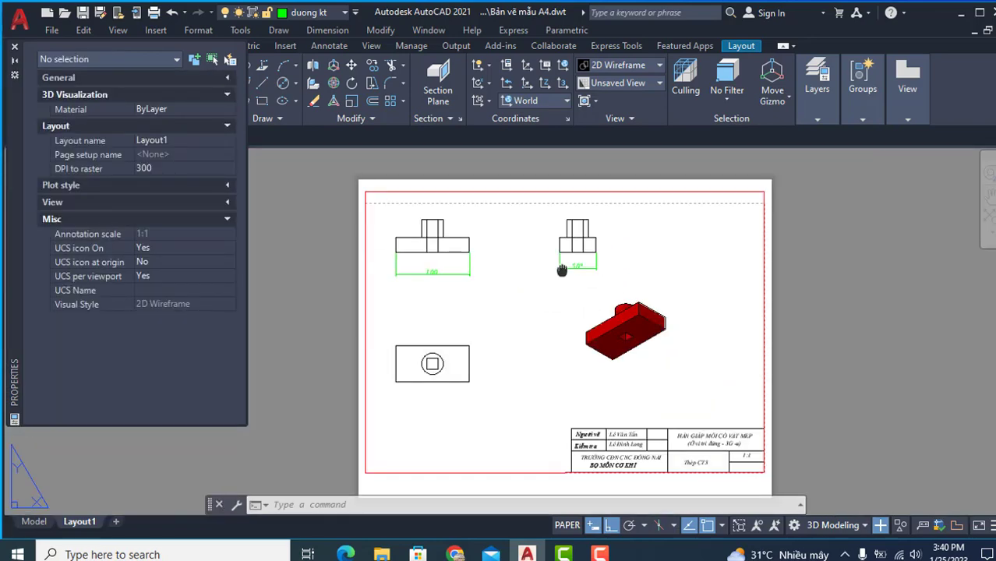
scroll(495, 277, up, 3)
scroll(495, 277, up, 1)
click(422, 271)
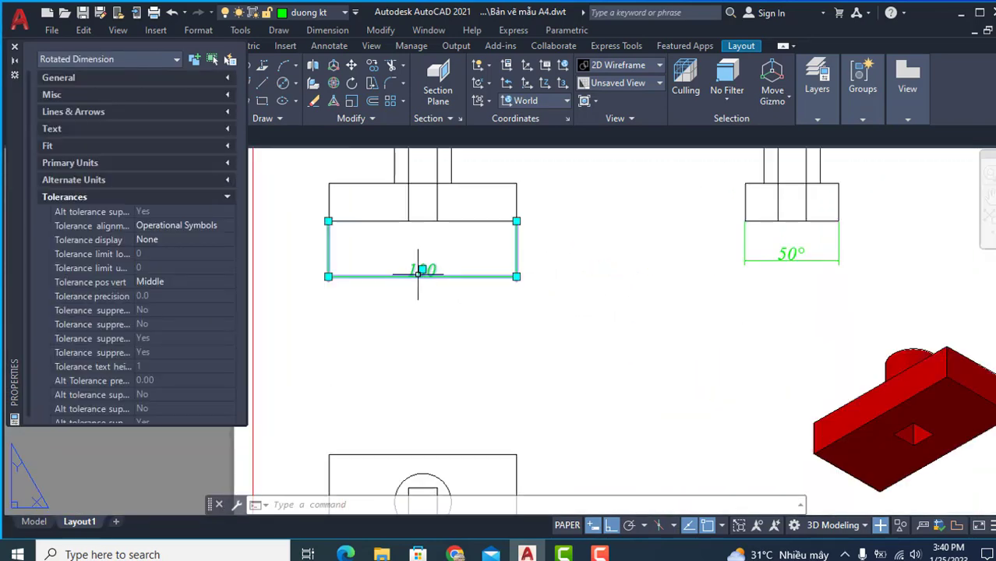
click(178, 242)
click(177, 240)
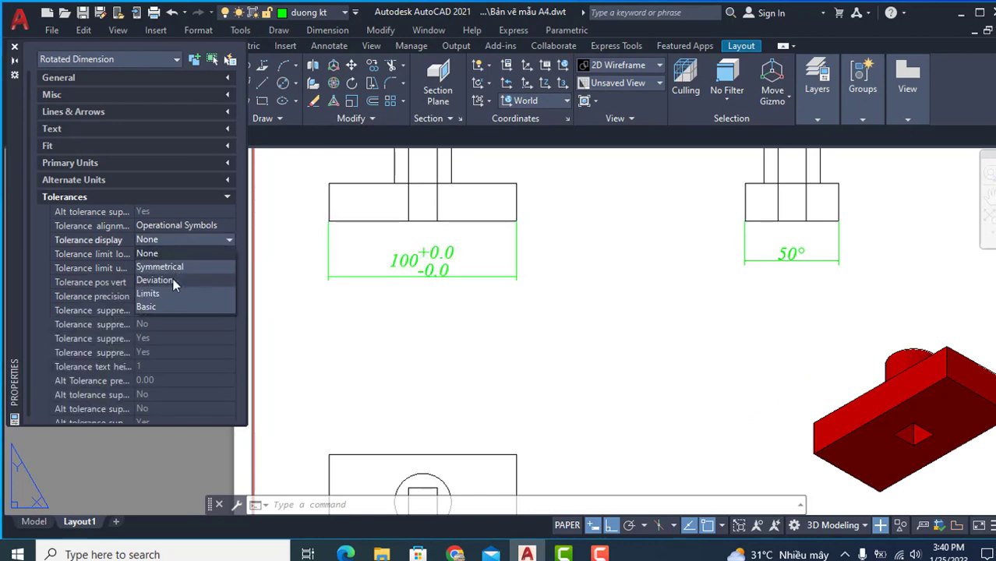
click(160, 280)
click(185, 254)
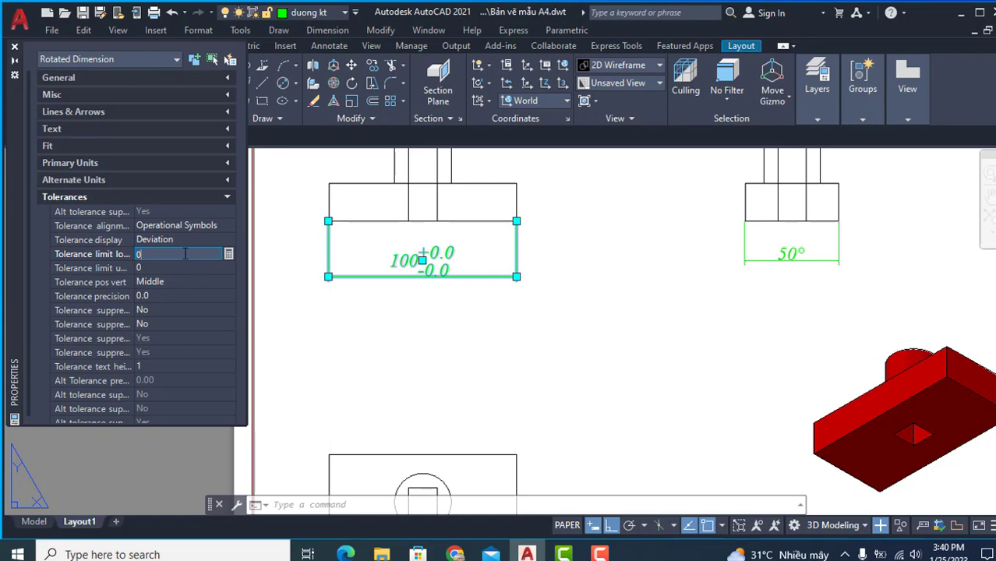
click(187, 269)
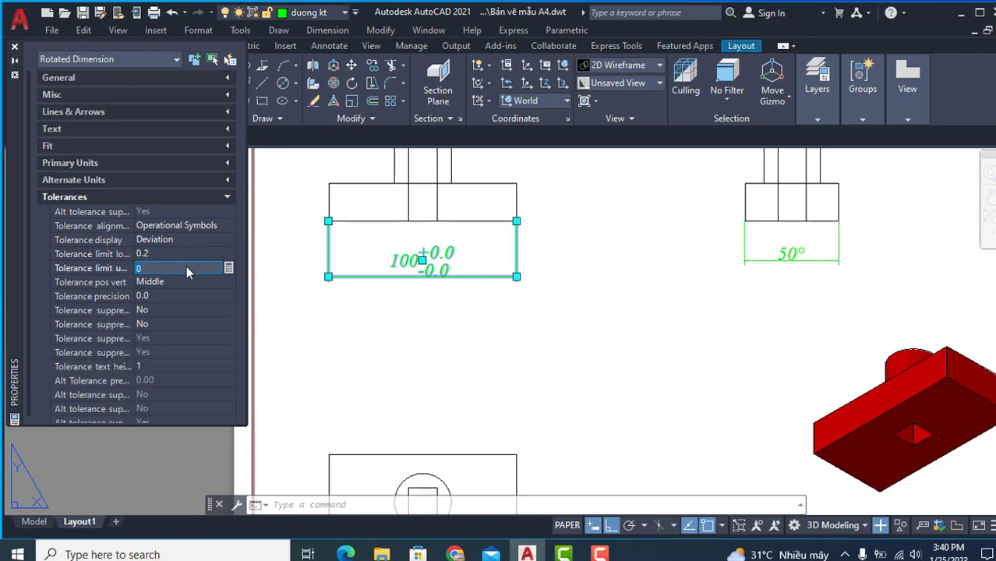
text(.3)
key(Return)
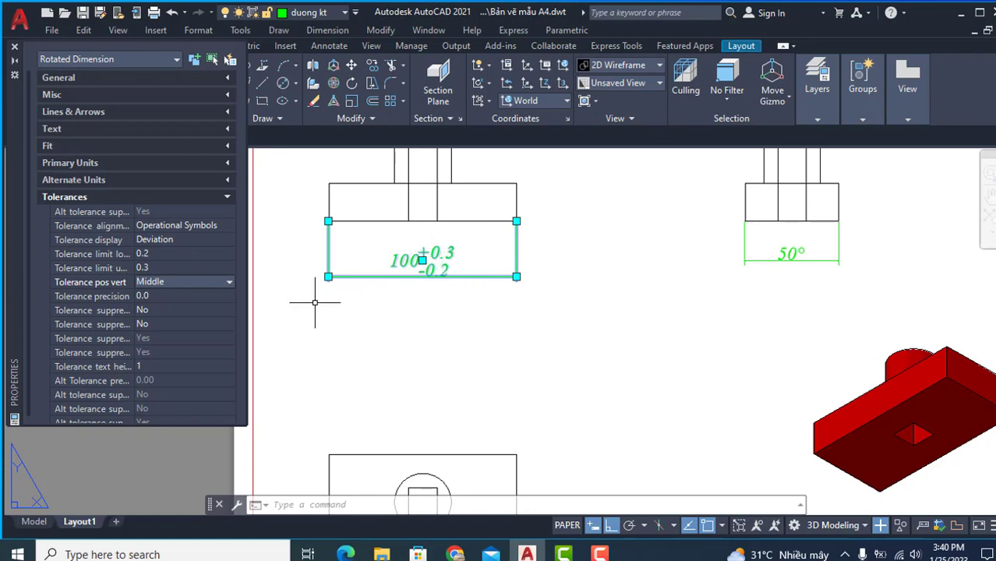
Step: Check the leading and trailing zero suppression under Primary Units, then close Properties
click(227, 197)
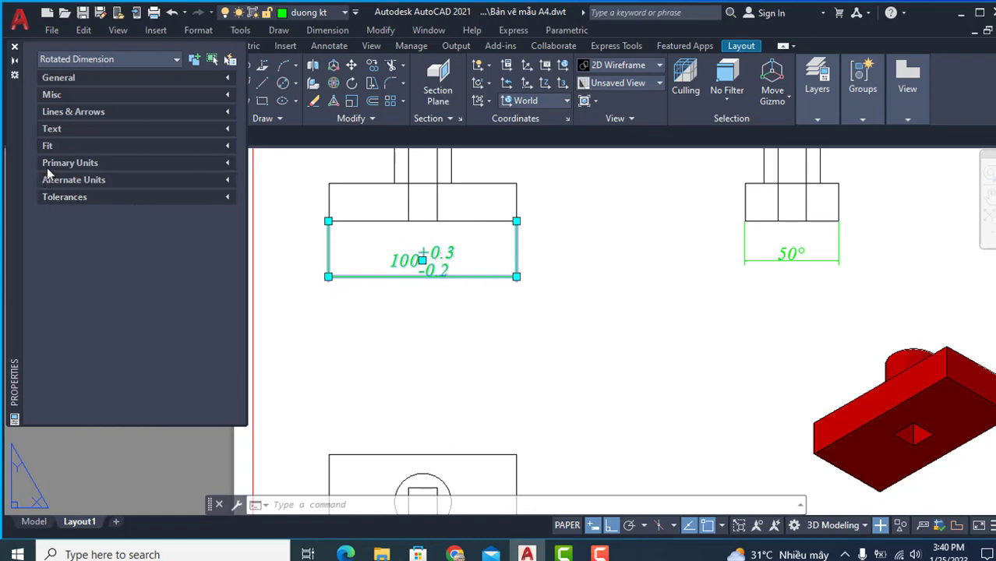
click(227, 164)
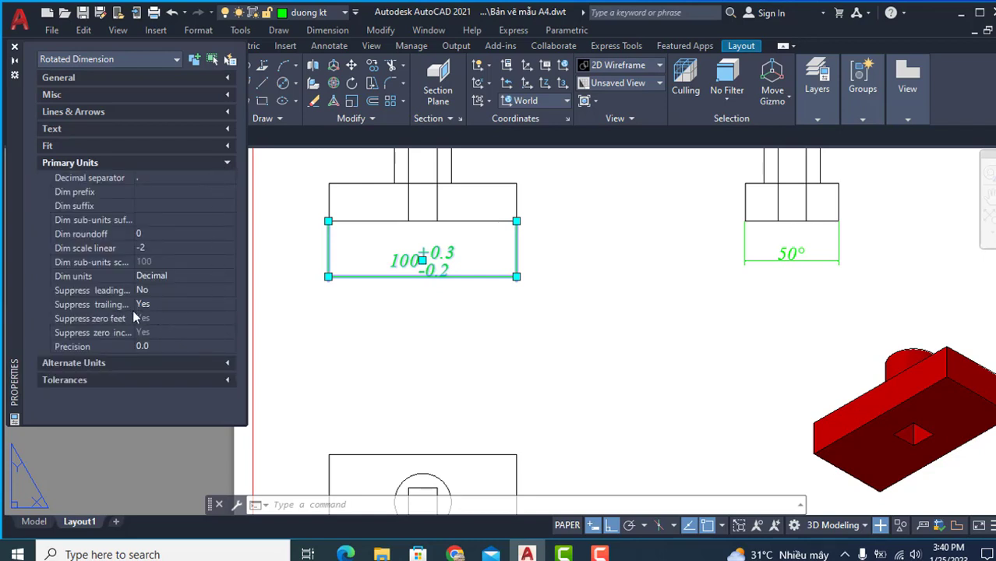
click(170, 291)
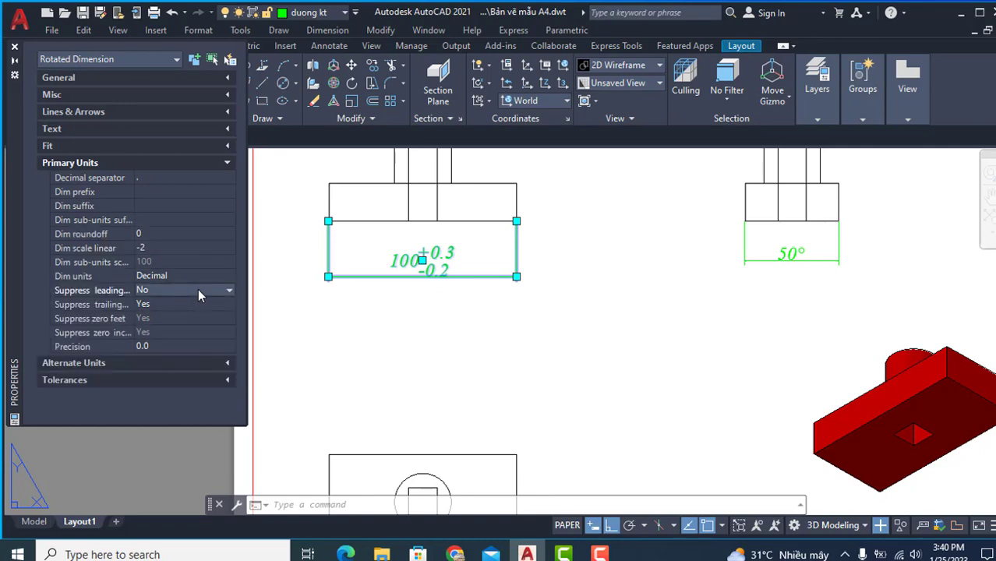
click(180, 305)
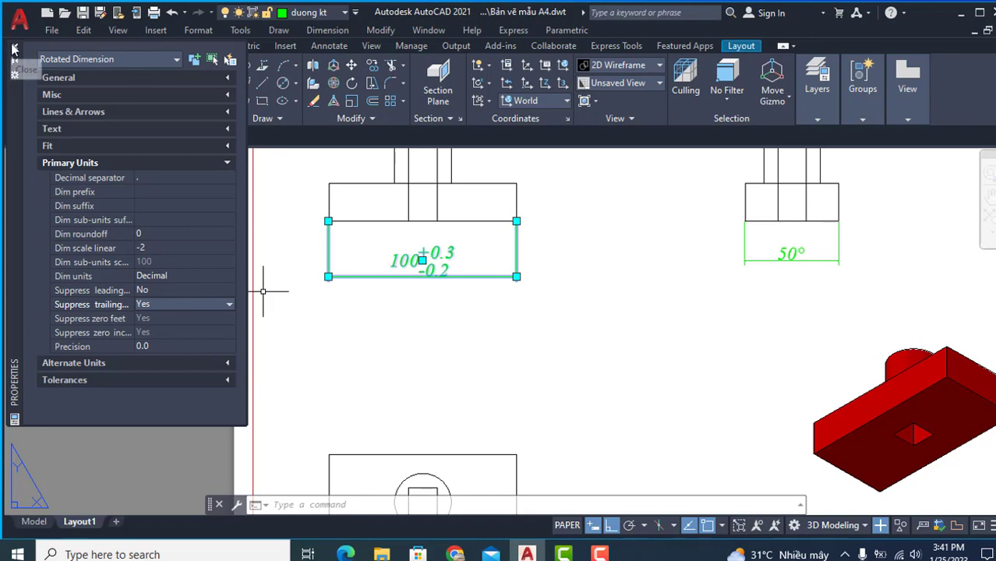
key(ctrl+1)
Step: Cancel the dimension selection, zoom out to the whole sheet, and select the lower-left plan view
scroll(362, 305, down, 2)
key(Escape)
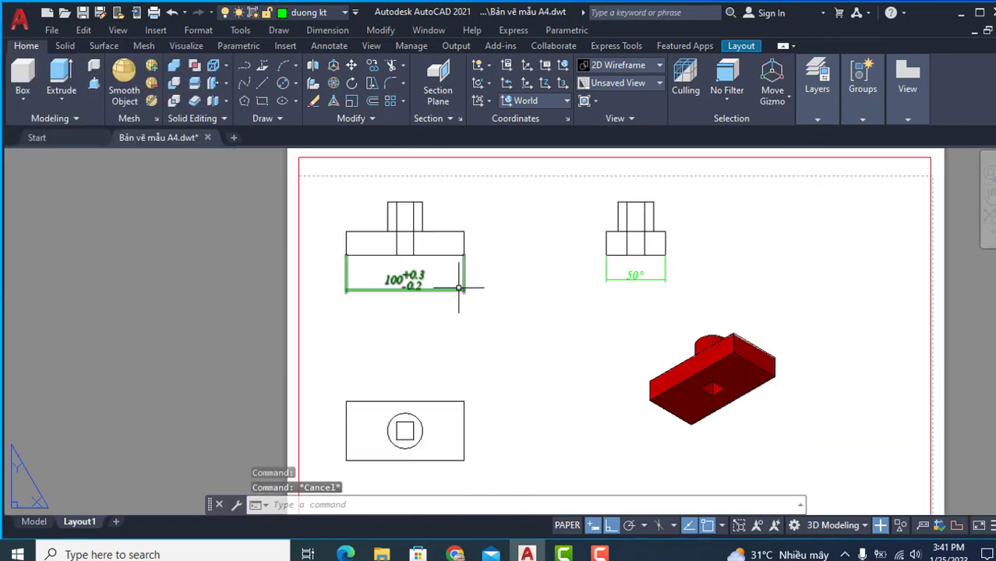
middle_drag(452, 289, 438, 275)
scroll(605, 324, down, 2)
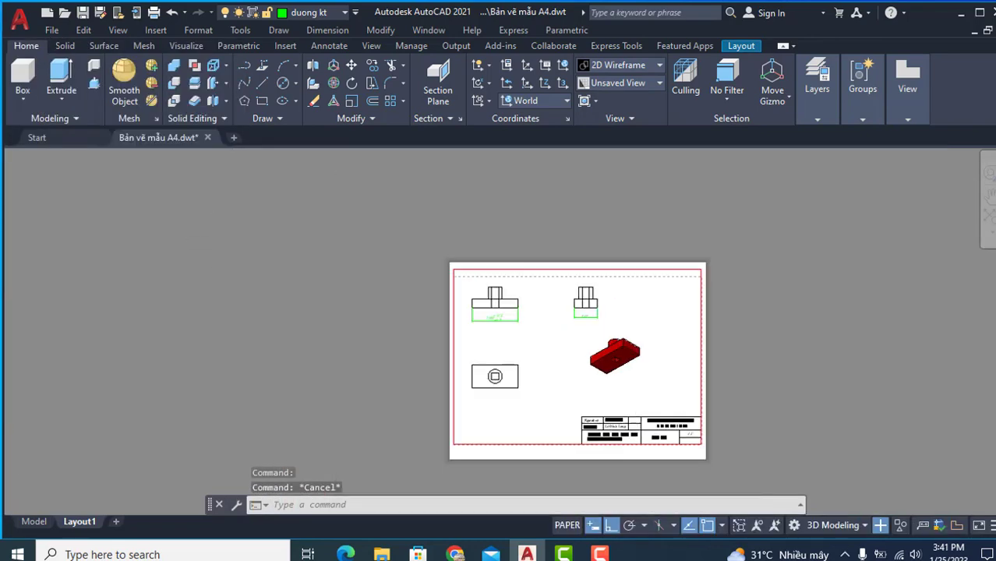
scroll(605, 323, down, 1)
scroll(605, 324, up, 2)
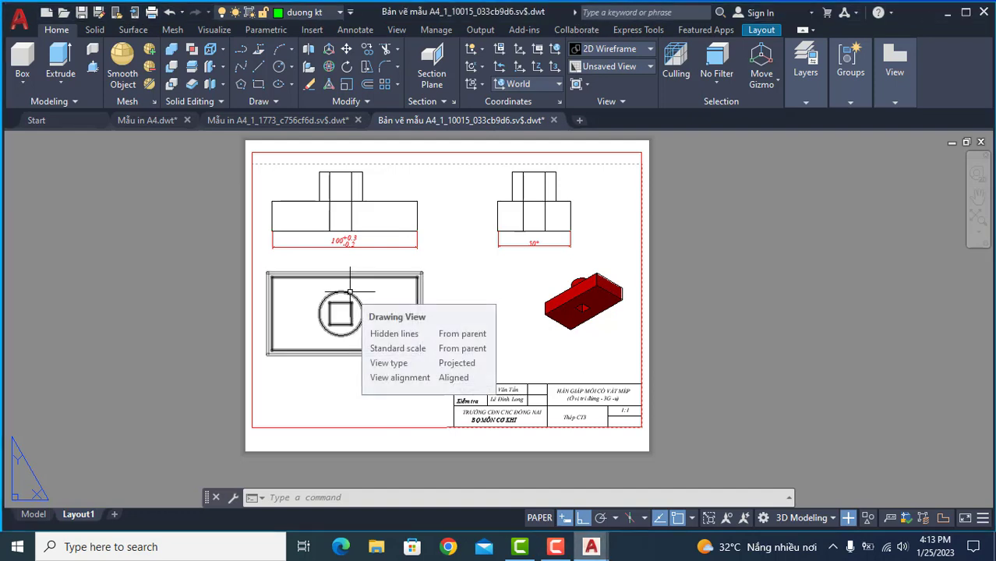
click(342, 272)
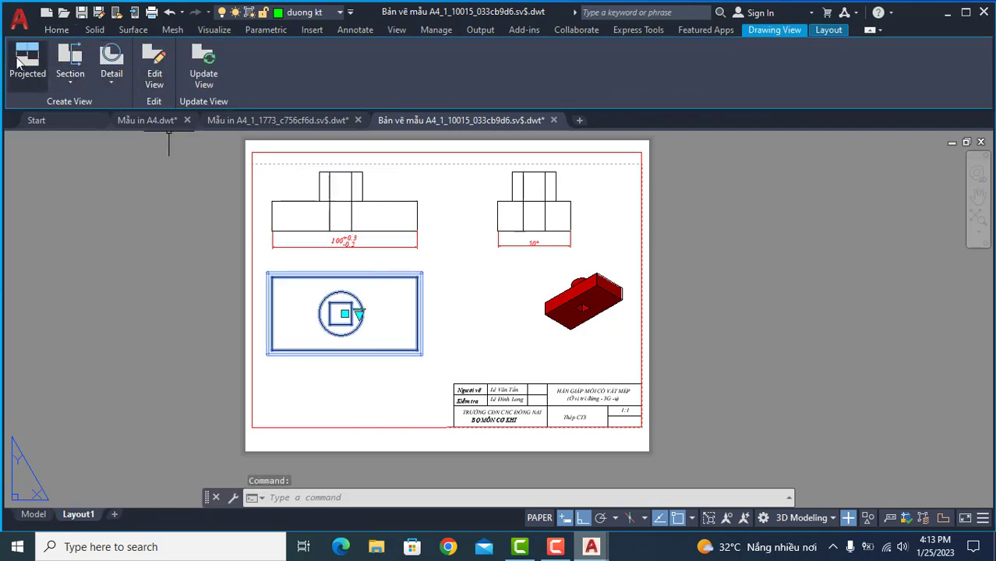
Step: Create full section view A, cut vertically through the plan view and placed to its right
click(72, 83)
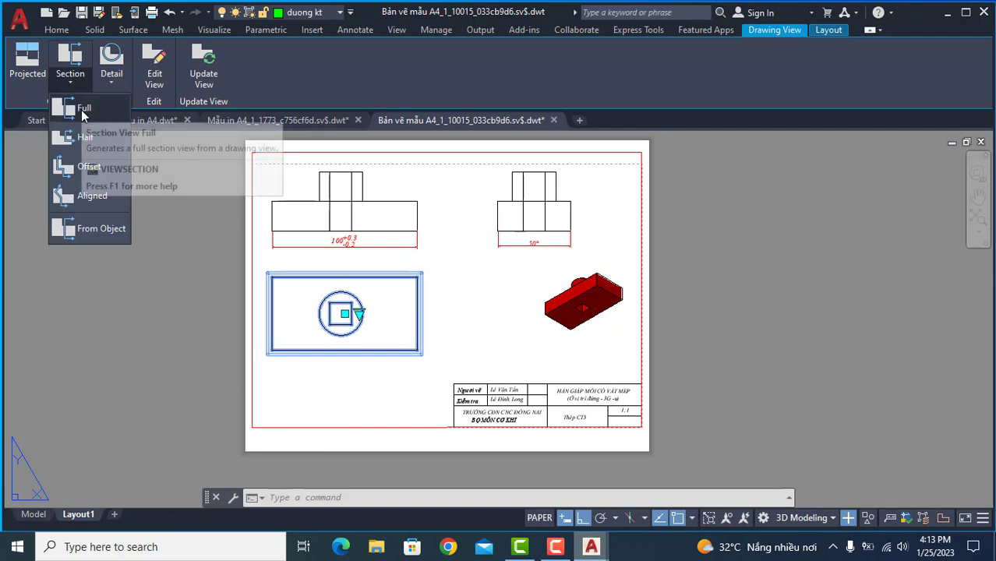
click(83, 111)
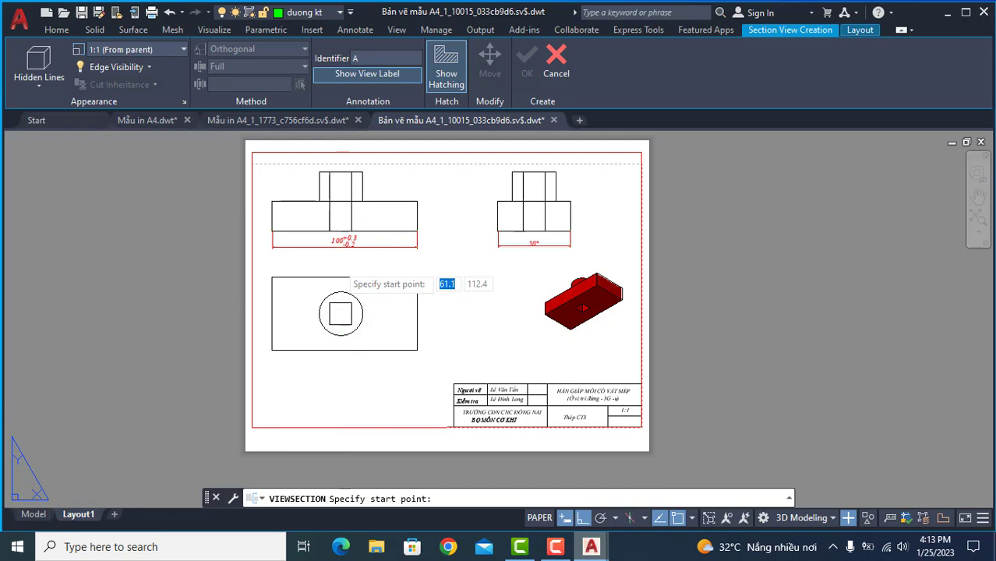
click(340, 265)
click(344, 371)
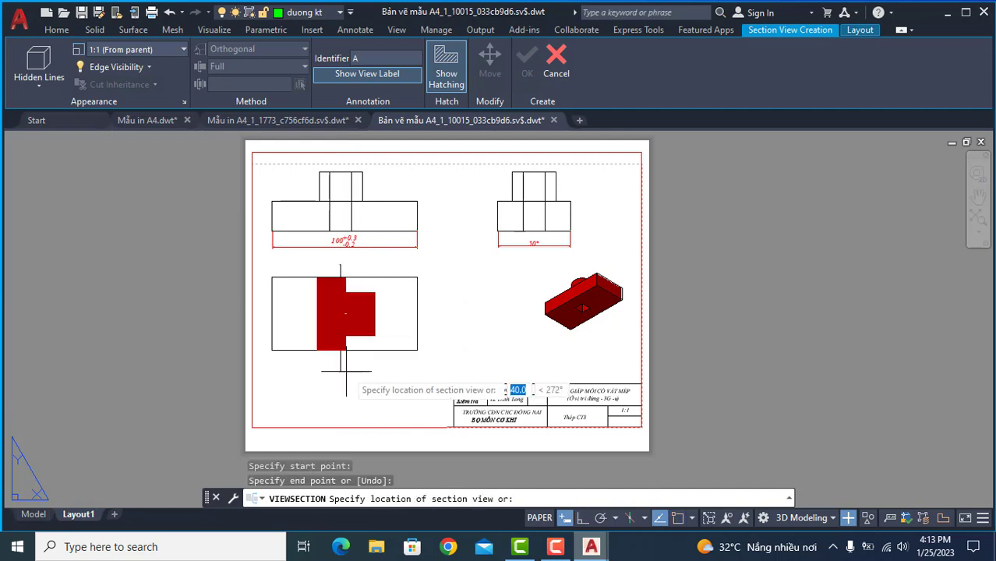
click(494, 343)
key(Return)
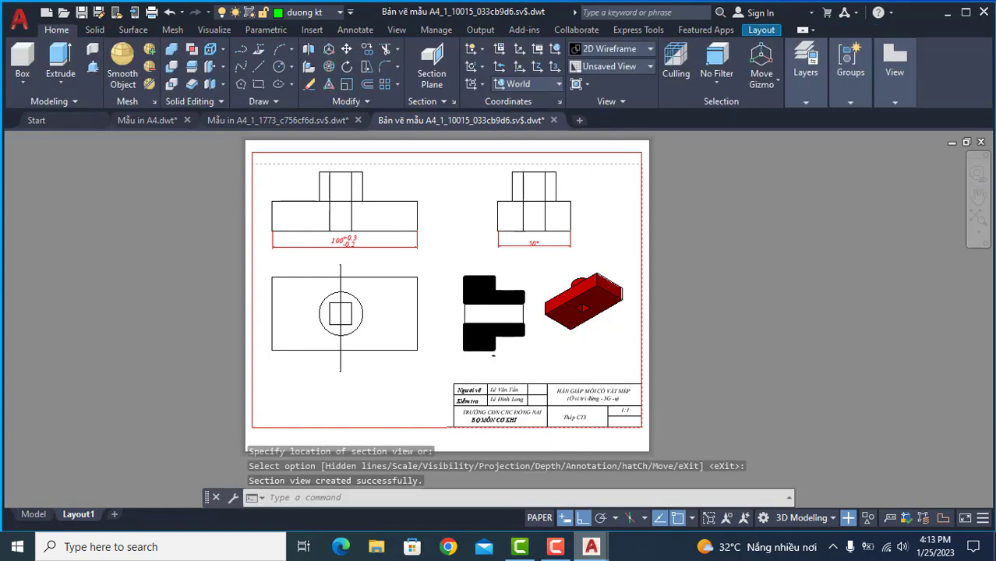
Step: Select the section view's hatch and open its Properties palette
scroll(503, 312, up, 4)
scroll(503, 312, up, 4)
scroll(503, 313, down, 6)
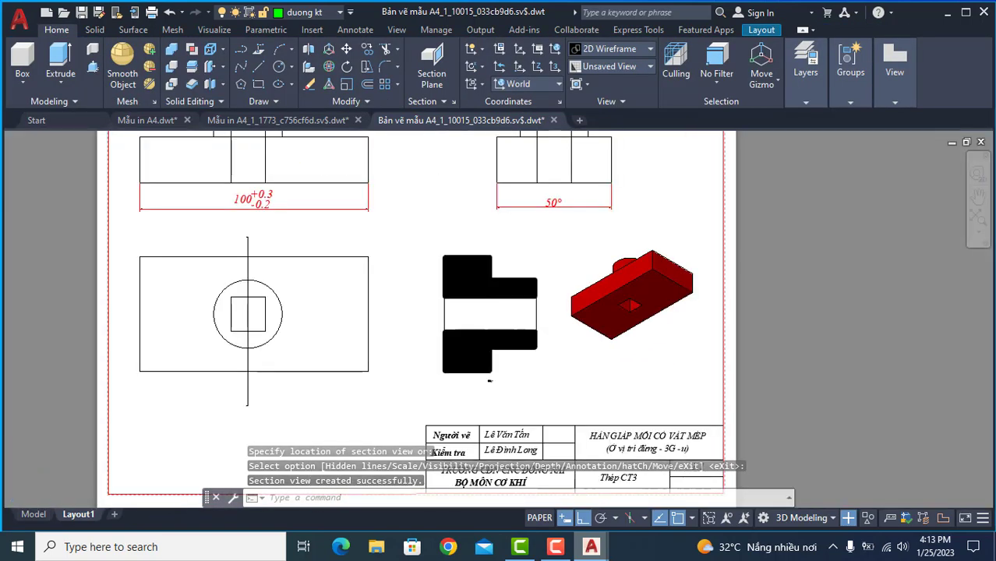
scroll(491, 280, down, 2)
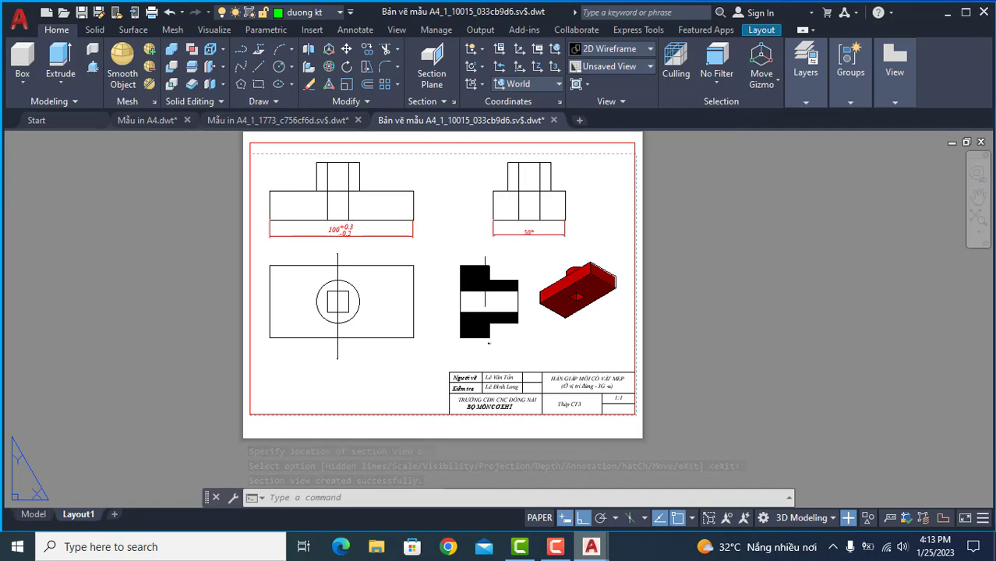
scroll(484, 277, up, 1)
scroll(482, 272, down, 1)
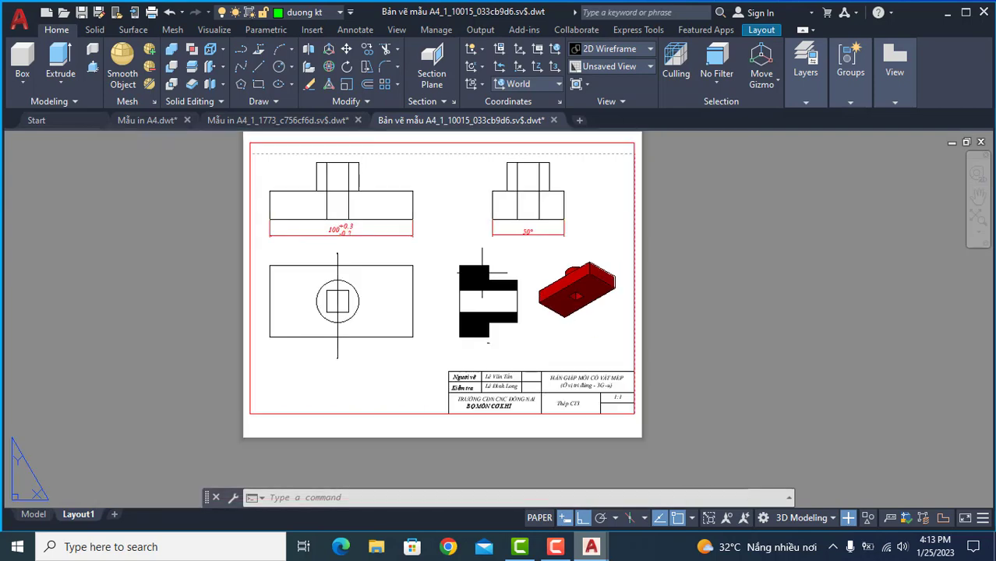
scroll(481, 273, up, 1)
click(466, 273)
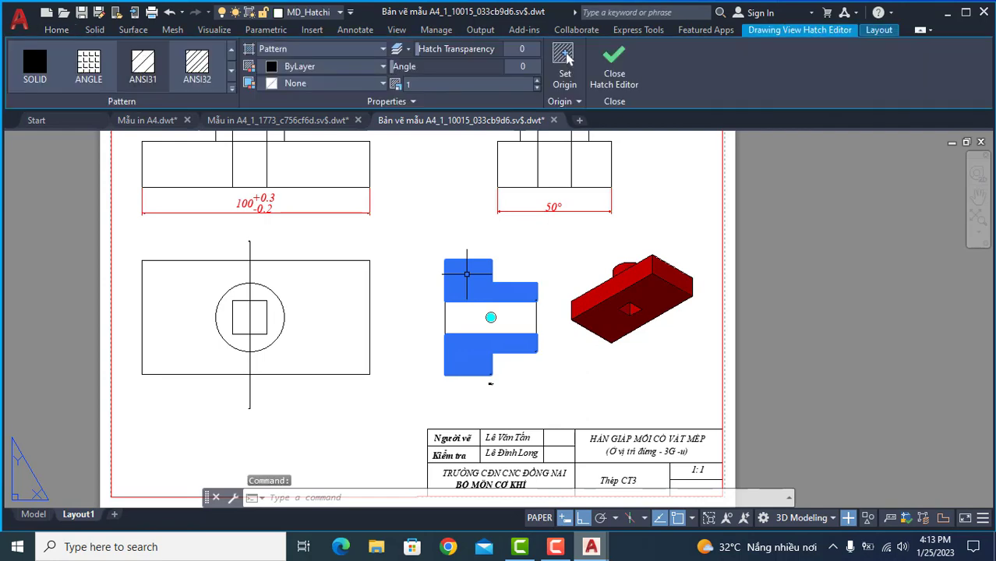
right_click(467, 273)
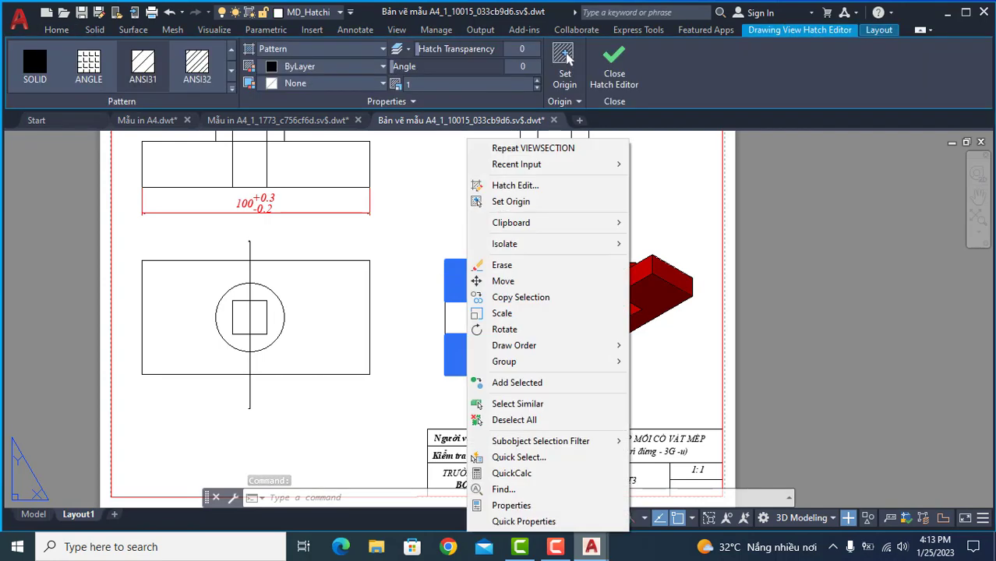
click(511, 505)
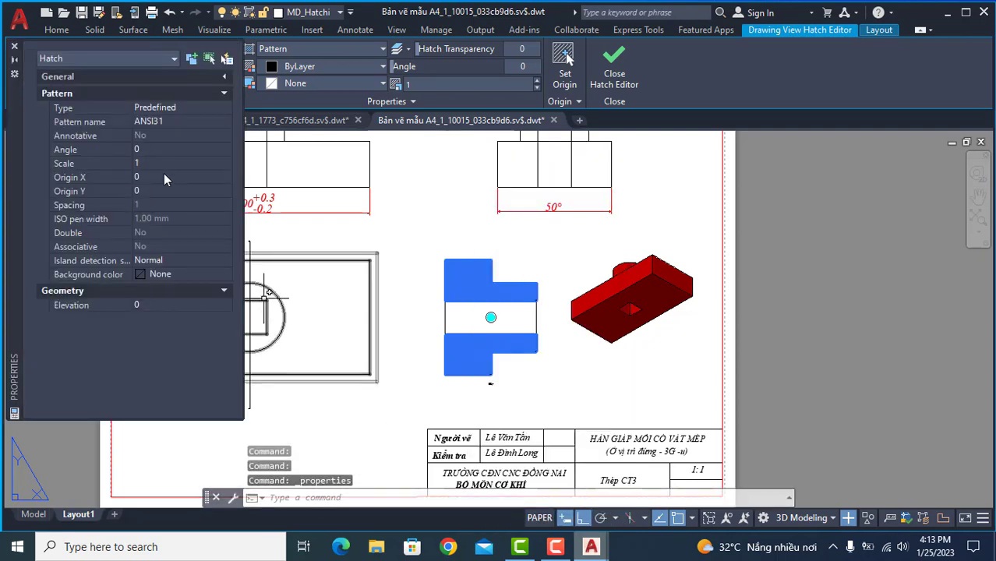
Step: Set the ANSI31 hatch scale to 30, after trying 10 and 15
click(162, 164)
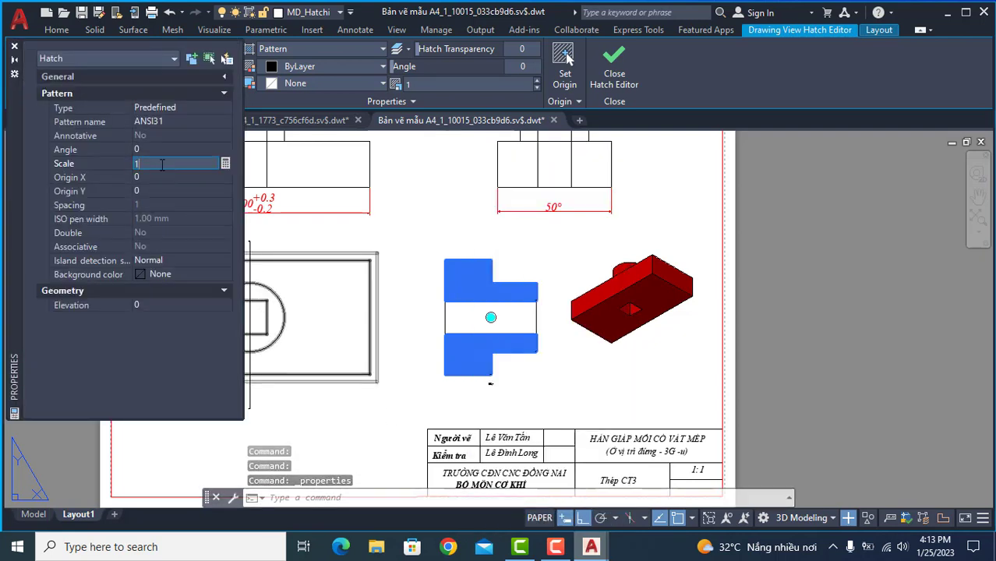
text(10)
key(Tab)
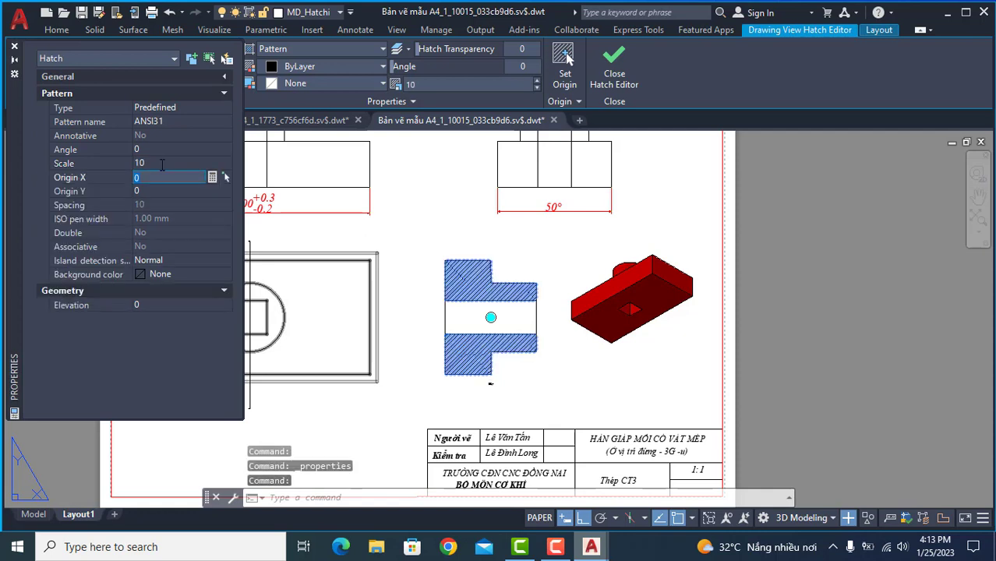
click(161, 164)
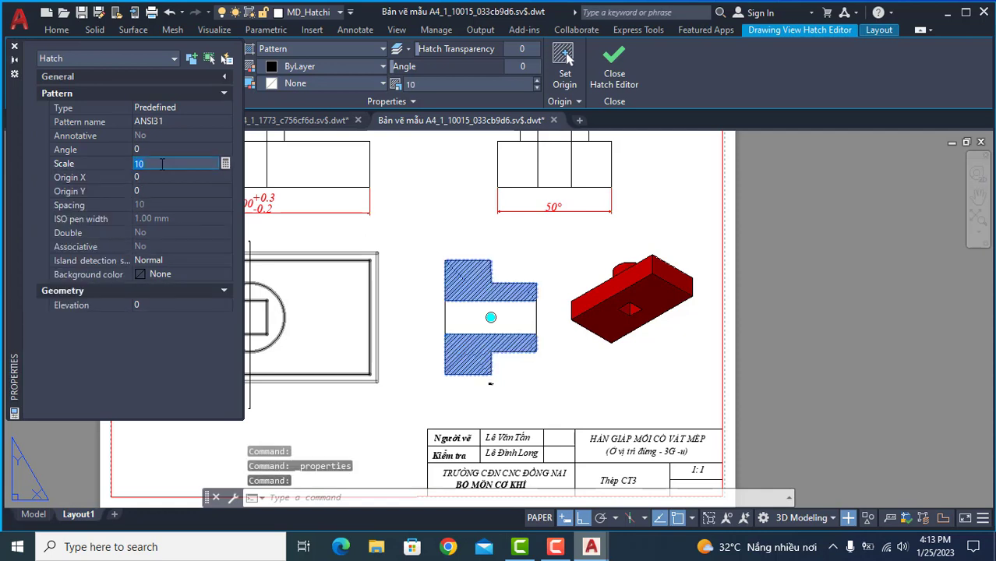
text(15)
key(Tab)
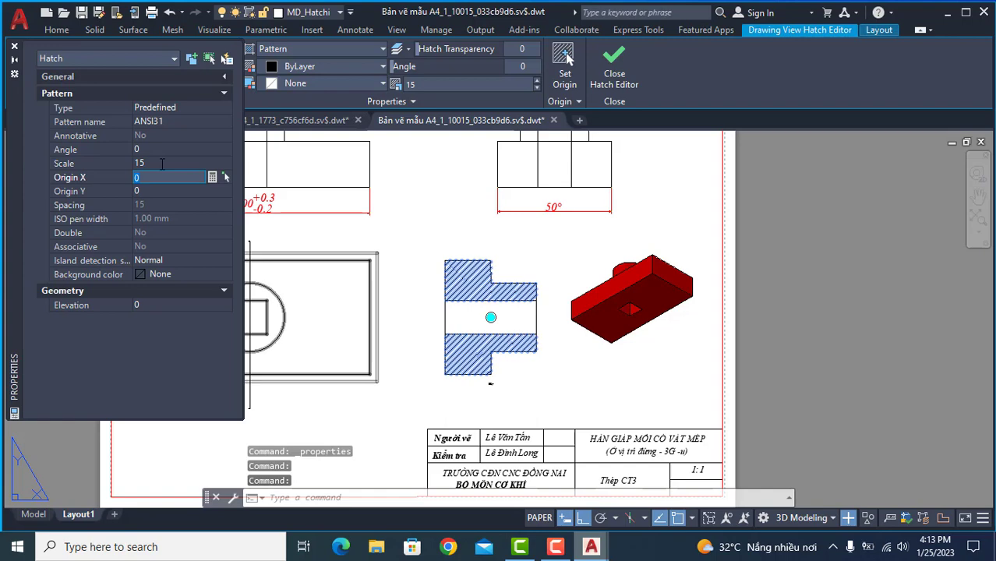
click(162, 164)
text(3)
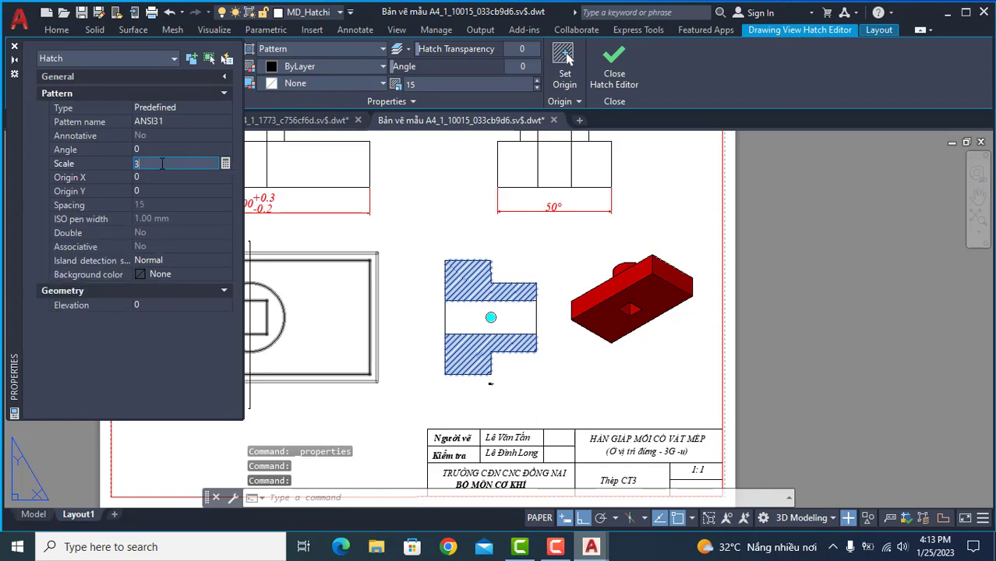
text(0)
key(Tab)
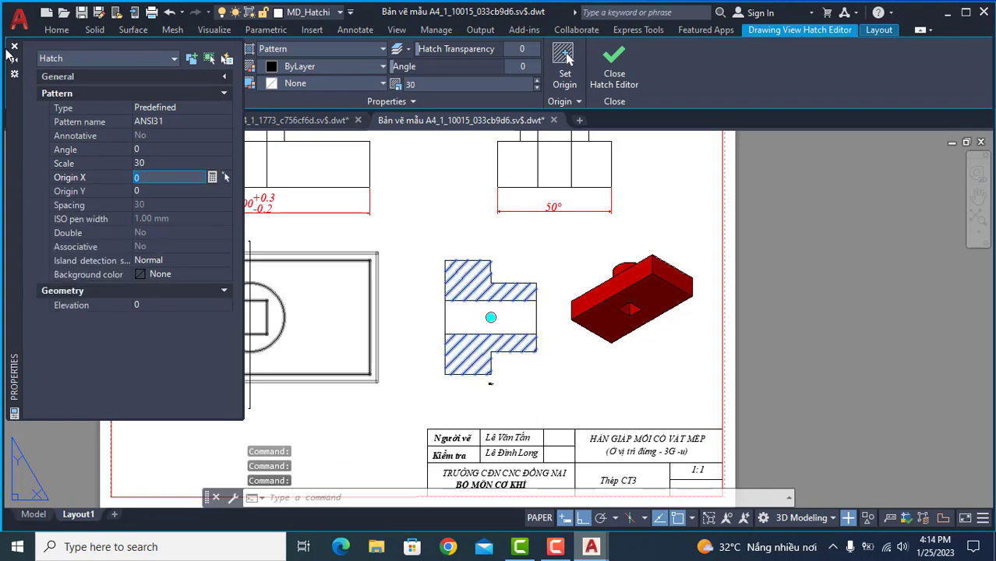
Step: Close the Properties palette, exit hatch editing, and recentre the whole sheet
click(14, 46)
scroll(459, 322, down, 2)
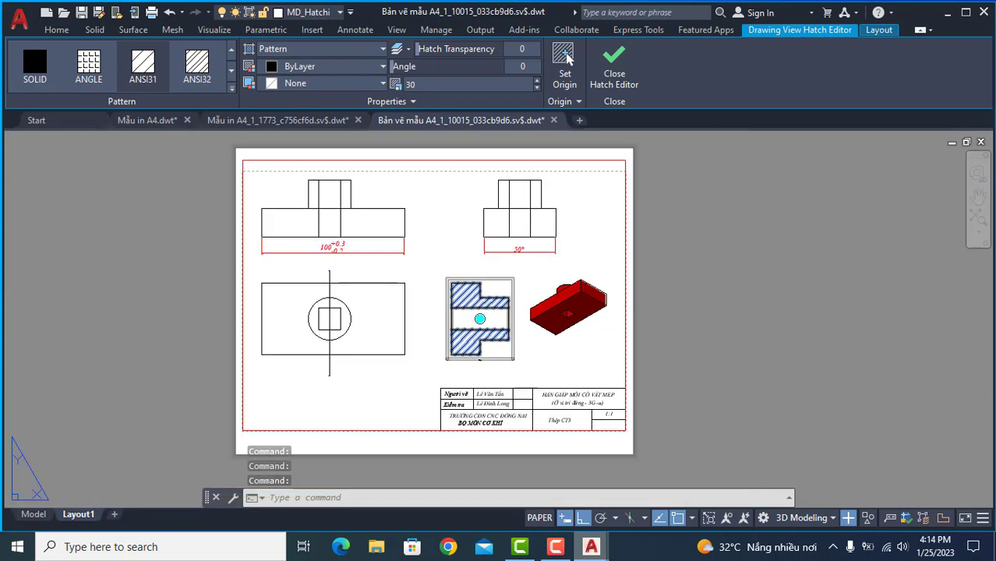
key(Escape)
scroll(482, 320, up, 2)
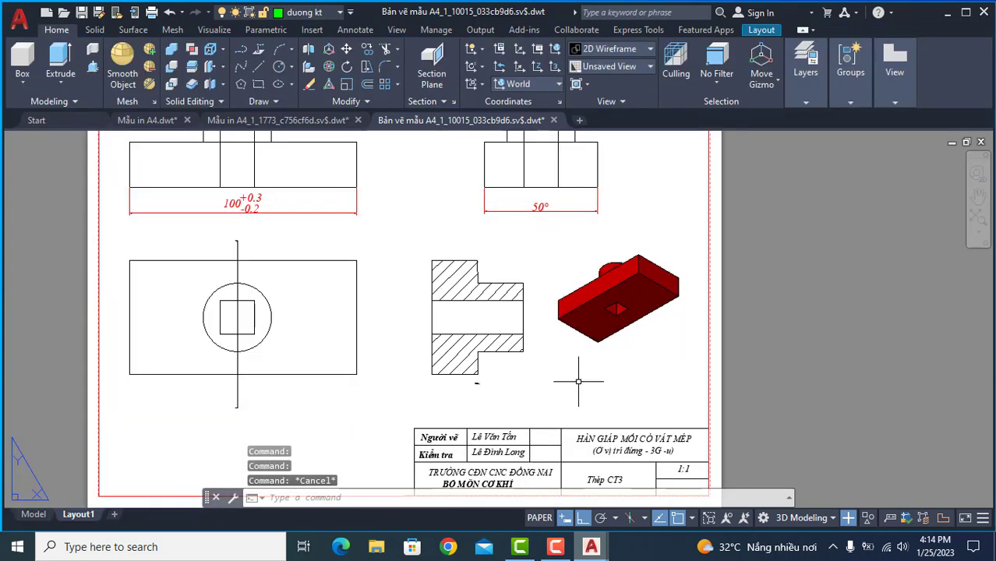
scroll(578, 382, down, 2)
middle_drag(456, 316, 378, 260)
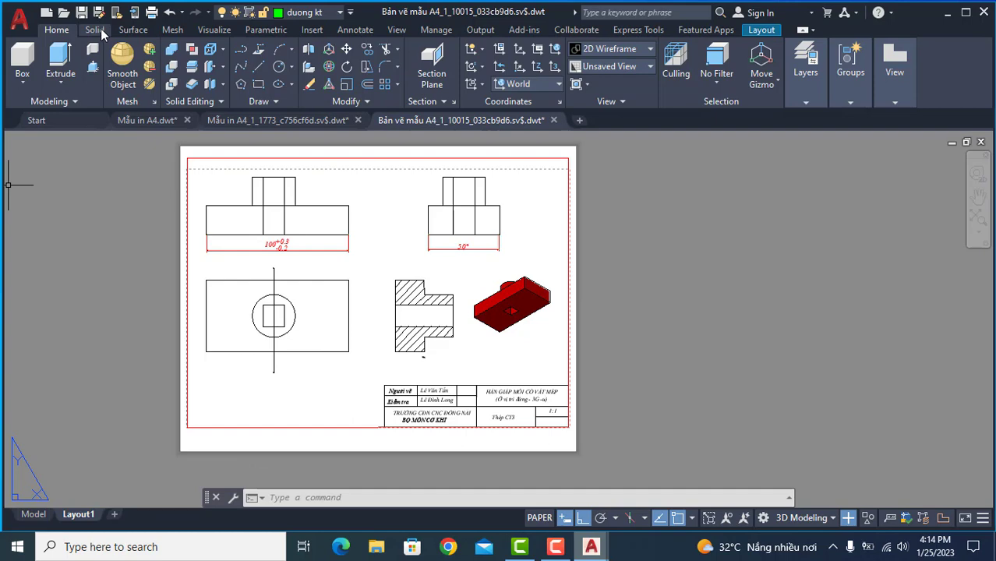
Step: Save the drawing to the Desktop as template 'Bản vẽ mẫu A4.dwt' described A4, then reopen it
click(99, 13)
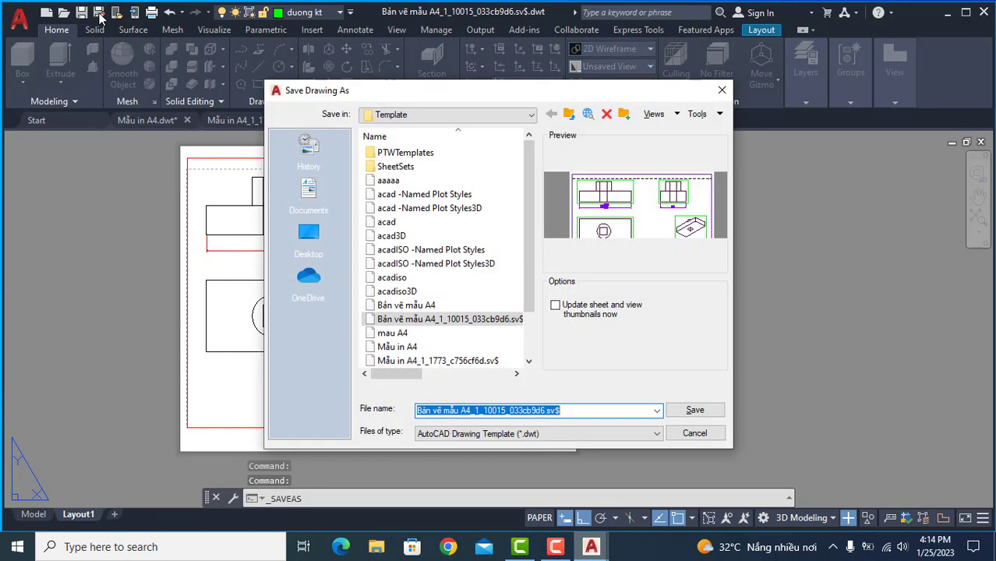
click(459, 114)
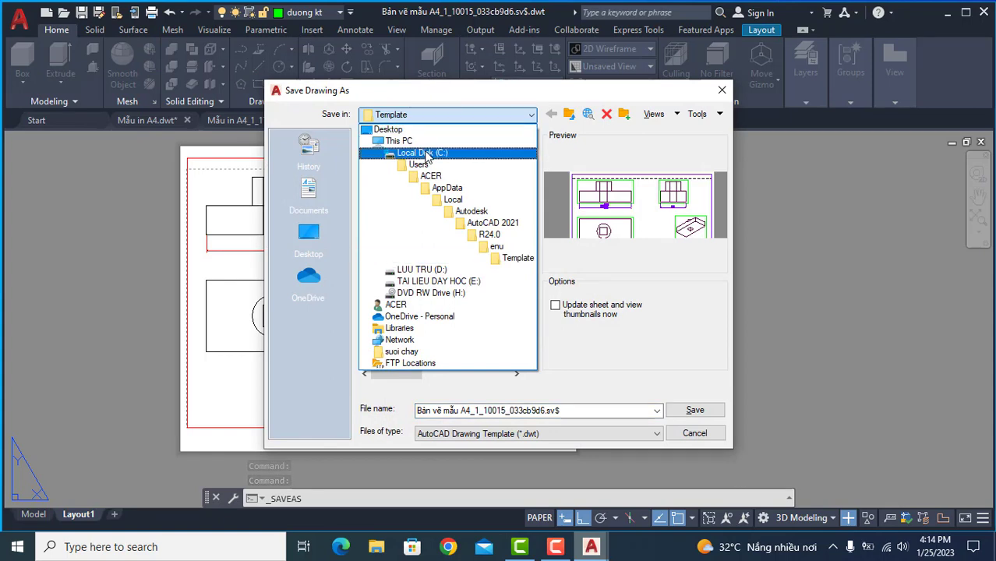
click(396, 129)
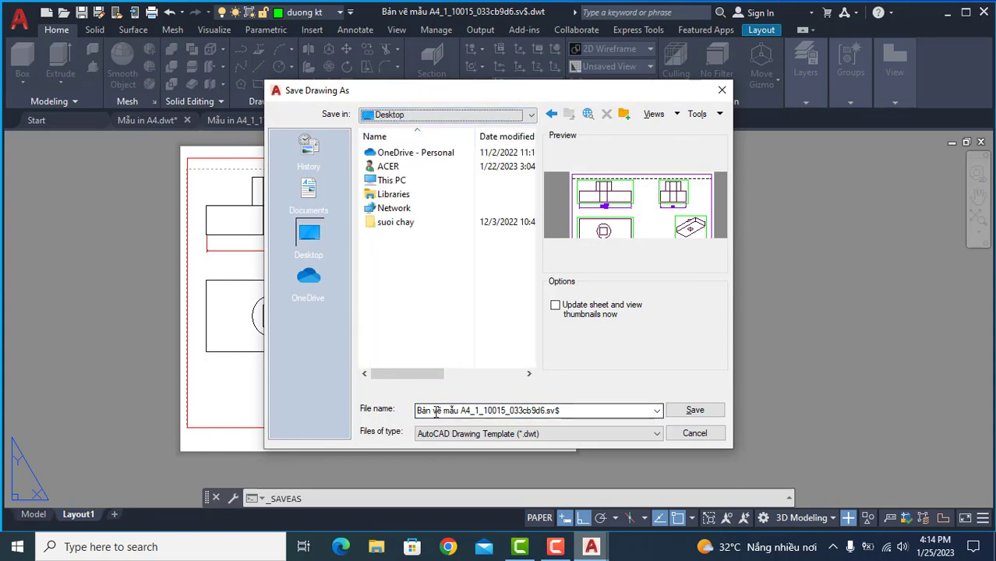
click(574, 412)
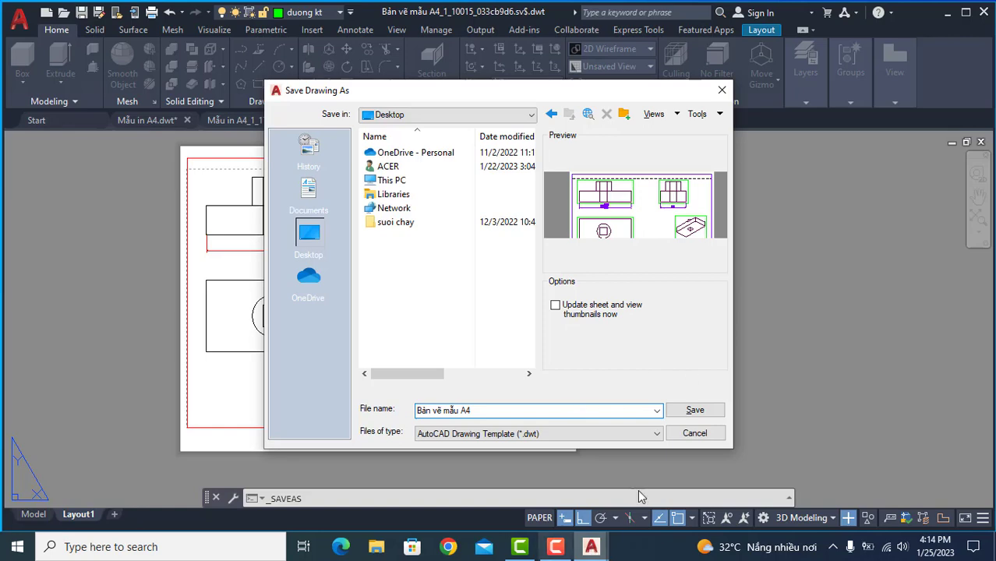
click(693, 411)
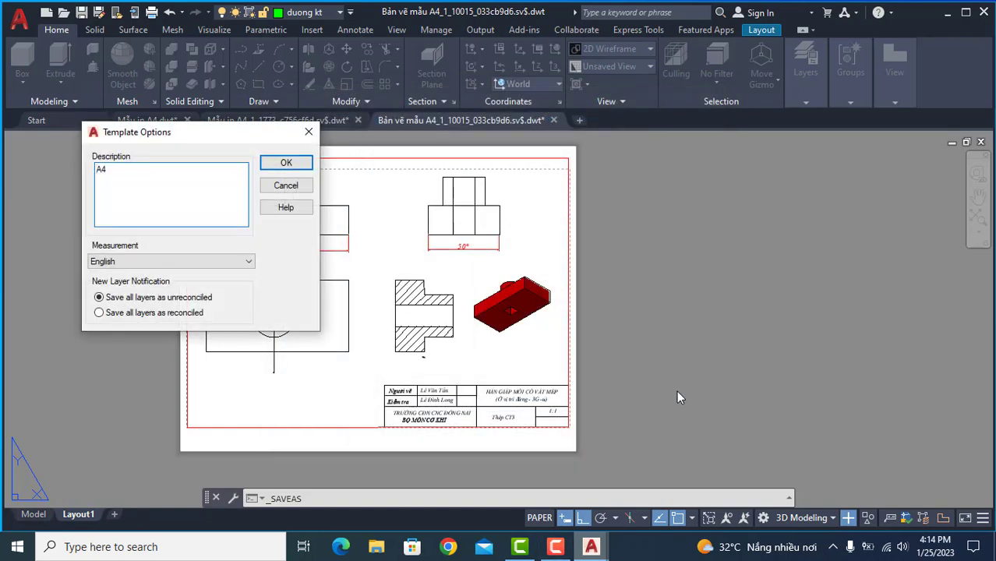
click(295, 172)
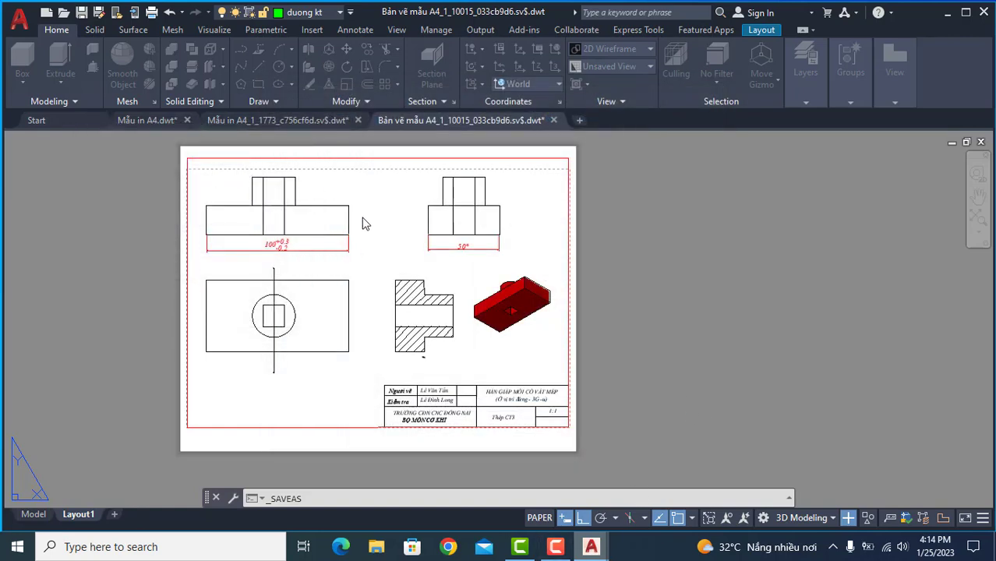
click(945, 15)
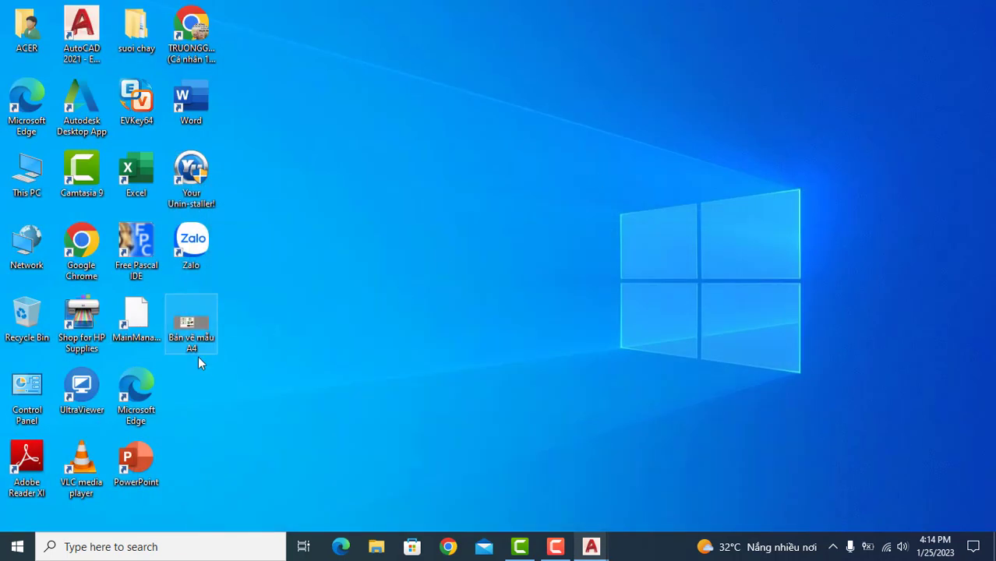
double_click(195, 331)
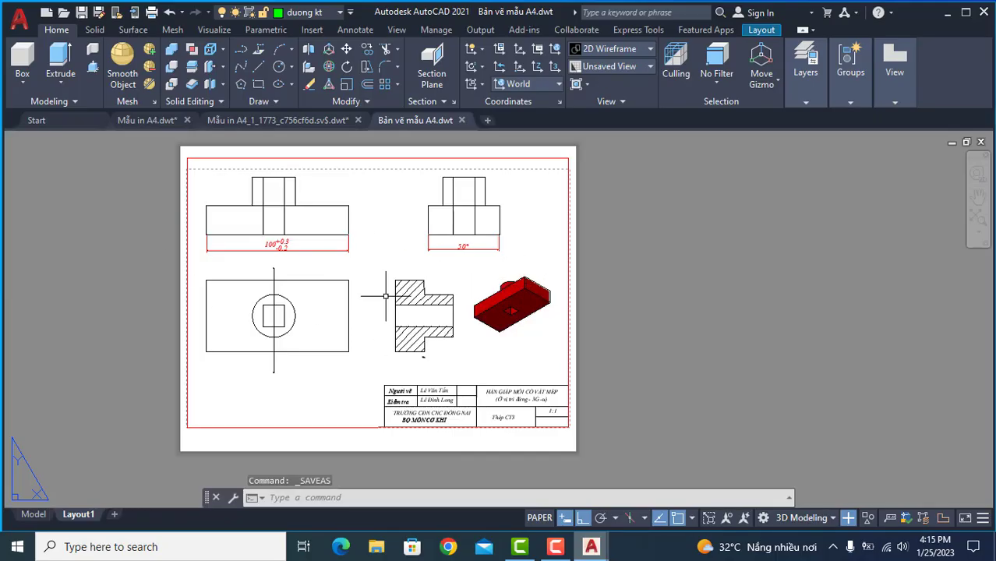
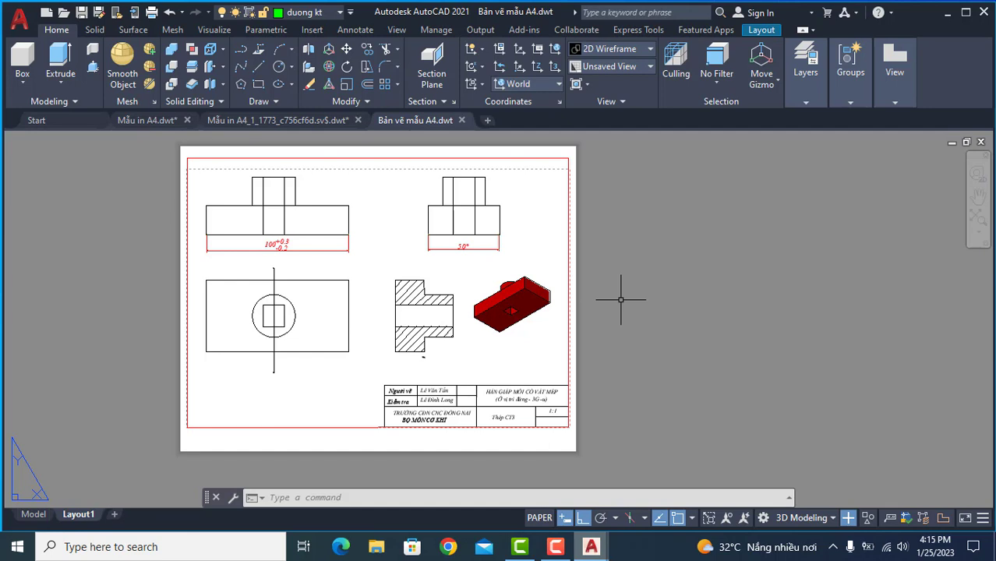
Step: Add a blank Layout2 after Layout1 and bring up the new-layout options menu
click(115, 520)
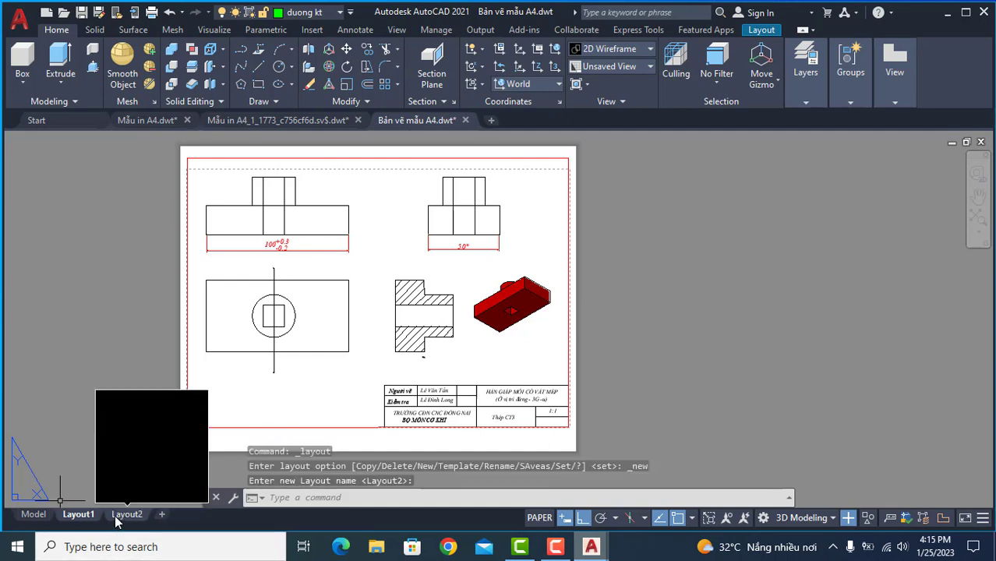
right_click(164, 516)
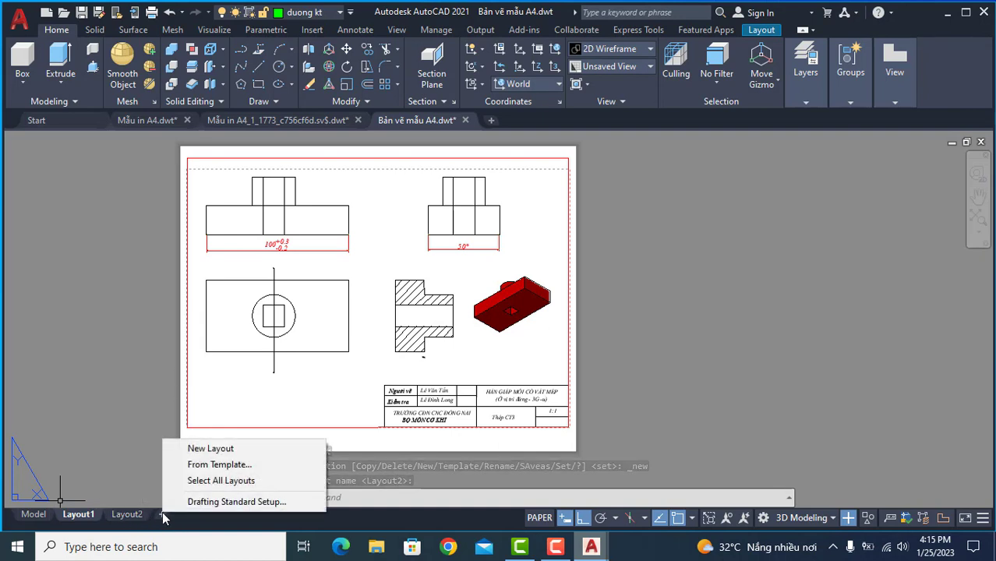
Step: Compare the A4 templates in the Template folder and open Bản vẽ mẫu A4
click(233, 466)
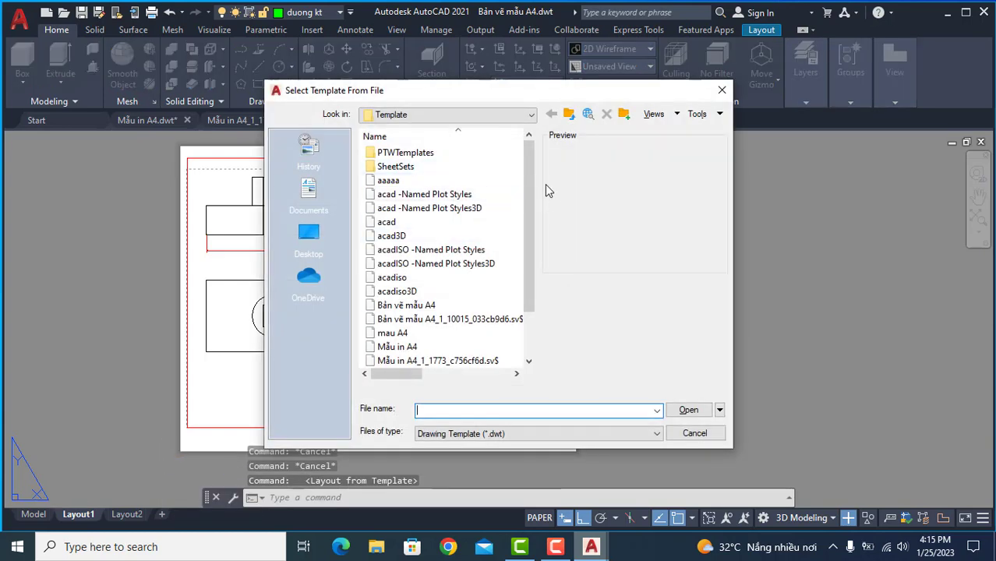
drag(533, 184, 533, 228)
click(392, 277)
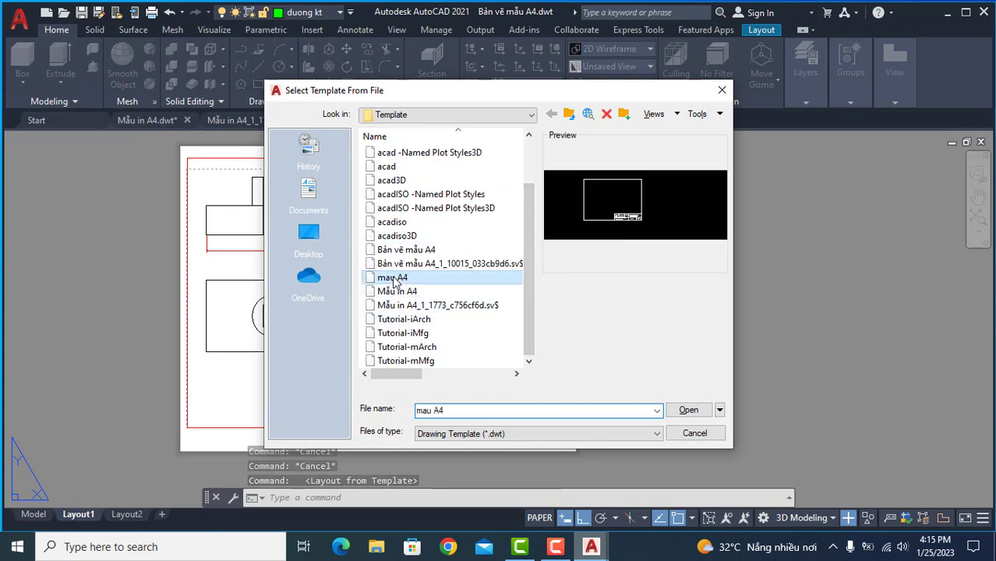
click(402, 293)
click(407, 251)
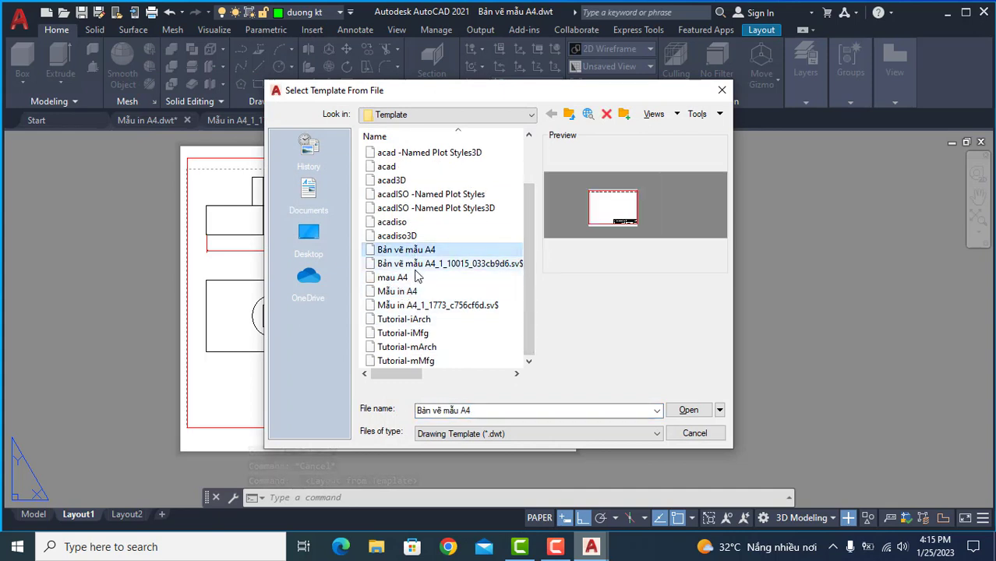
click(410, 265)
click(402, 279)
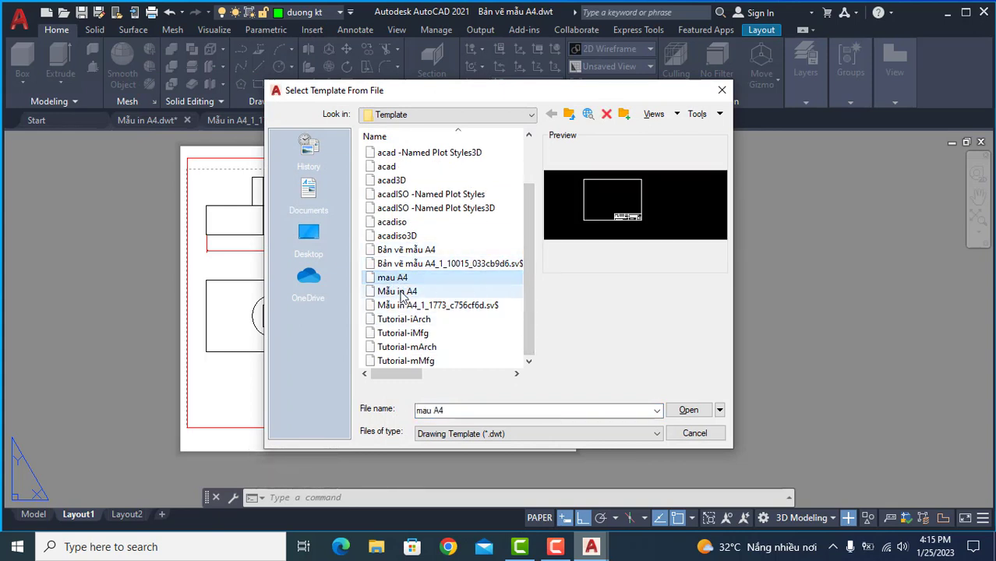
click(403, 293)
click(404, 306)
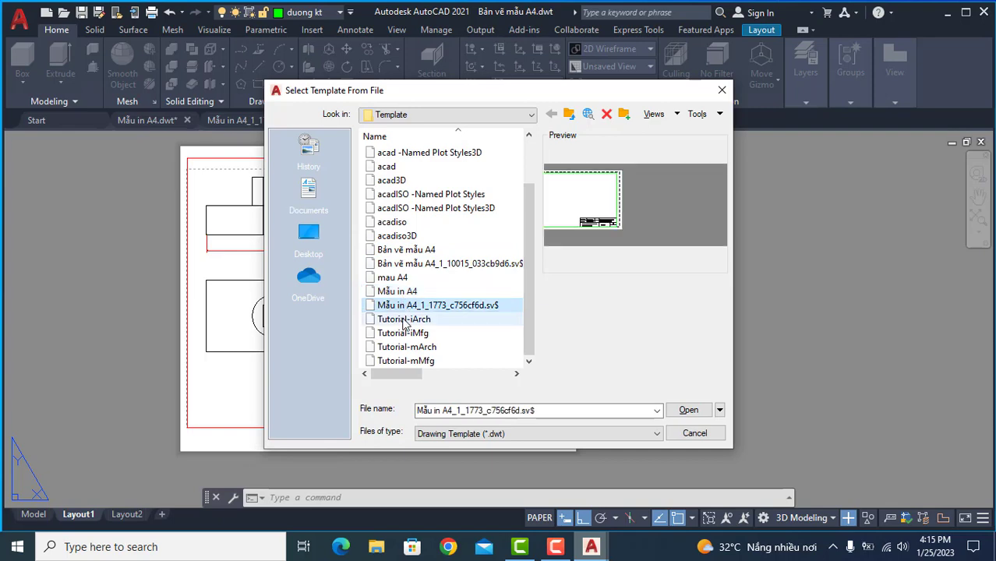
click(401, 251)
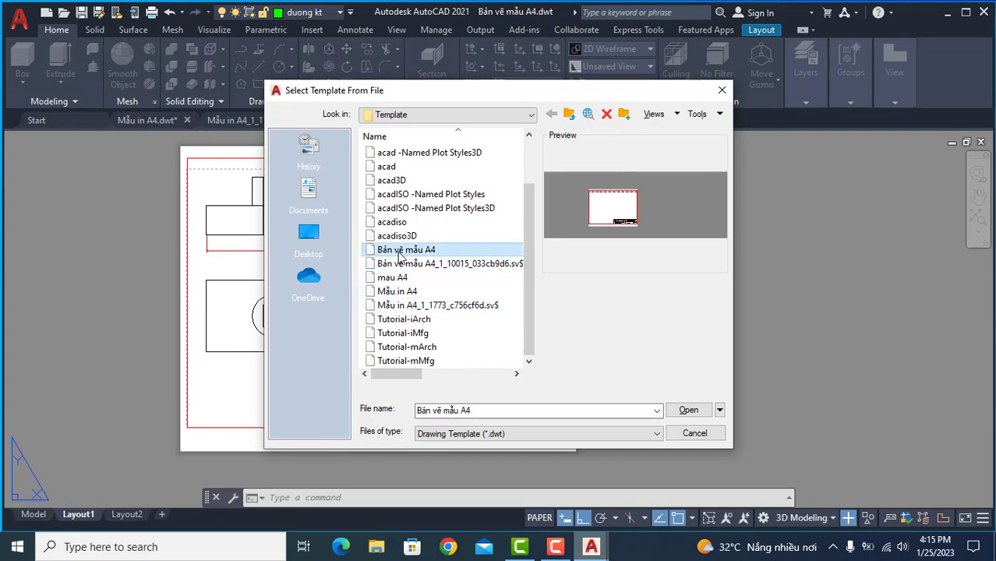
click(686, 412)
Step: Insert the template's Layout1 as Layout3-Layout1 and inspect its bordered A4 sheet
click(566, 218)
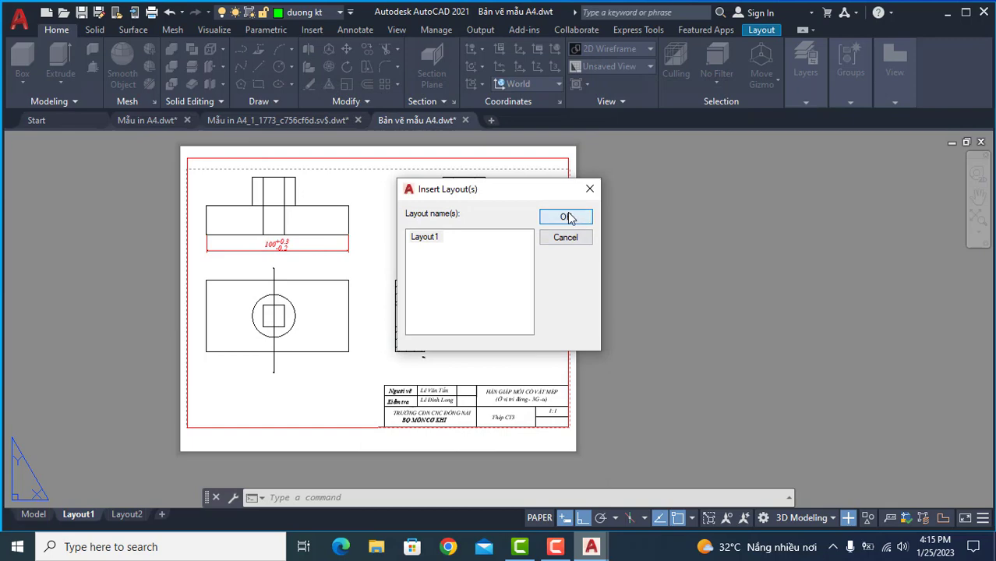
click(191, 514)
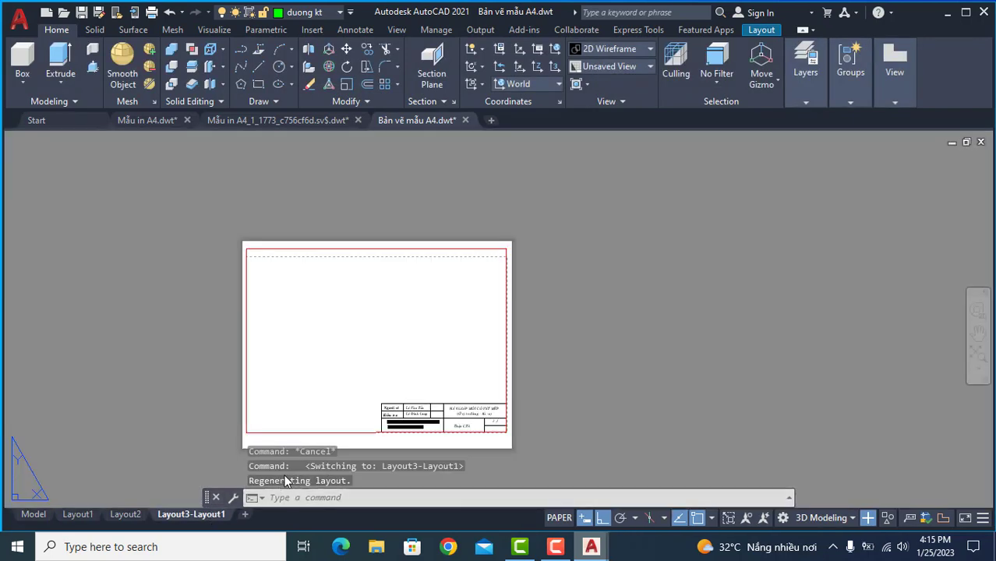
scroll(460, 406, up, 3)
scroll(464, 400, down, 3)
middle_drag(465, 400, 445, 343)
scroll(450, 336, up, 3)
scroll(450, 337, down, 3)
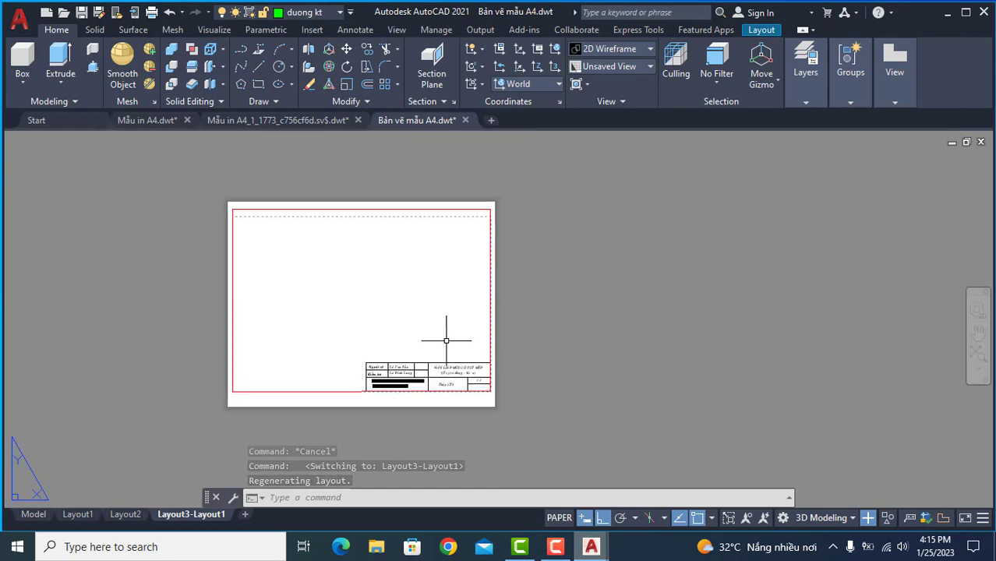